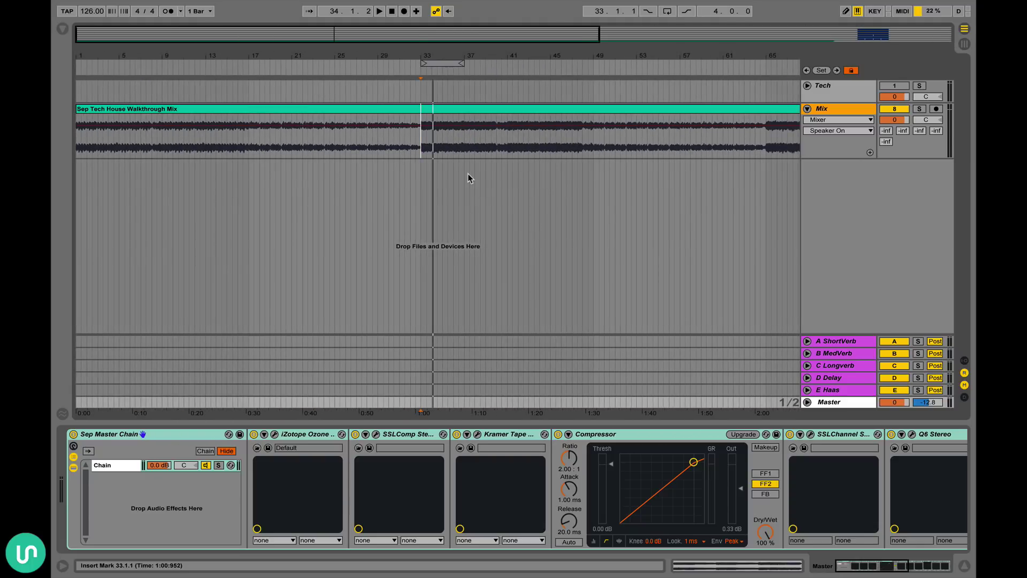
# Place the insert marker at 33.1.1 on the Mix track, where the louder section of the clip starts
pyautogui.hscroll(3, 524, 169)
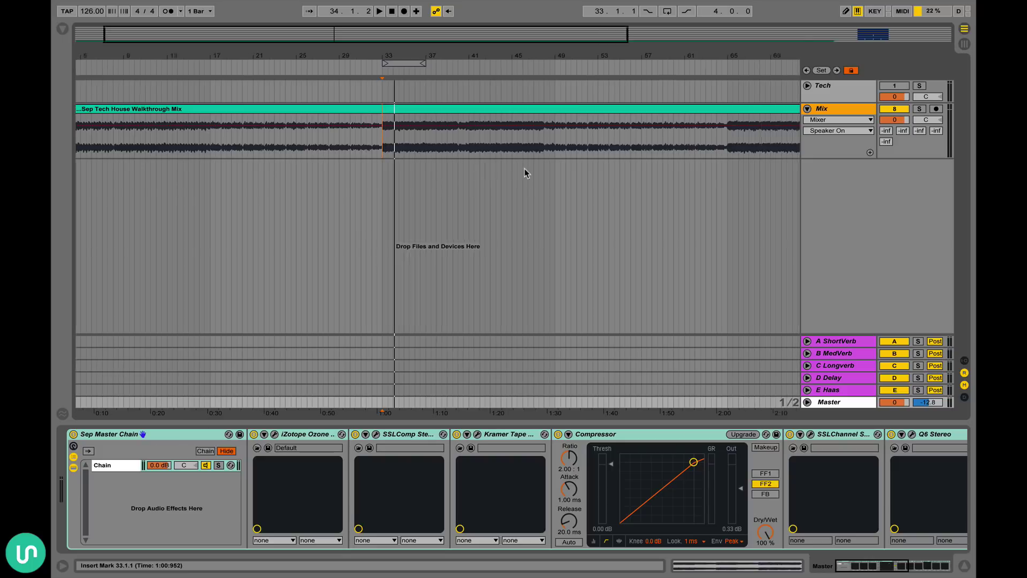
pyautogui.hscroll(-3, 524, 168)
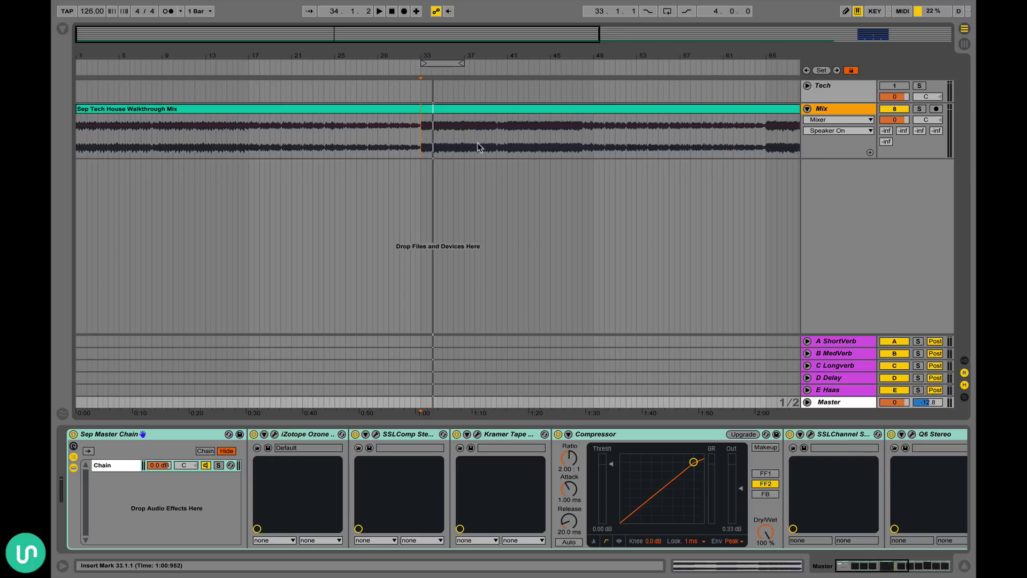
pyautogui.click(500, 148)
pyautogui.click(444, 149)
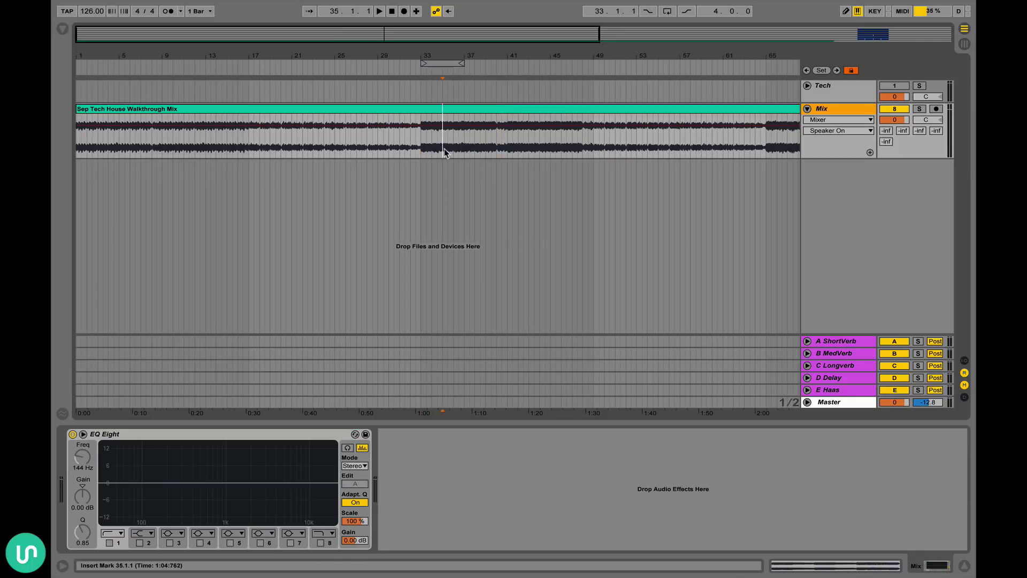
pyautogui.click(415, 152)
pyautogui.click(421, 153)
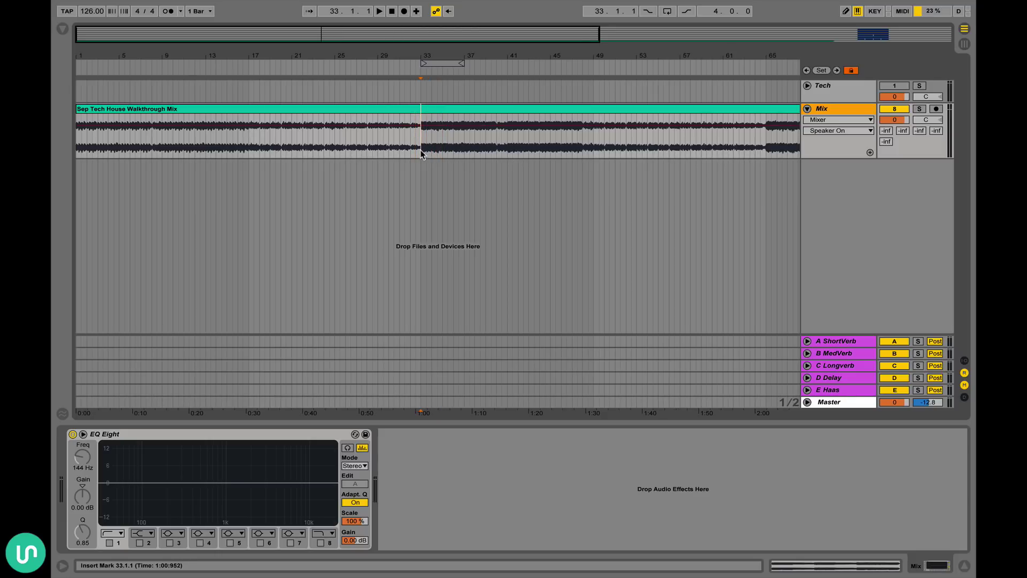
# Try selecting the loud section of the Mix clip up to bar 49, and return the insert marker to 33.1.1
pyautogui.click(576, 148)
pyautogui.moveTo(592, 150); pyautogui.dragTo(76, 147)
pyautogui.moveTo(421, 149)
pyautogui.mouseDown()
pyautogui.moveTo(593, 148)
pyautogui.moveTo(425, 151)
pyautogui.mouseUp()
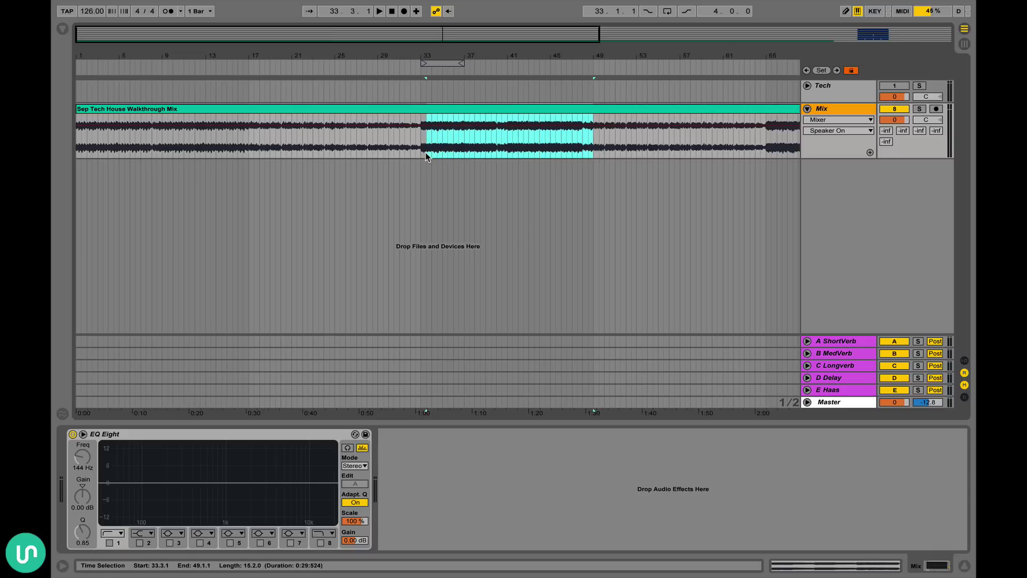
pyautogui.click(421, 152)
# Show the Master track's device chain and select the Sep Master Chain rack
pyautogui.click(842, 112)
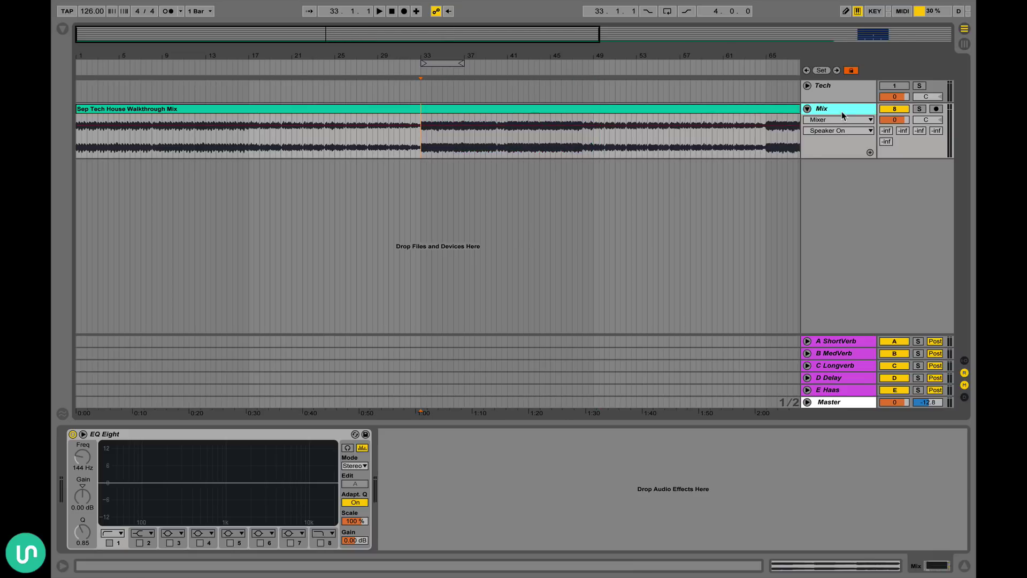
pyautogui.click(845, 404)
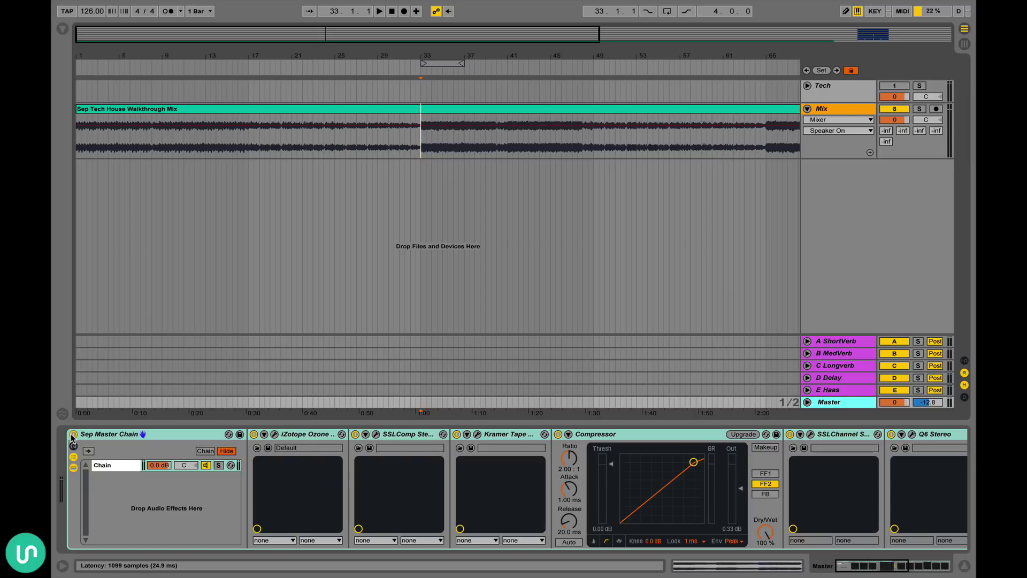
pyautogui.click(124, 434)
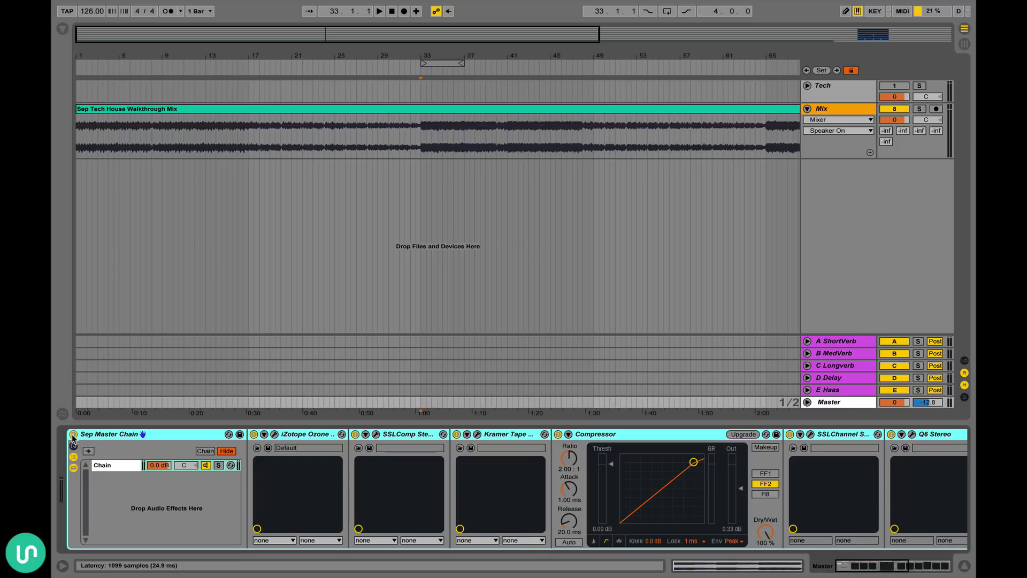
# Look through all devices in the Sep Master Chain rack, from iZotope Ozone to FabFilter Pro-L
pyautogui.hscroll(8, 73, 439)
pyautogui.hscroll(-8, 73, 439)
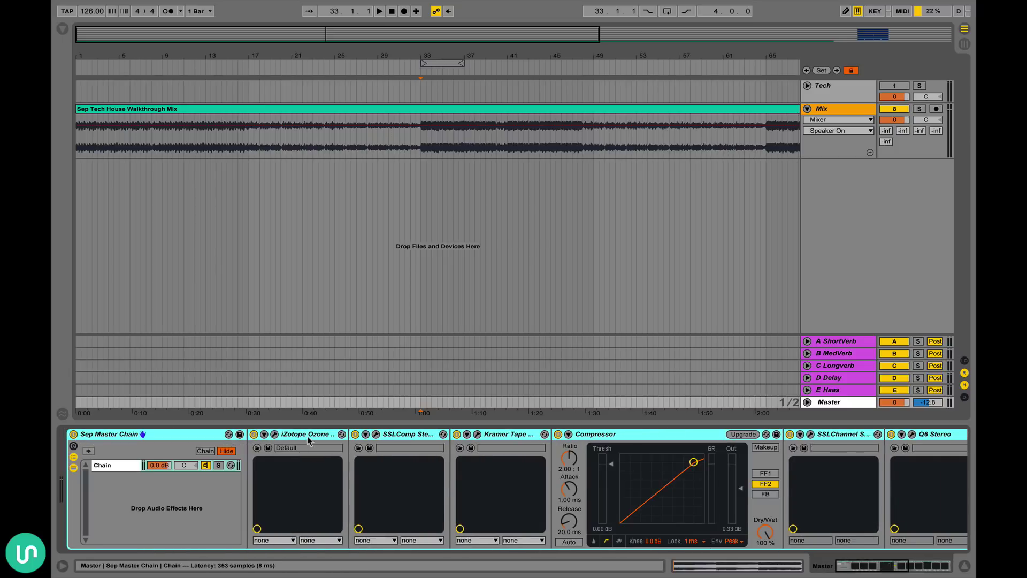
pyautogui.hscroll(8, 304, 437)
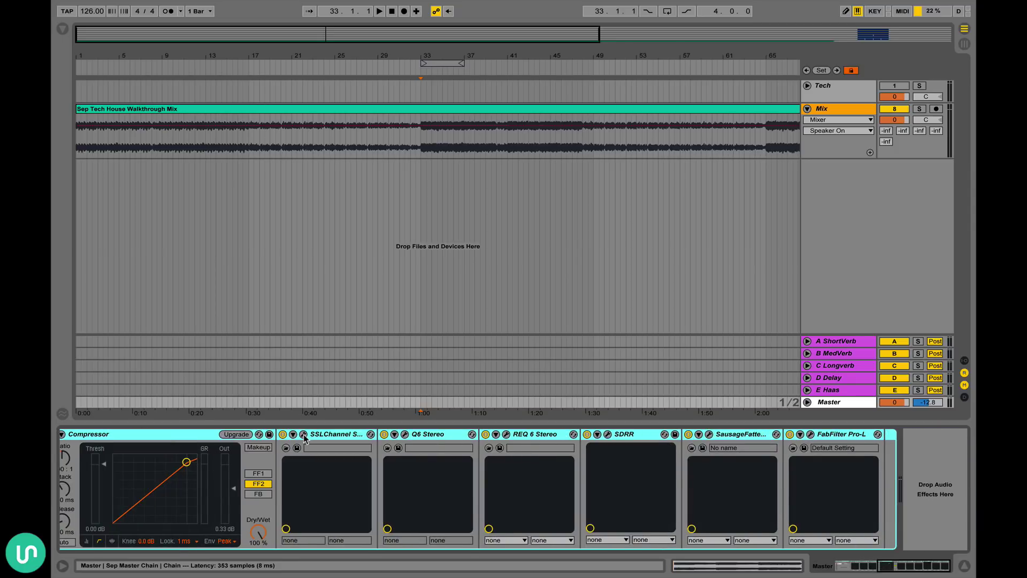
pyautogui.hscroll(-8, 304, 438)
pyautogui.hscroll(8, 304, 438)
pyautogui.hscroll(-8, 304, 437)
pyautogui.hscroll(6, 304, 437)
pyautogui.hscroll(-6, 304, 437)
pyautogui.hscroll(3, 304, 437)
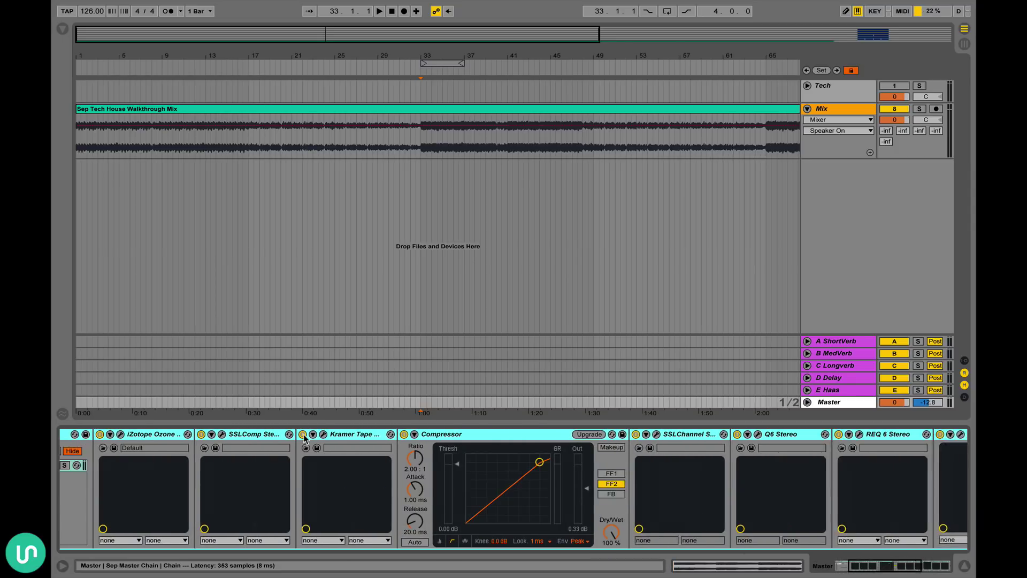
pyautogui.hscroll(-3, 304, 438)
pyautogui.hscroll(4, 304, 437)
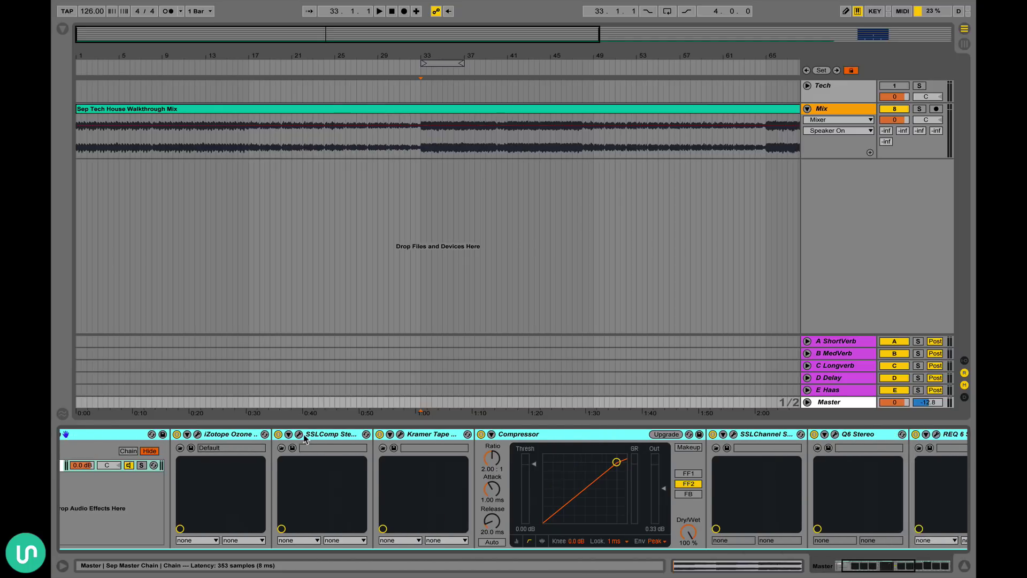
pyautogui.hscroll(-5, 304, 438)
pyautogui.hscroll(8, 304, 437)
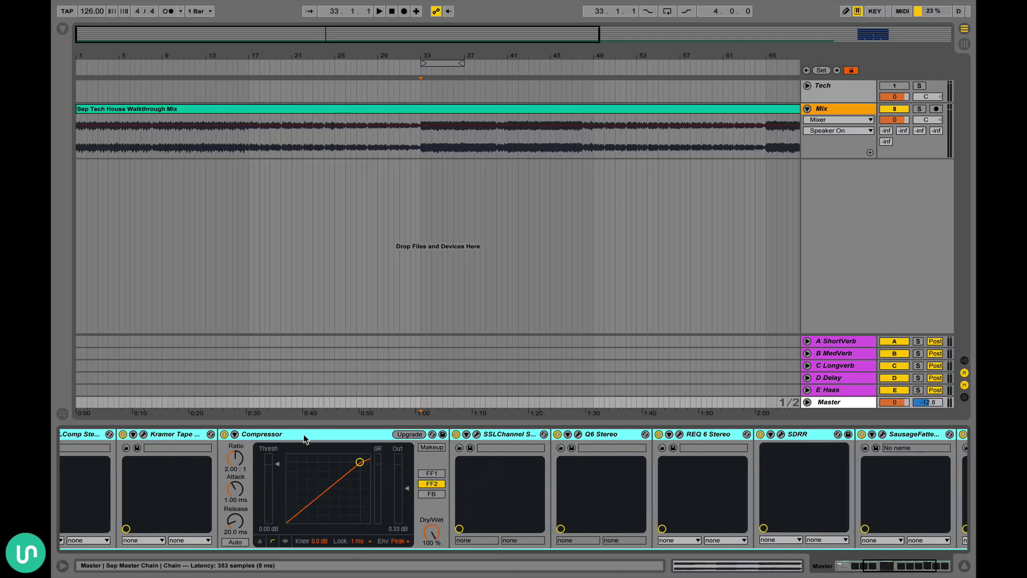
pyautogui.hscroll(-8, 304, 438)
pyautogui.hscroll(5, 304, 437)
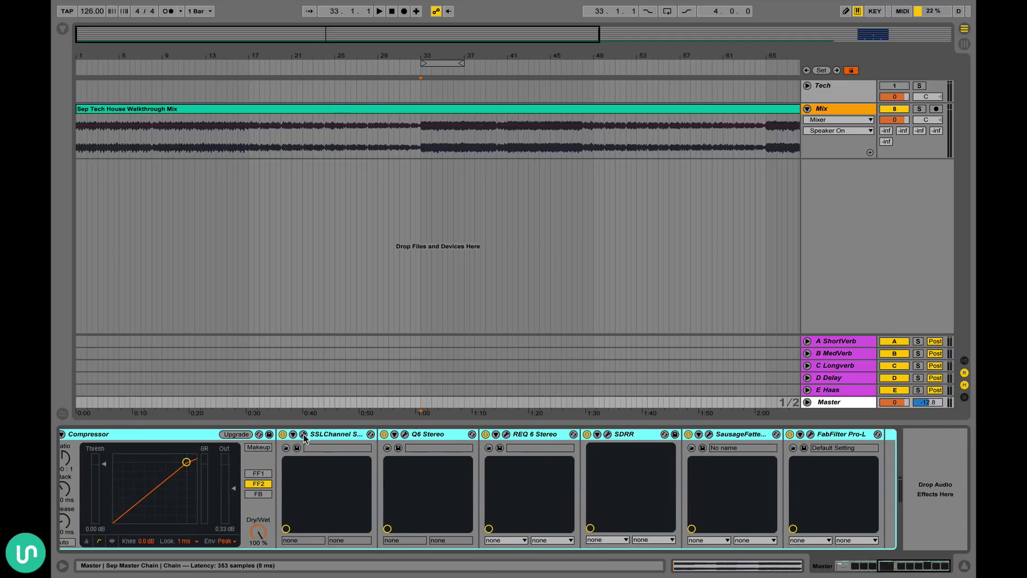
pyautogui.hscroll(-5, 304, 437)
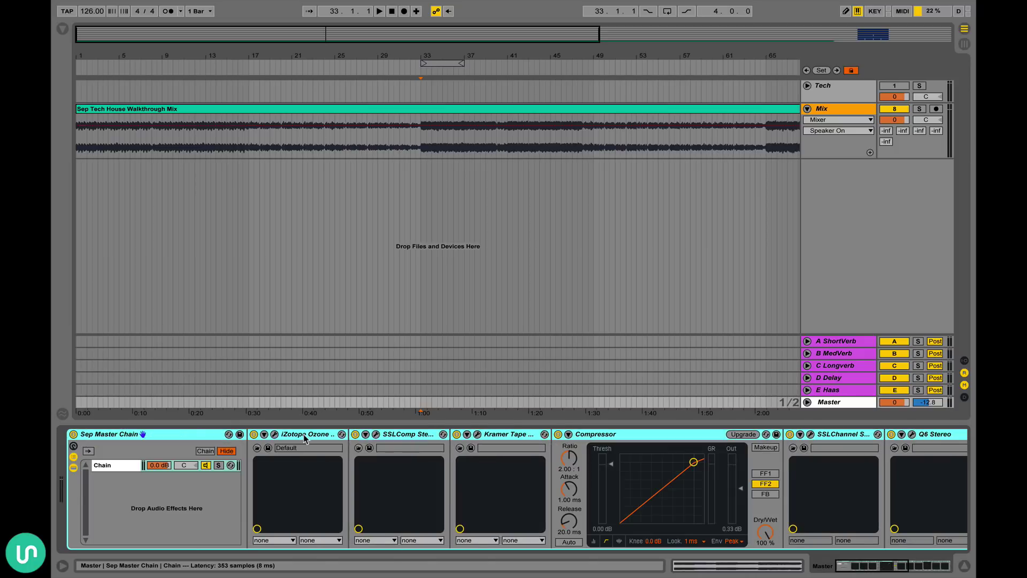
# Play the mix from bar 33 and compare it with the Master track's Sep Master Chain rack switched off and on twice
pyautogui.click(419, 114)
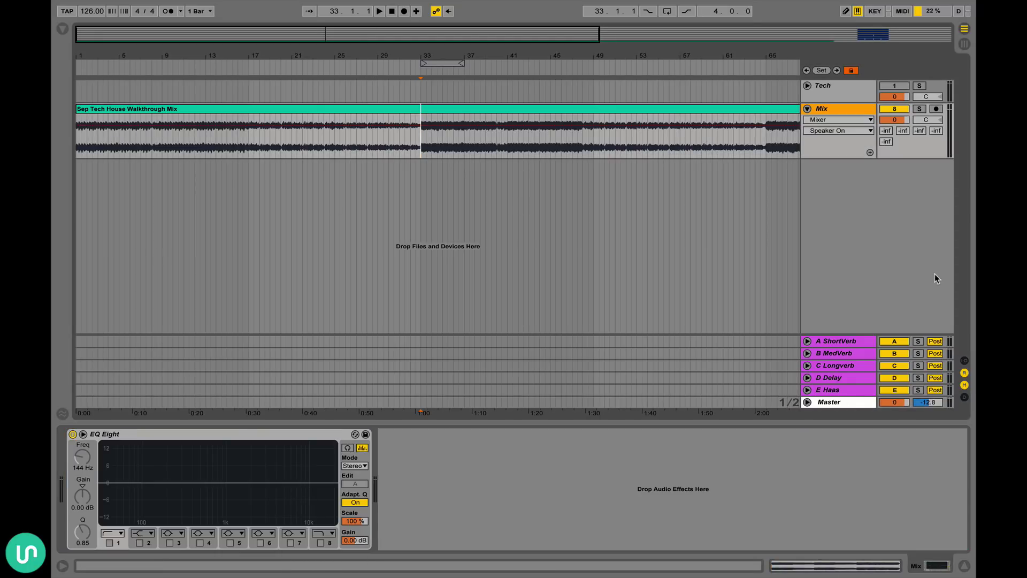
pyautogui.click(828, 402)
pyautogui.press('space')
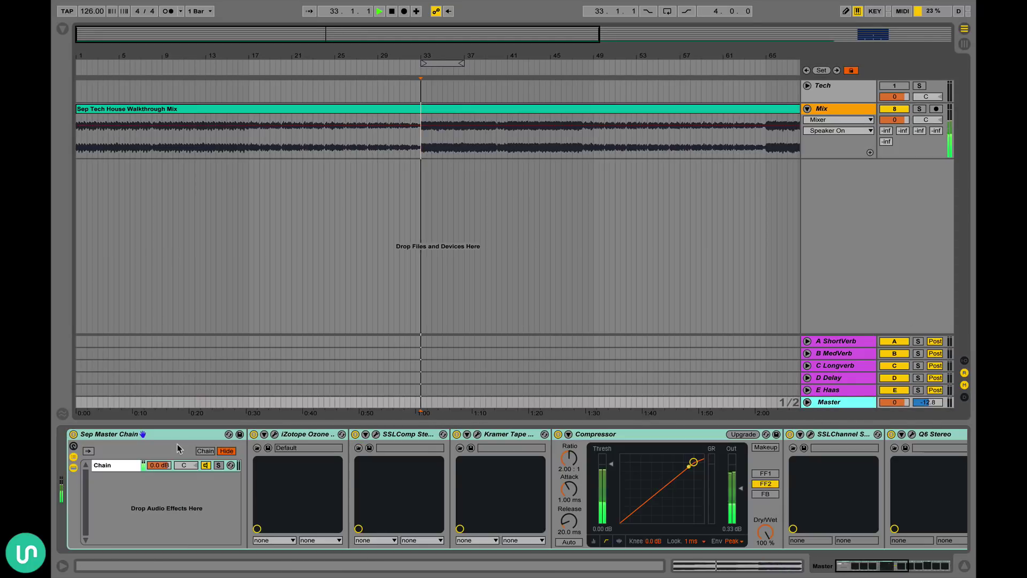
pyautogui.click(74, 435)
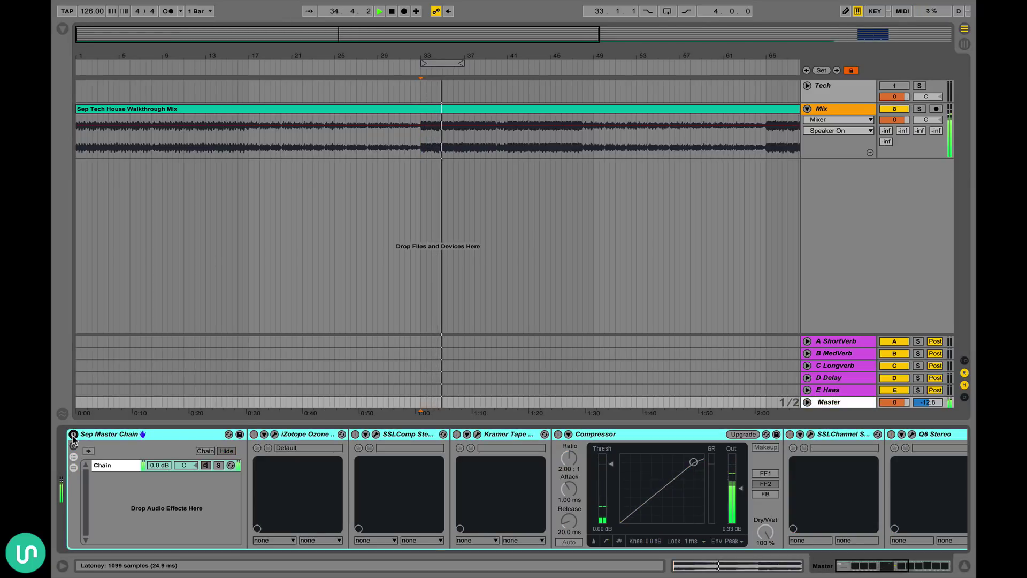
pyautogui.click(73, 435)
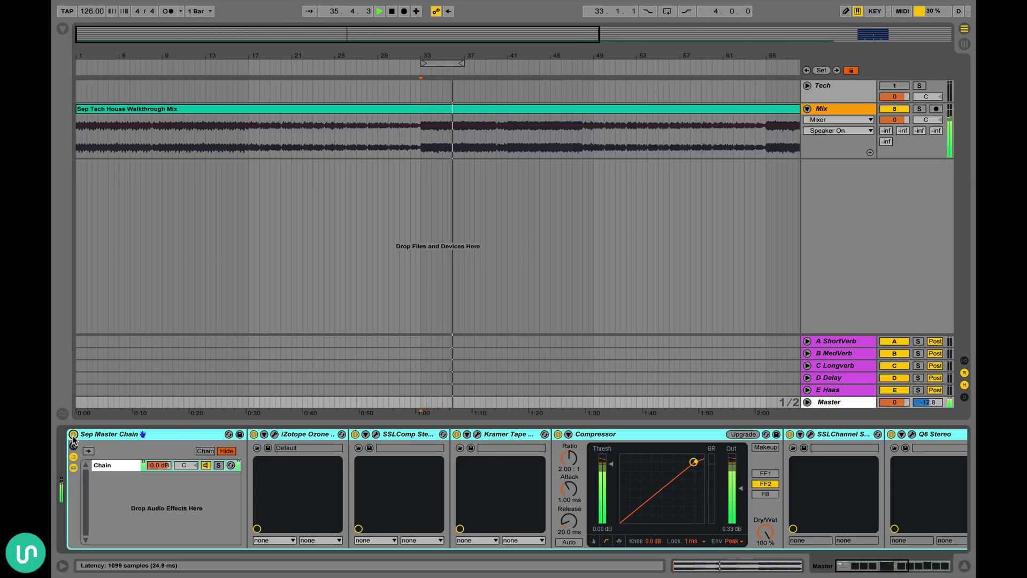
pyautogui.click(73, 434)
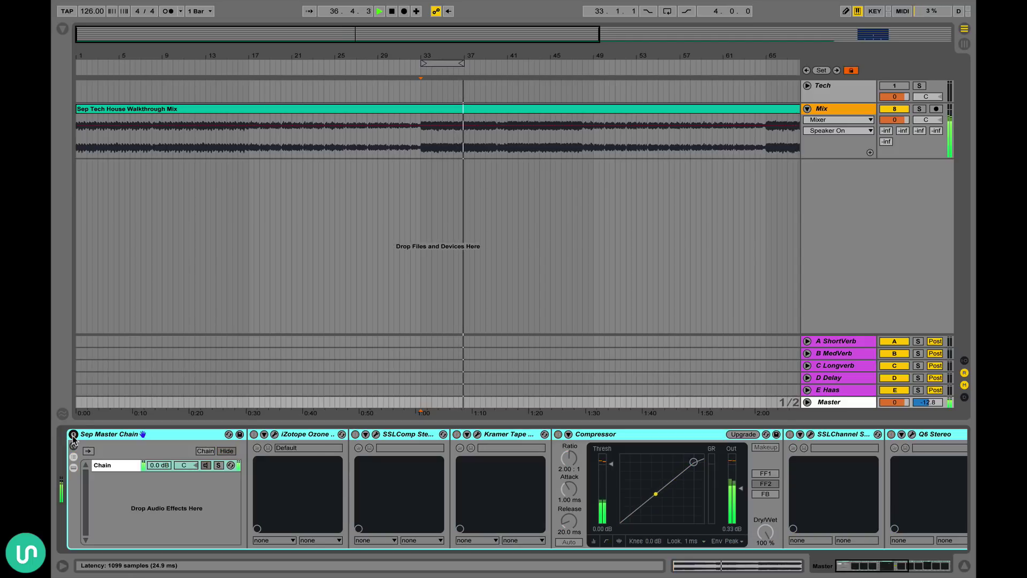
pyautogui.click(73, 434)
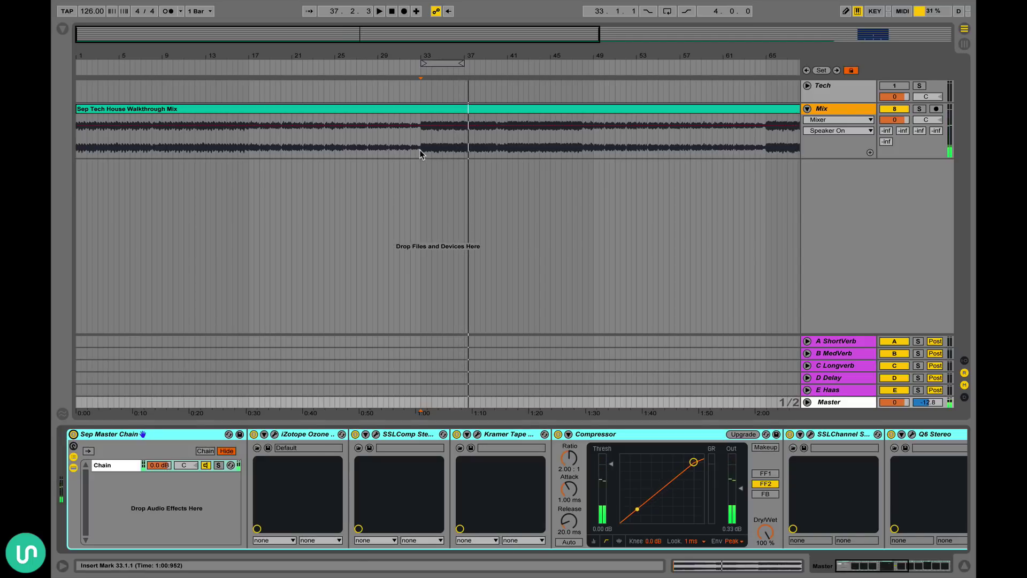
# Select bars 33 to 49 of the Mix clip and loop that selection
pyautogui.click(419, 152)
pyautogui.hscroll(5, 438, 153)
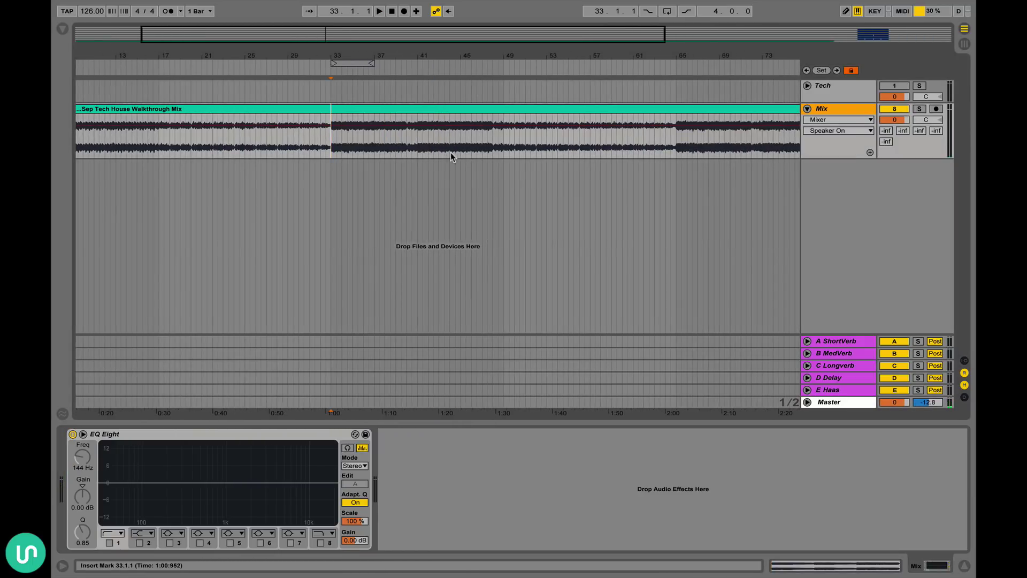
pyautogui.keyDown('shift'); pyautogui.click(504, 148); pyautogui.keyUp('shift')
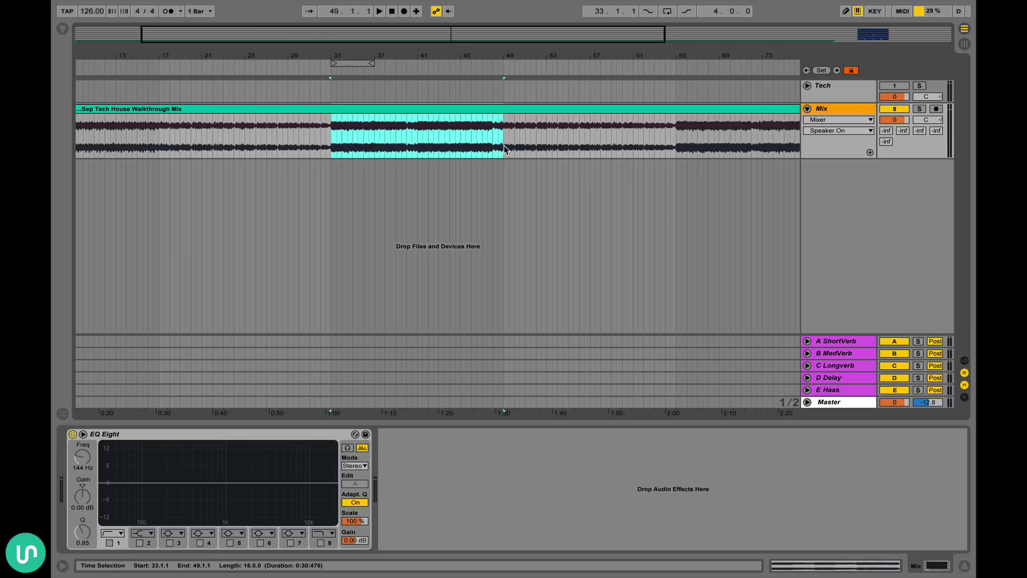
pyautogui.hotkey('ctrl', 'l')
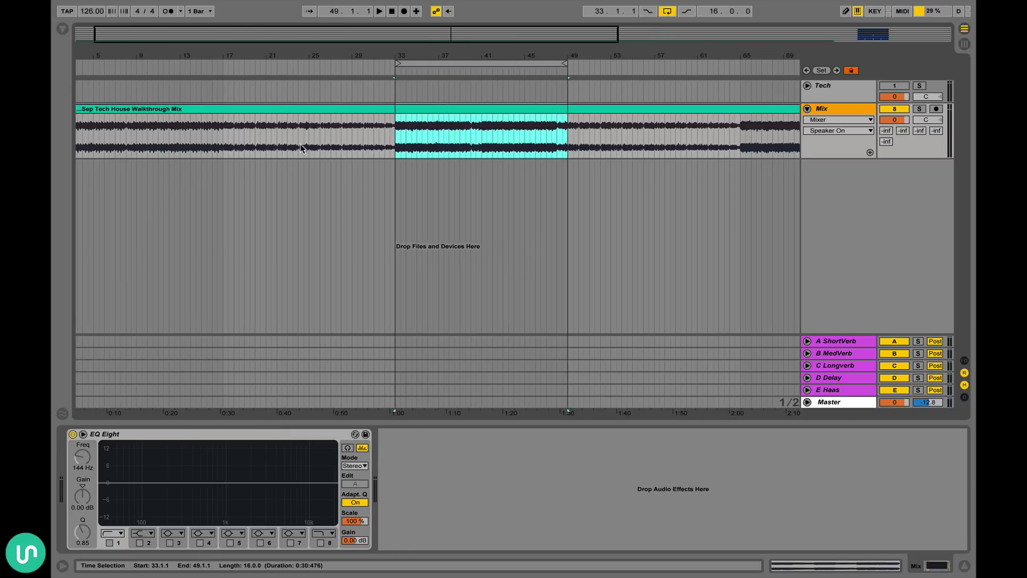
# Play the mix from 25.1.1 into the looped section with the Master track's devices shown, and stop playback
pyautogui.click(304, 146)
pyautogui.click(310, 142)
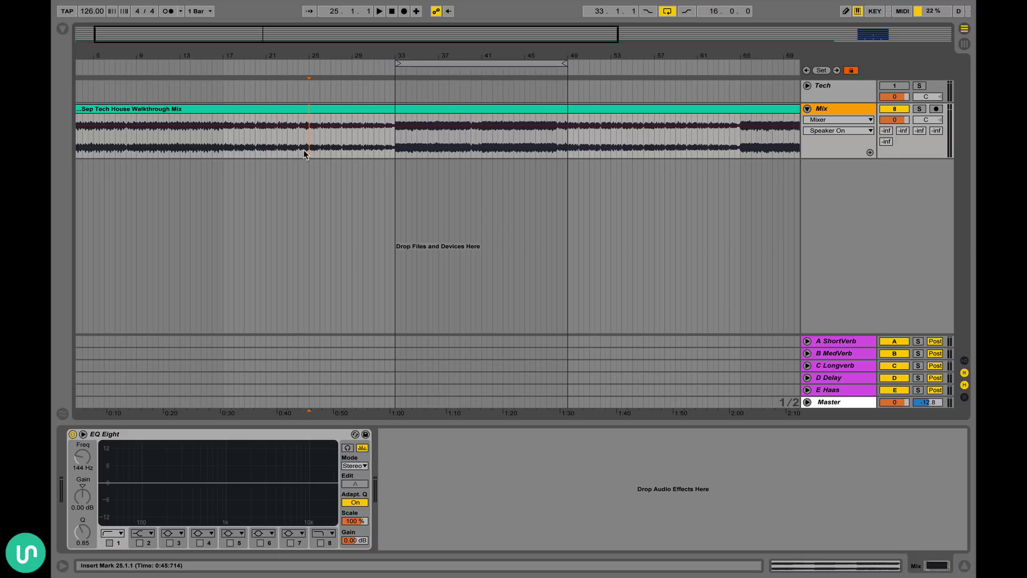
pyautogui.press('space')
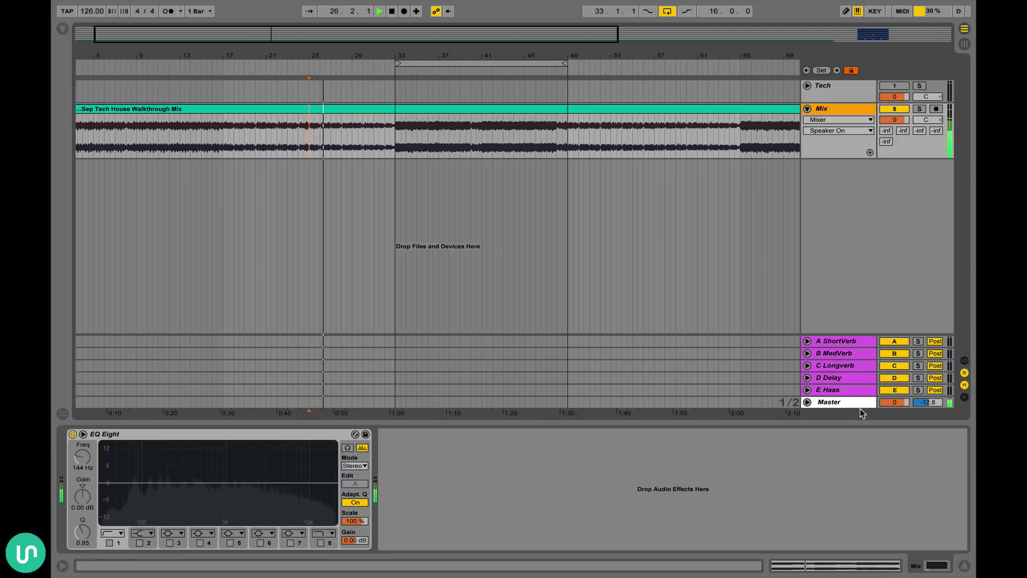
pyautogui.click(828, 403)
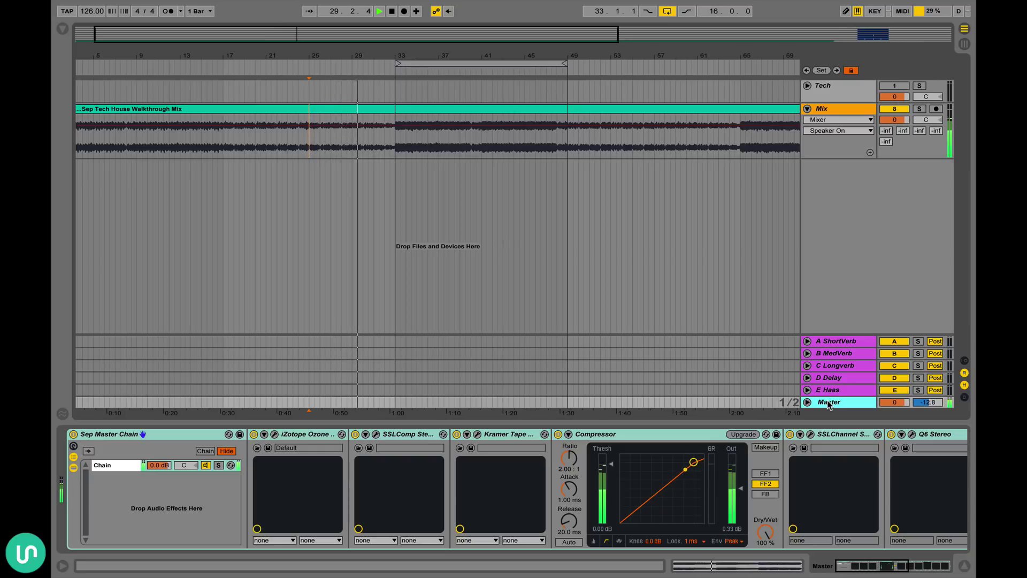
pyautogui.press('space')
# Select every device inside the Sep Master Chain rack, from iZotope Ozone to FabFilter Pro-L
pyautogui.click(307, 434)
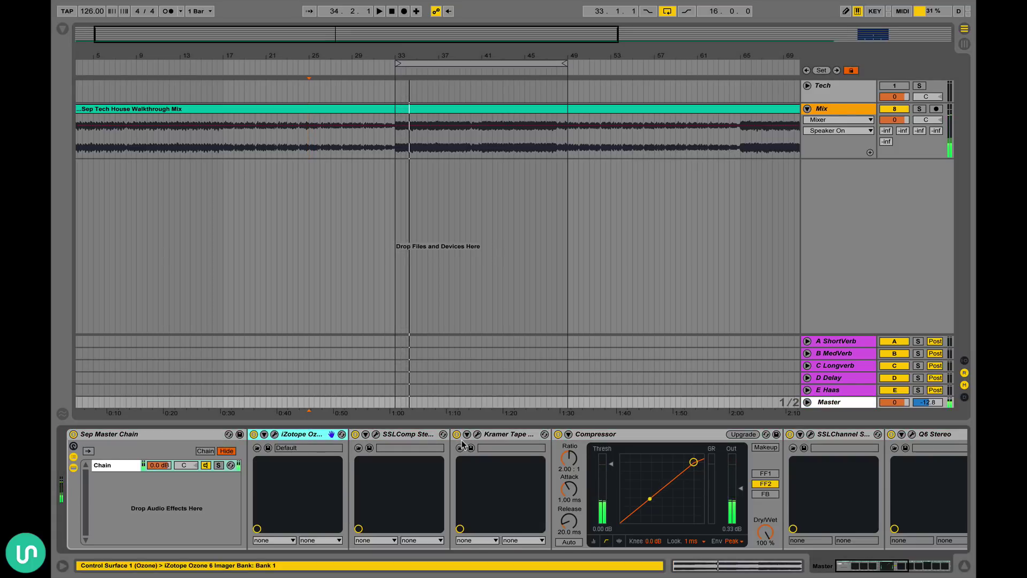
pyautogui.hscroll(5, 588, 481)
pyautogui.hscroll(-5, 588, 481)
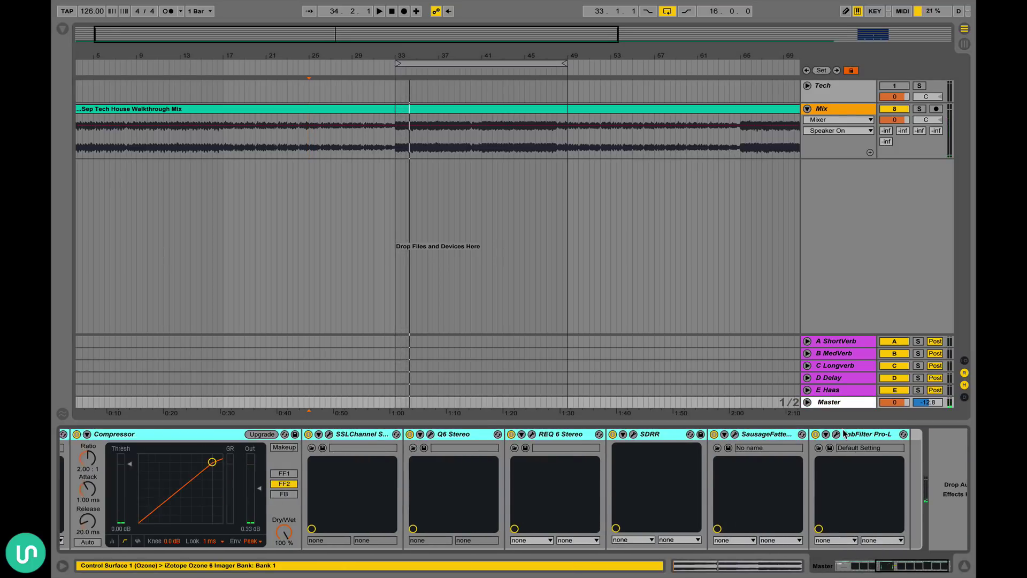
# Deactivate the iZotope Ozone, SSLComp, Kramer Tape, Compressor and SSLChannel devices in the Sep Master Chain rack
pyautogui.click(254, 434)
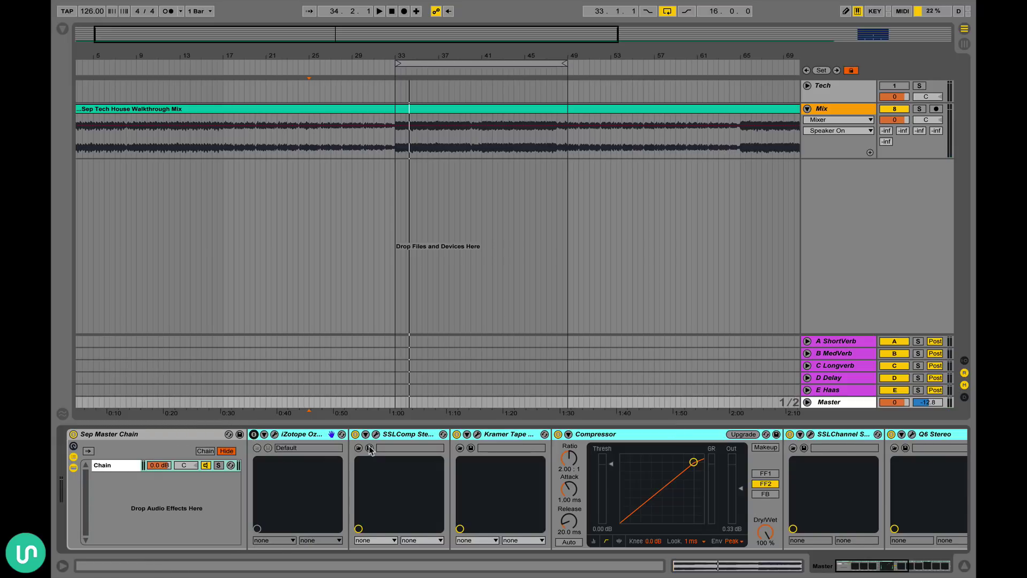
pyautogui.click(355, 433)
pyautogui.click(456, 434)
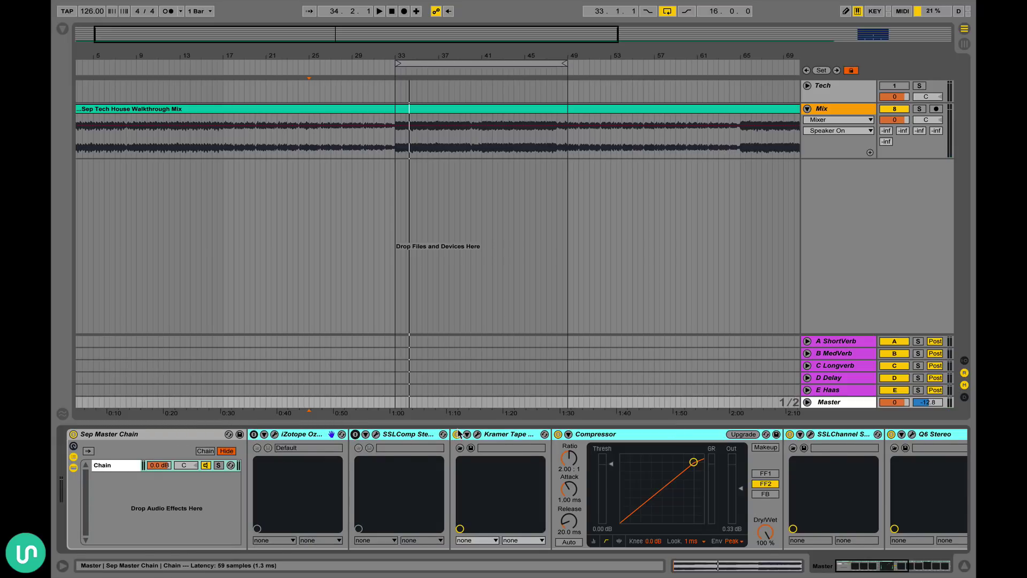
pyautogui.hscroll(2, 428, 481)
pyautogui.click(391, 434)
pyautogui.click(622, 434)
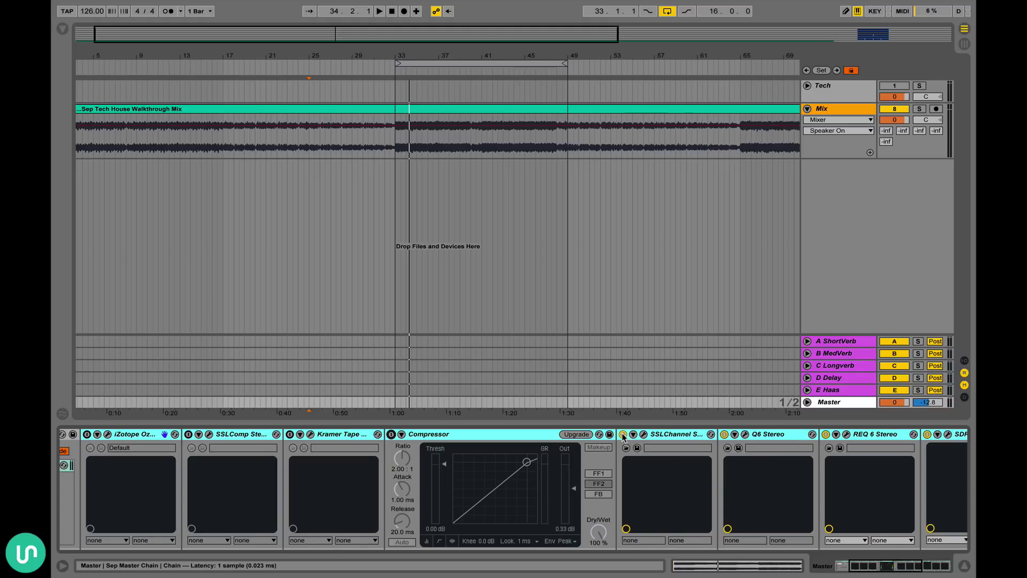
# Deactivate the rack's remaining devices: Q6 Stereo, REQ 6 Stereo, SDRR, SausageFattener and FabFilter Pro-L
pyautogui.hscroll(3, 588, 481)
pyautogui.click(416, 433)
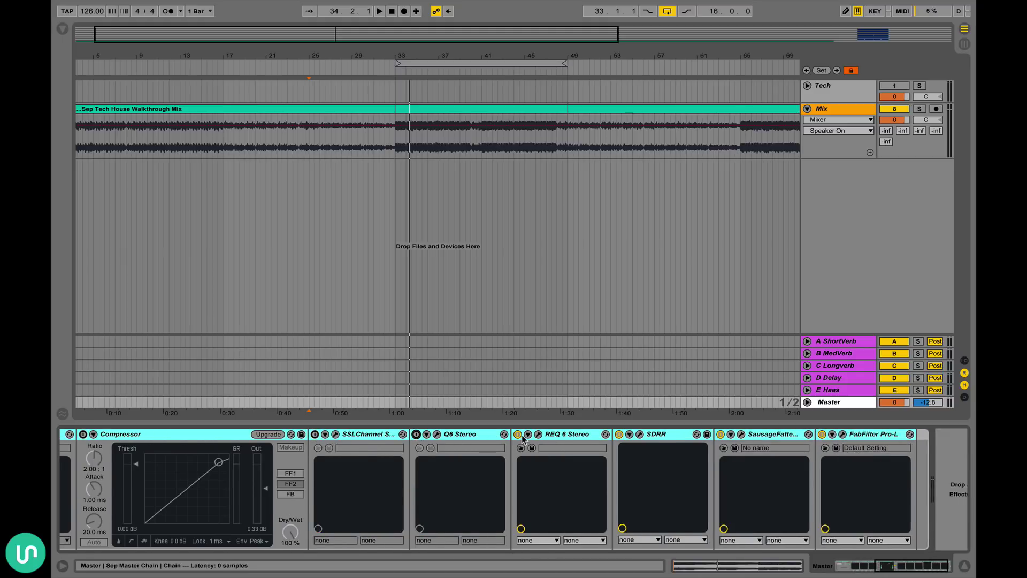
pyautogui.click(517, 433)
pyautogui.click(619, 433)
pyautogui.hscroll(1, 622, 440)
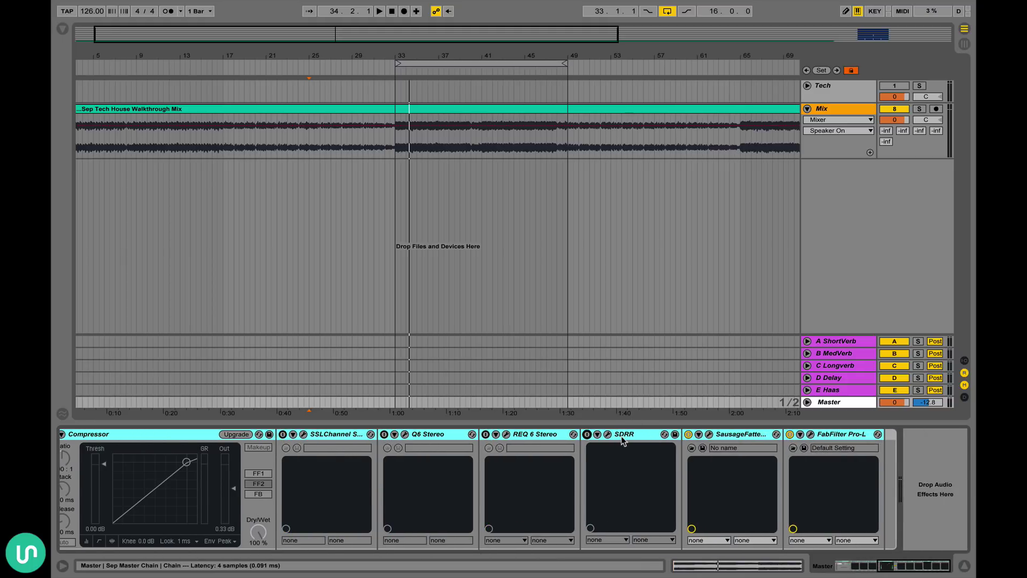
pyautogui.click(688, 434)
pyautogui.click(789, 434)
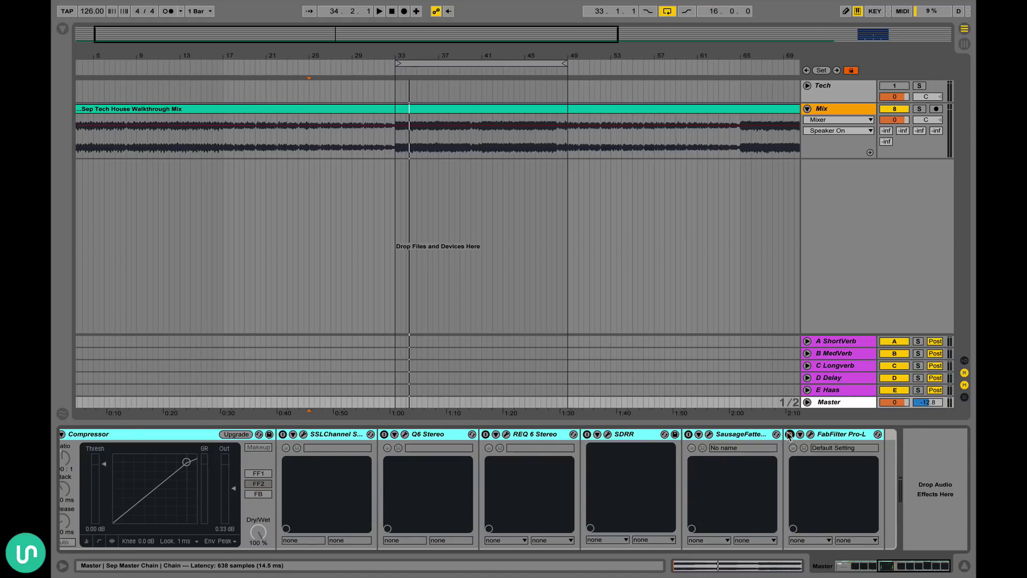
# Reactivate iZotope Ozone at the start of the Sep Master Chain rack and open its Imager interface, dismissing the preset manager
pyautogui.hscroll(-10, 789, 444)
pyautogui.click(306, 434)
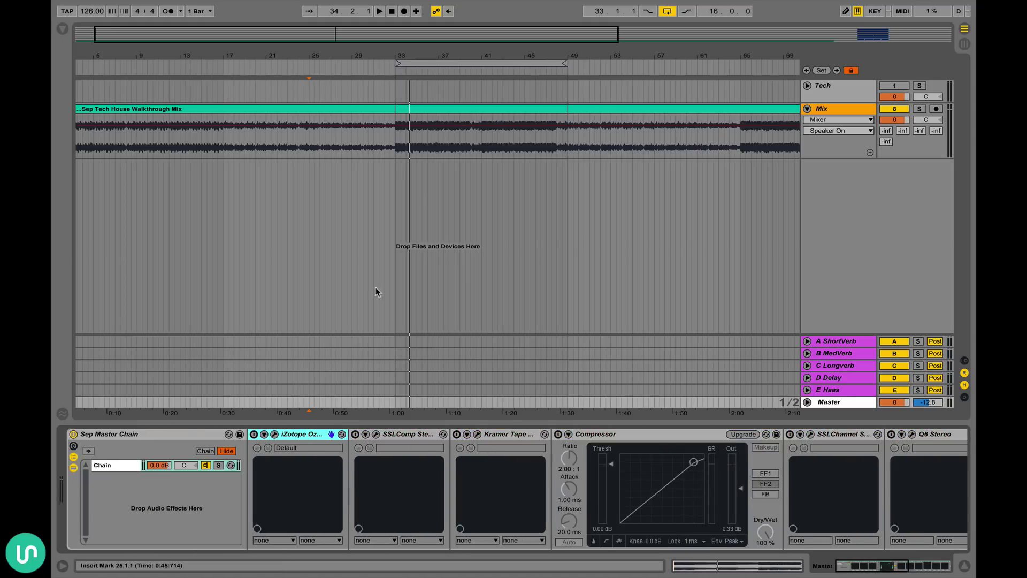
pyautogui.hscroll(10, 312, 470)
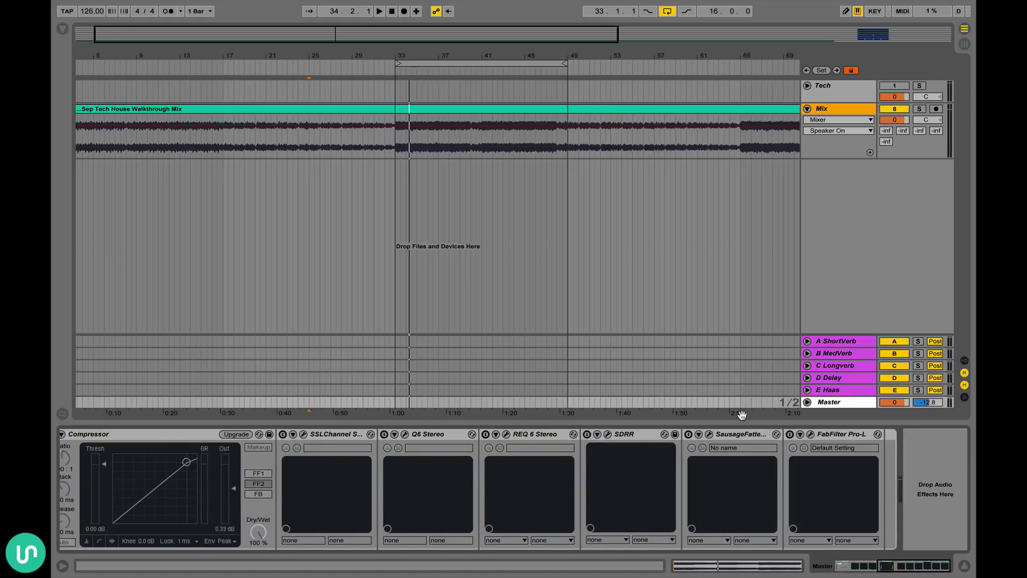
pyautogui.hscroll(-10, 837, 449)
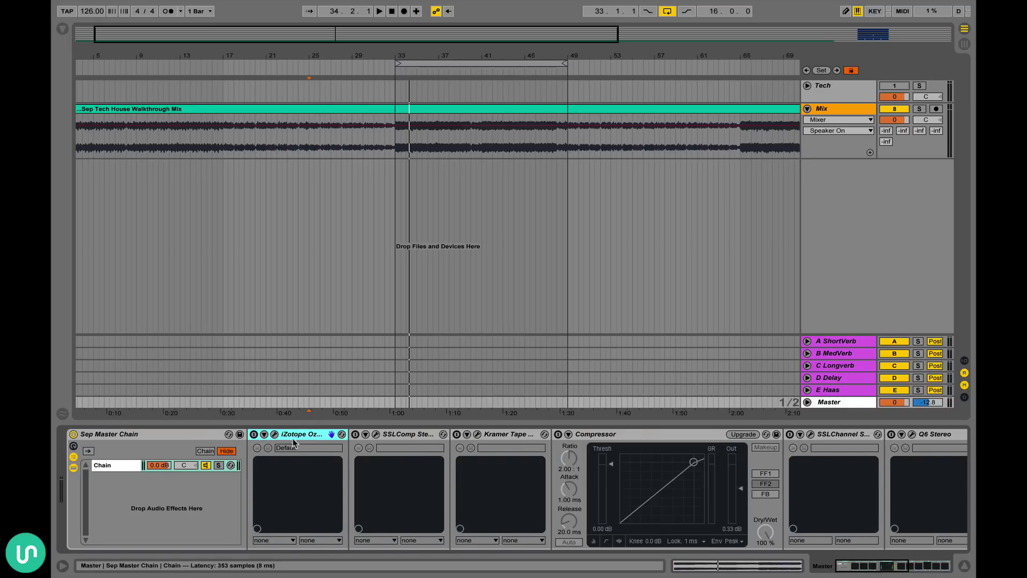
pyautogui.click(253, 434)
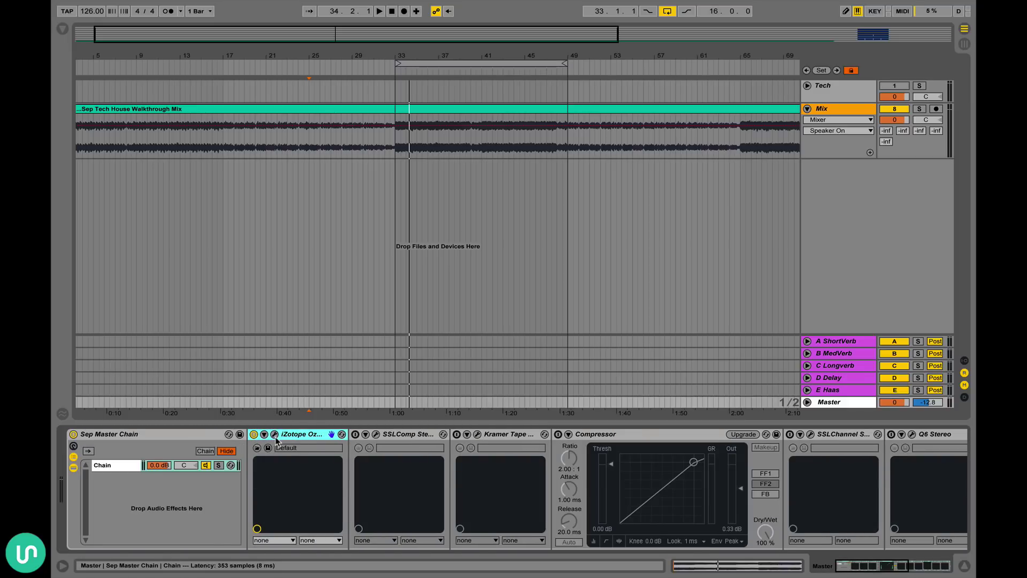
pyautogui.click(275, 434)
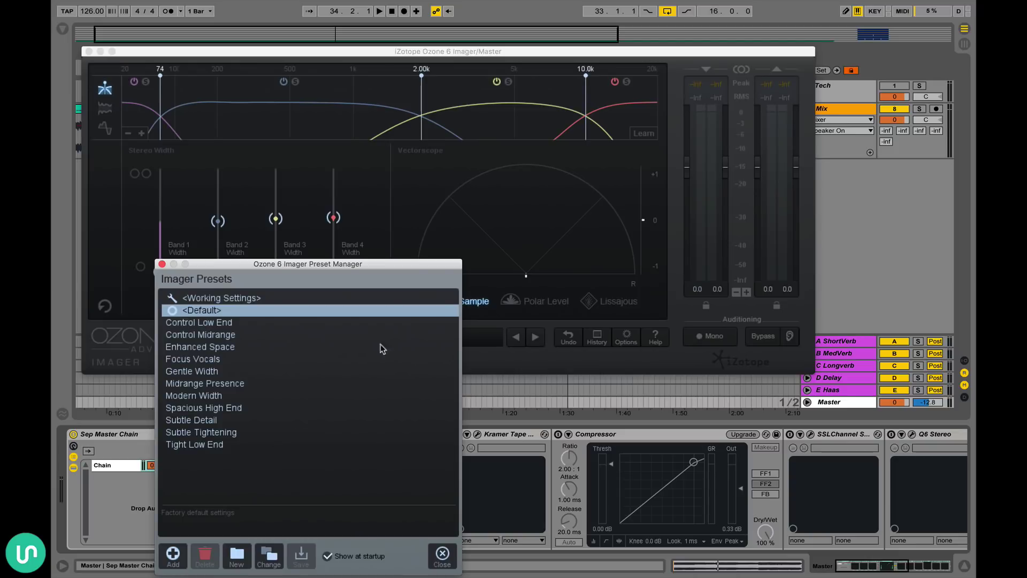
pyautogui.click(442, 555)
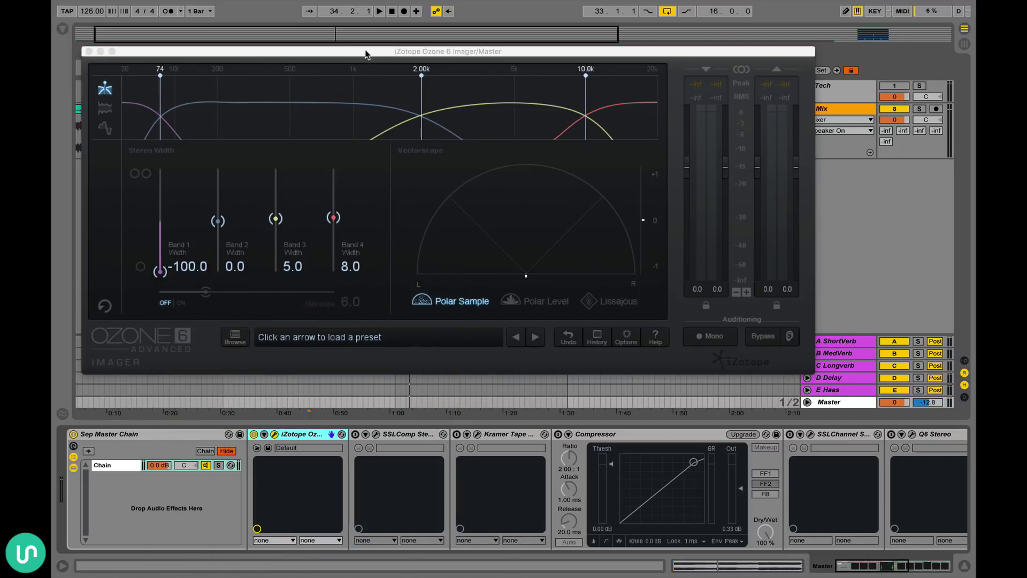
# Examine the Ozone Imager's crossover bands and stereo width settings beside the rack's devices, and close its interface
pyautogui.moveTo(383, 48); pyautogui.dragTo(434, 83)
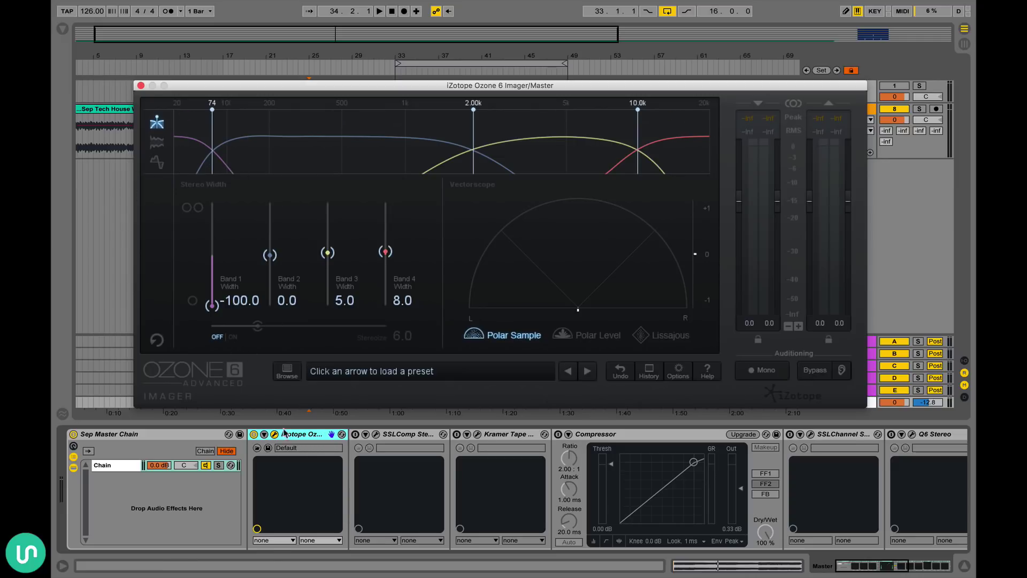
pyautogui.hscroll(10, 495, 450)
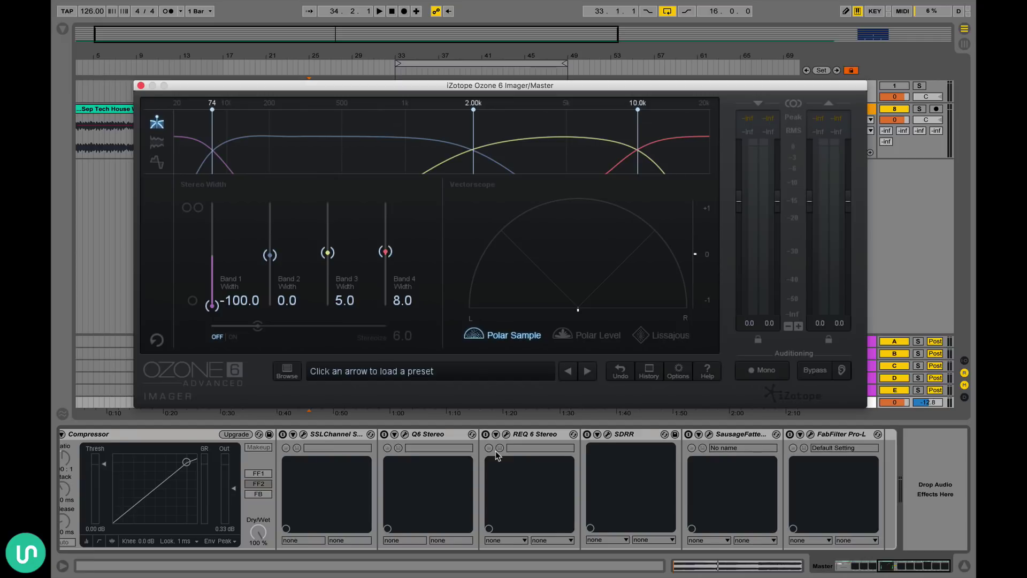
pyautogui.hscroll(-10, 495, 450)
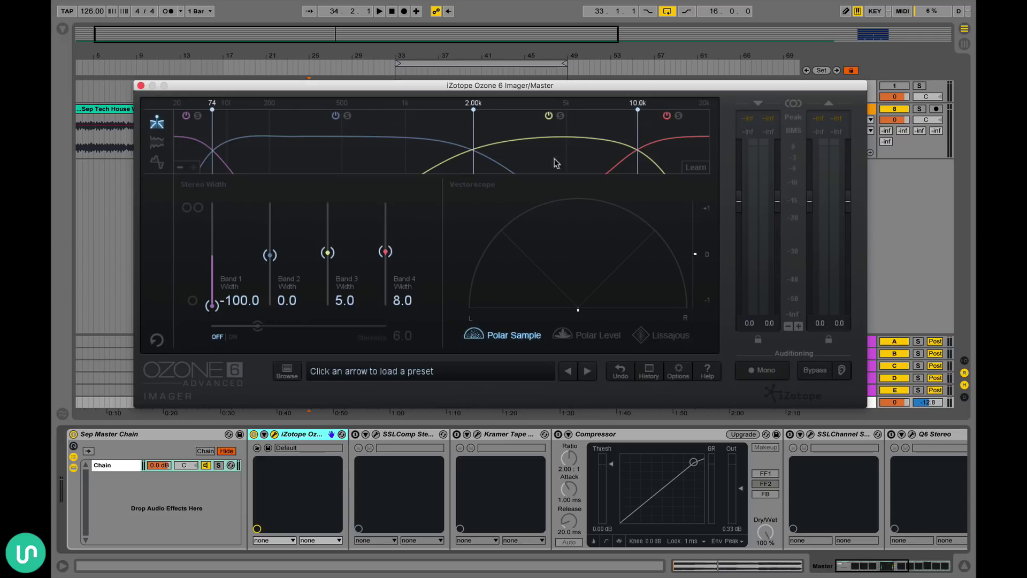
pyautogui.click(141, 86)
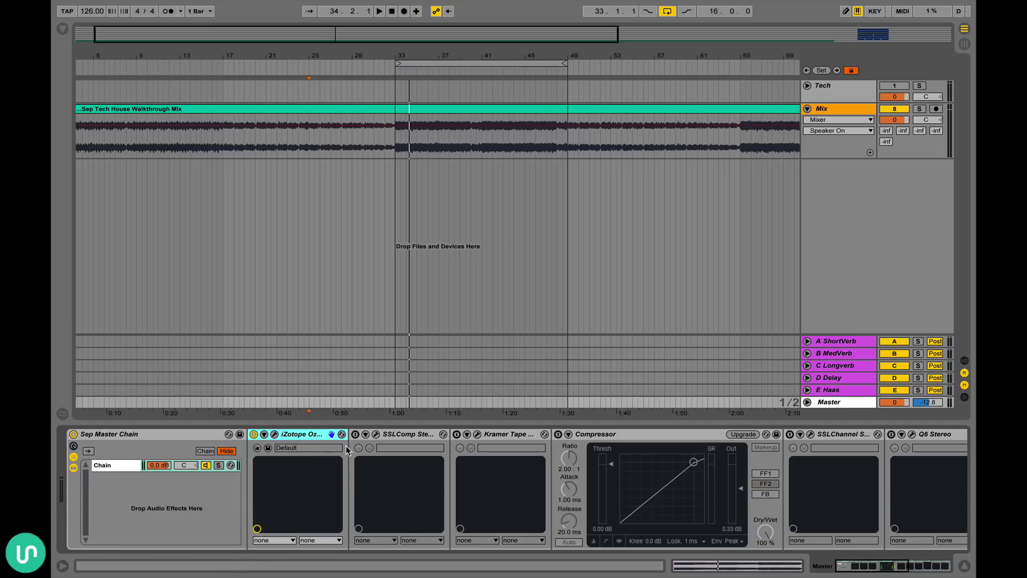
# Reactivate the SSLComp device and open its interface to inspect the Threshold and Make Up controls
pyautogui.click(355, 434)
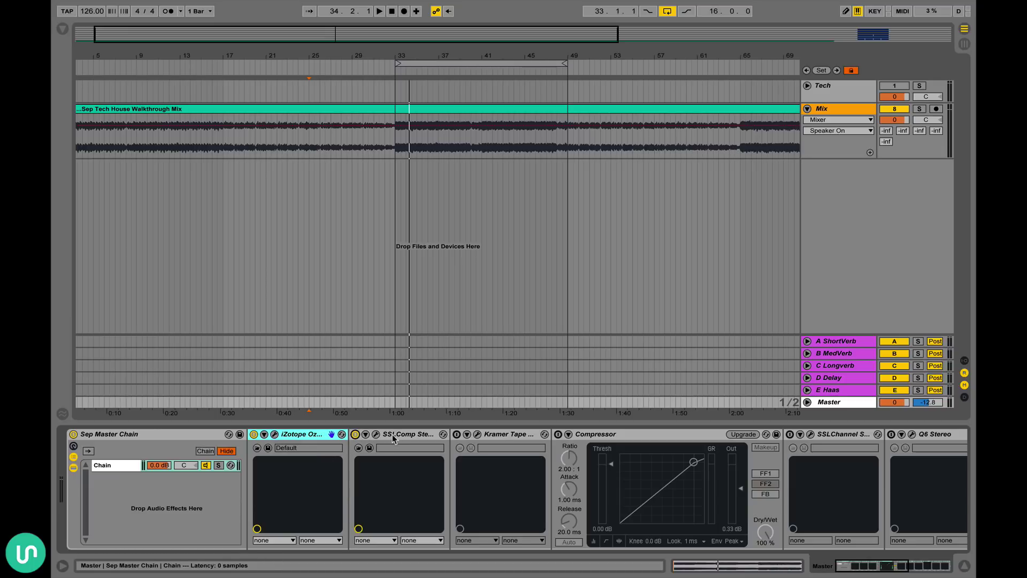
pyautogui.click(393, 436)
pyautogui.click(376, 435)
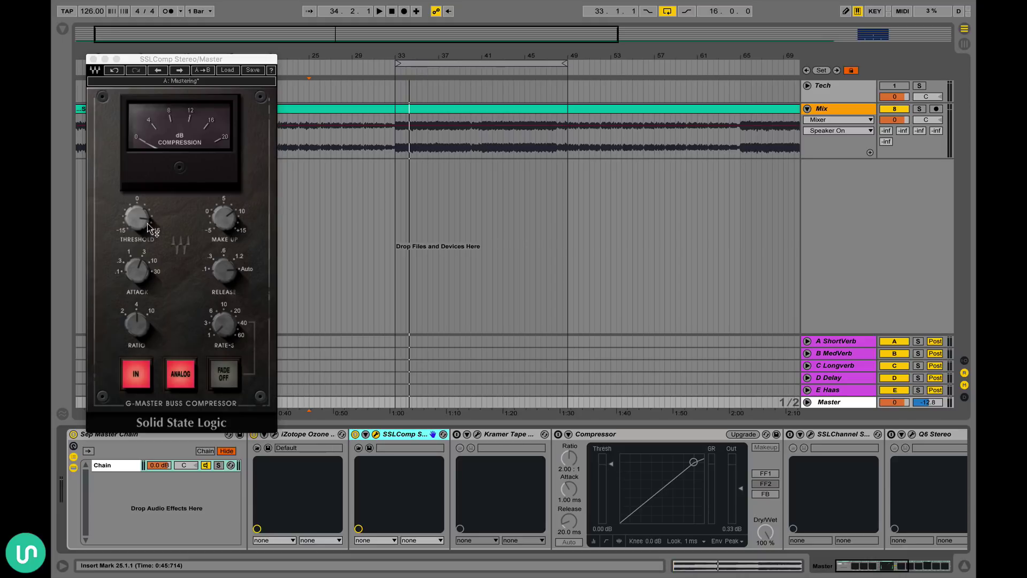
pyautogui.moveTo(231, 224)
pyautogui.click(138, 204)
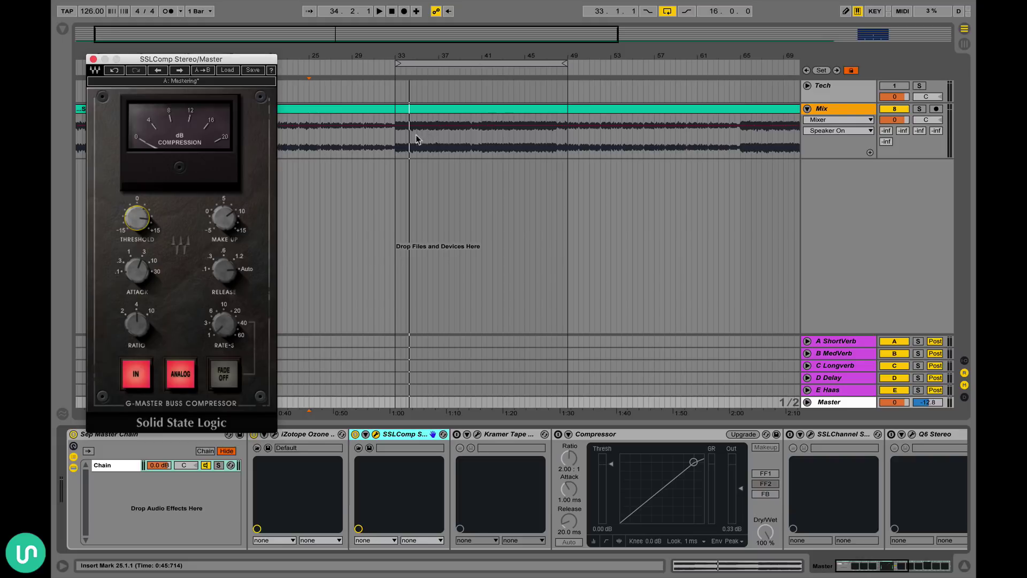
# Play the mix from 33.1.1 with the Master track's devices and SSLComp meter shown, stop playback and close the SSLComp interface
pyautogui.click(396, 143)
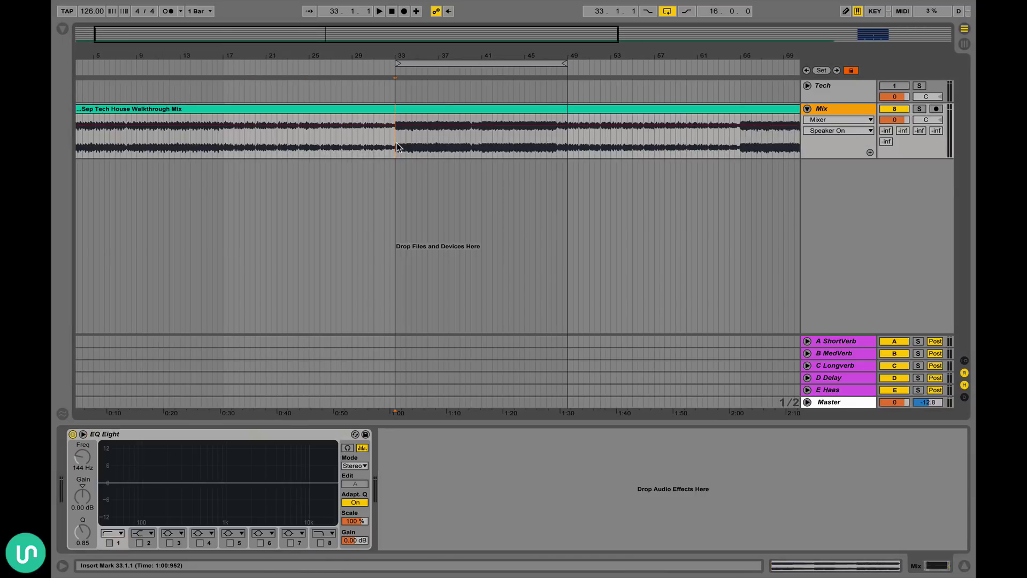
pyautogui.press('space')
pyautogui.click(856, 404)
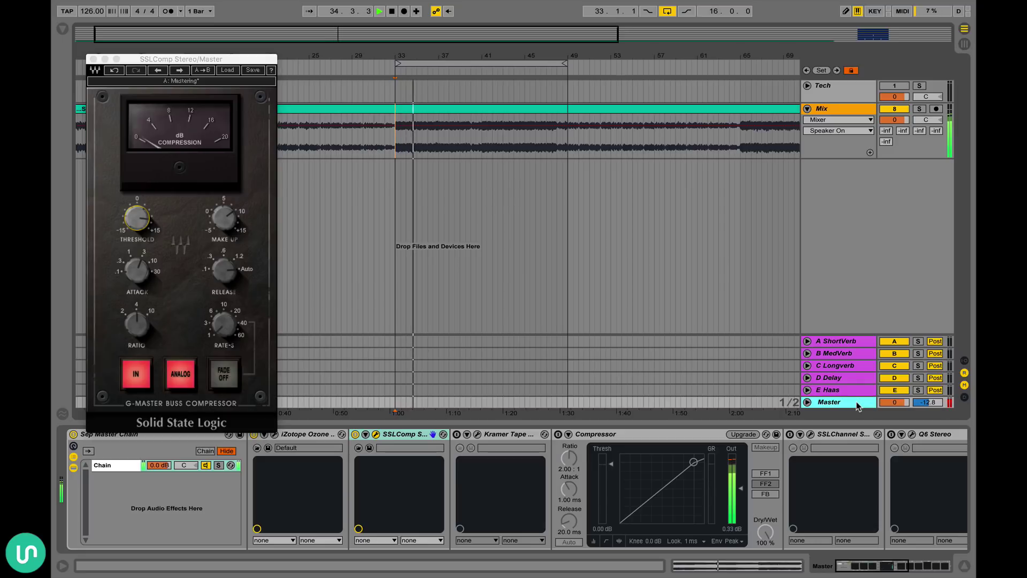
pyautogui.press('space')
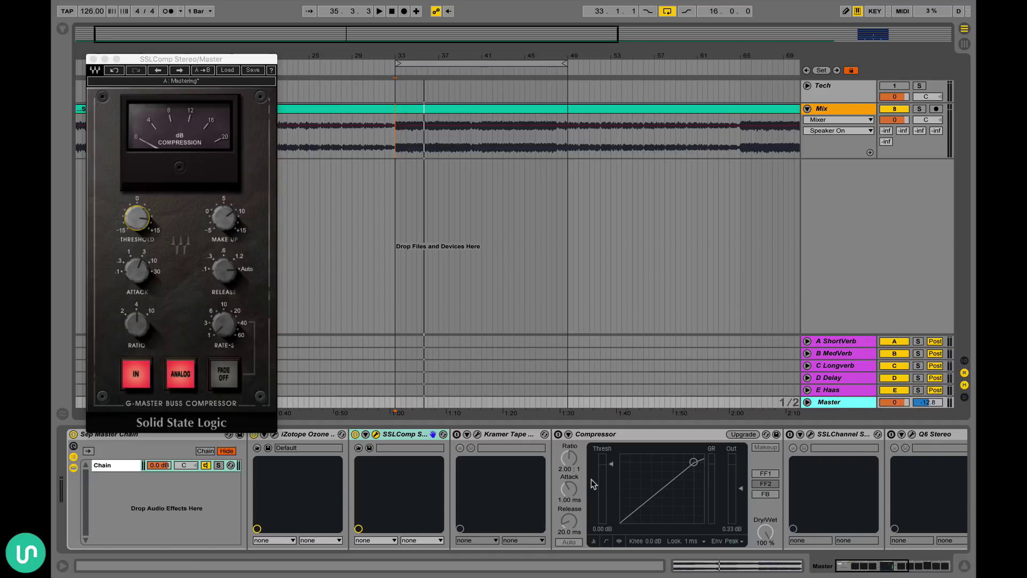
pyautogui.hscroll(4, 592, 483)
pyautogui.hscroll(-4, 592, 483)
pyautogui.click(95, 59)
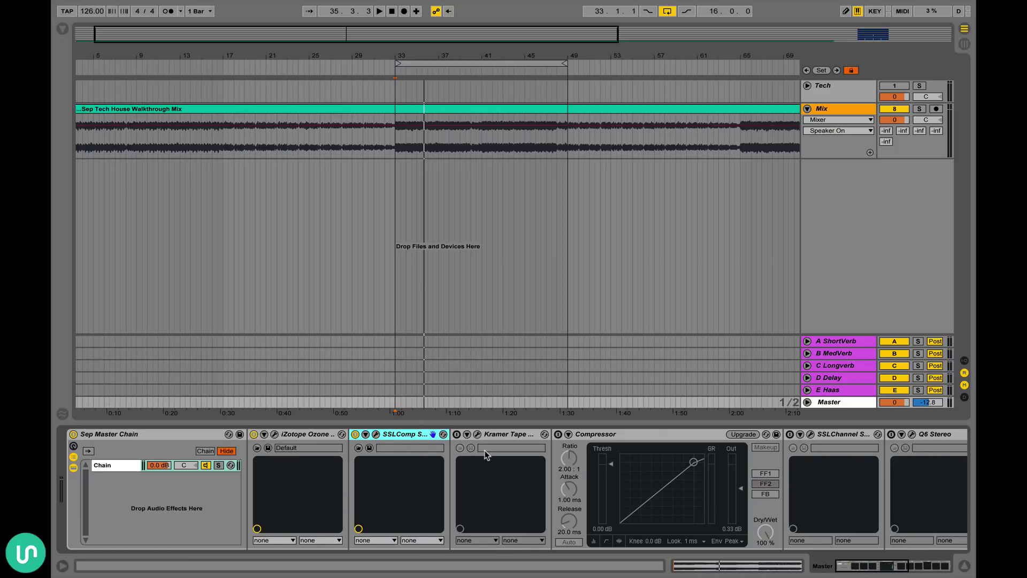
pyautogui.hscroll(8, 484, 452)
pyautogui.hscroll(-8, 290, 451)
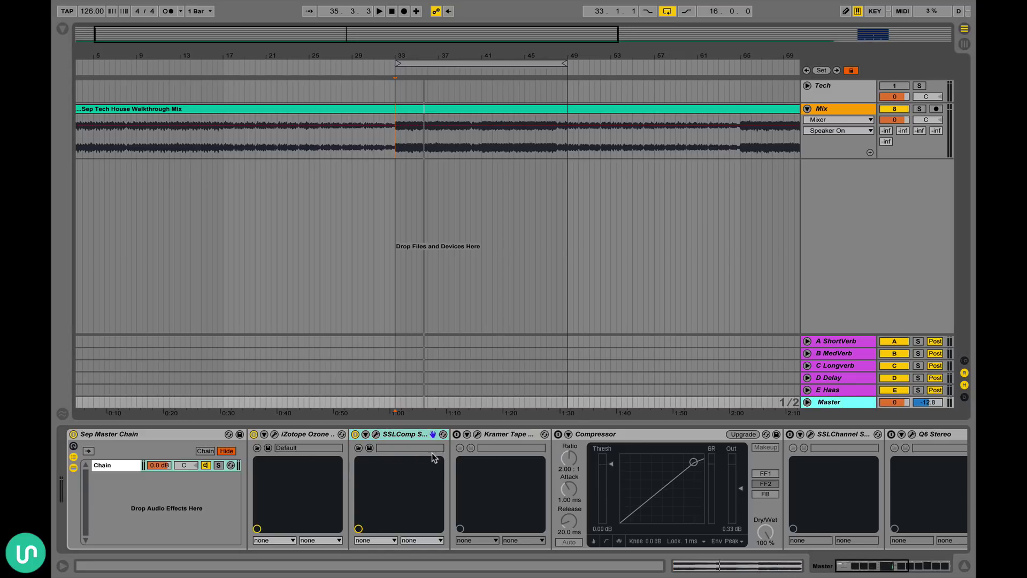
# Play the start of the looped section again through SSLComp, stop, and check the compressor's Make Up value in its interface
pyautogui.click(354, 437)
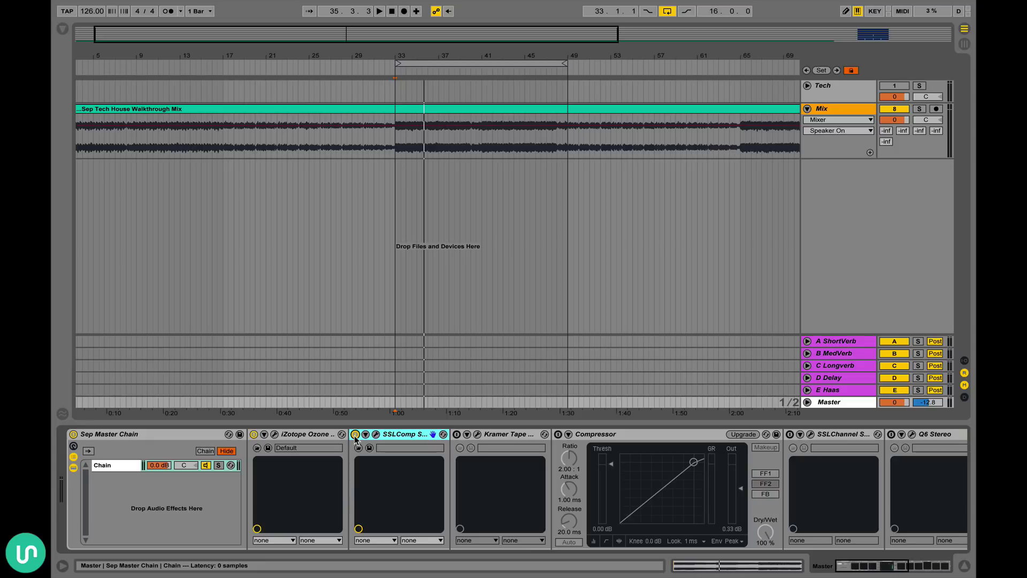
pyautogui.press('space')
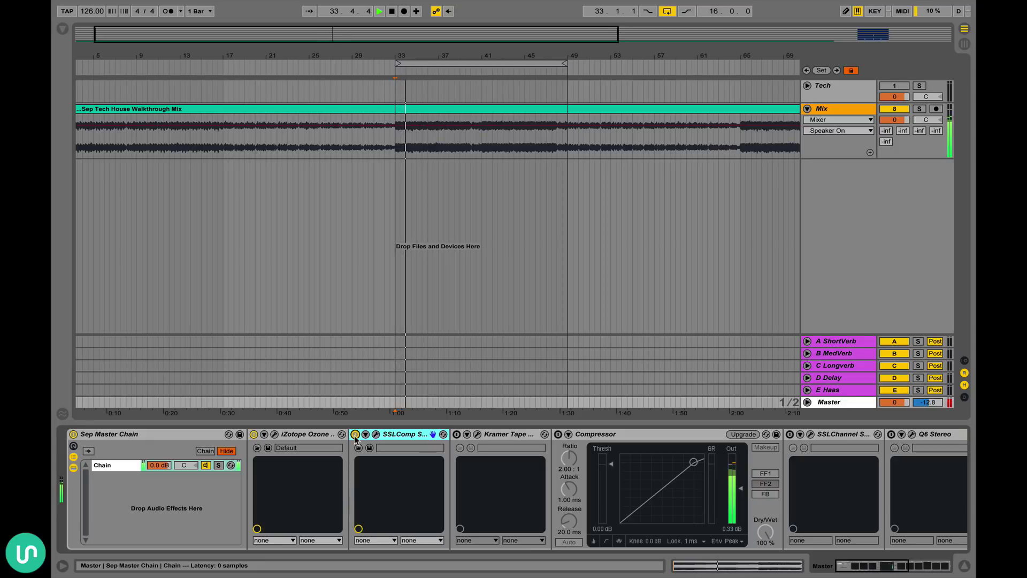
pyautogui.press('space')
pyautogui.click(376, 434)
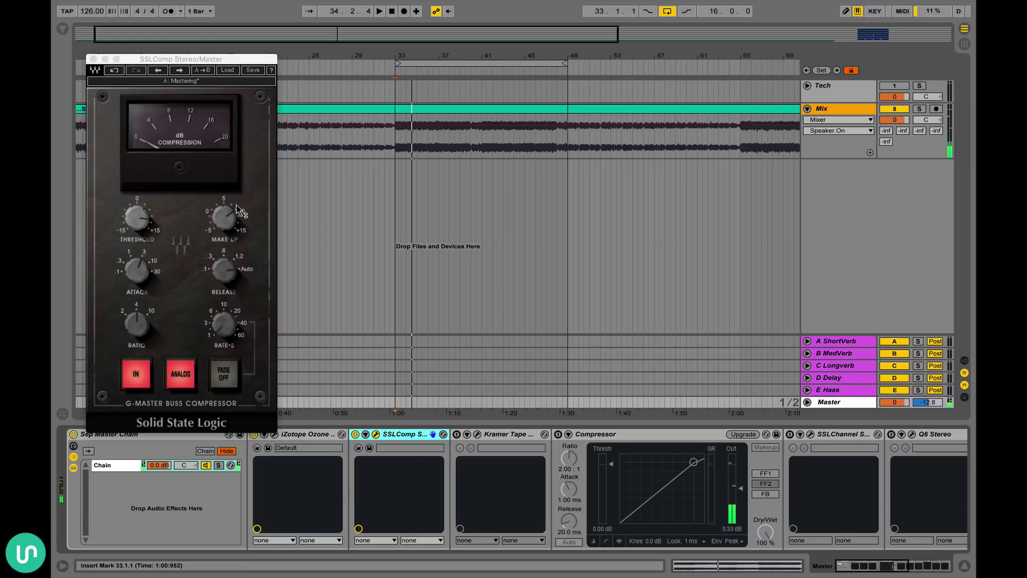
pyautogui.moveTo(223, 218)
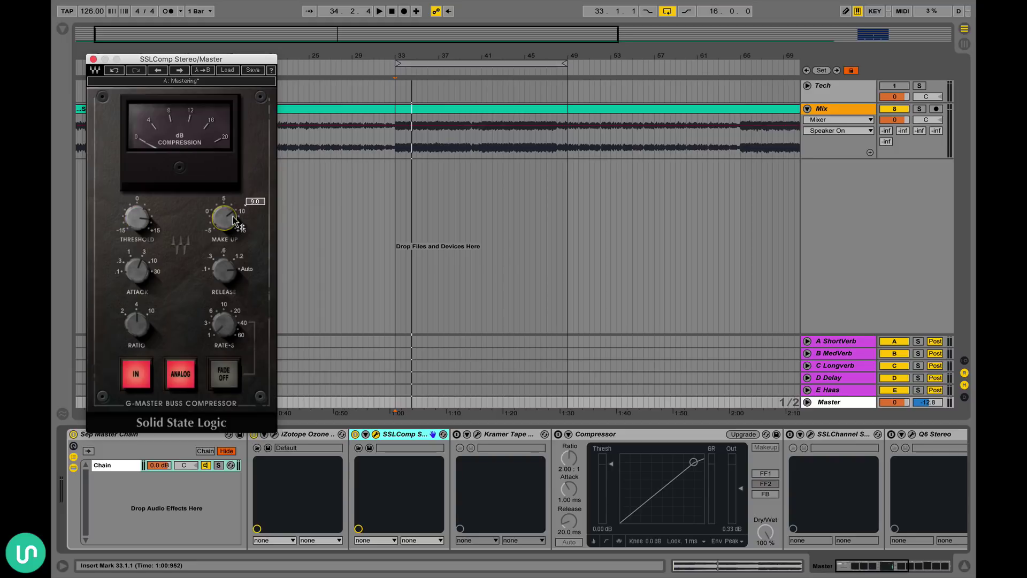
pyautogui.click(93, 59)
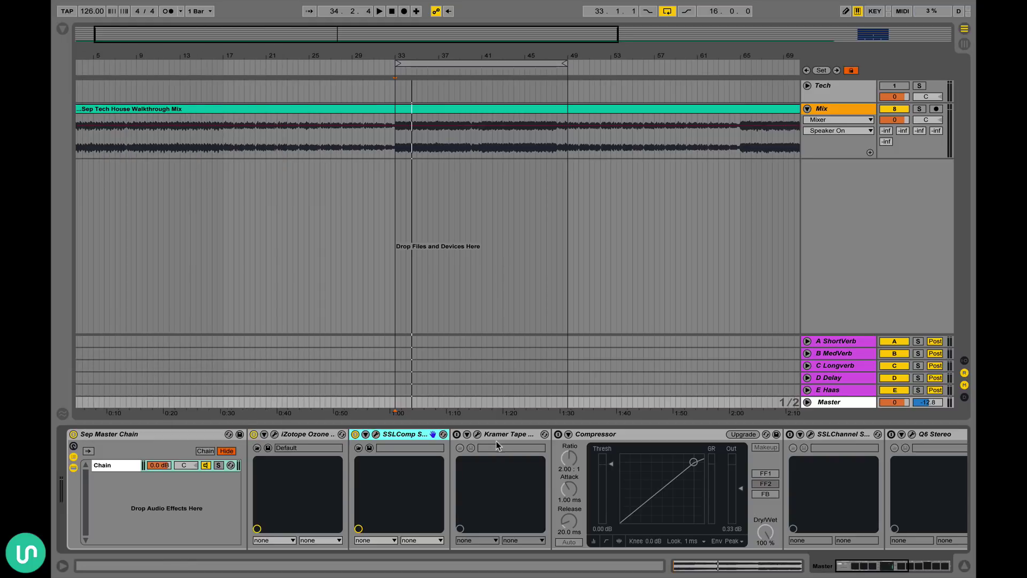
# Reactivate the Kramer Tape device and open its interface to review the tape controls
pyautogui.click(472, 440)
pyautogui.click(458, 434)
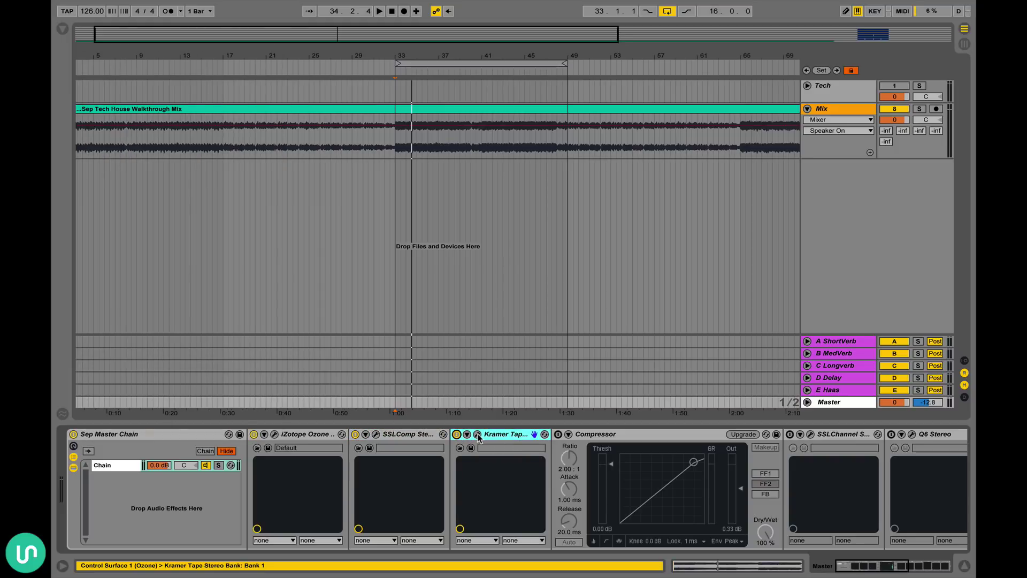
pyautogui.click(476, 434)
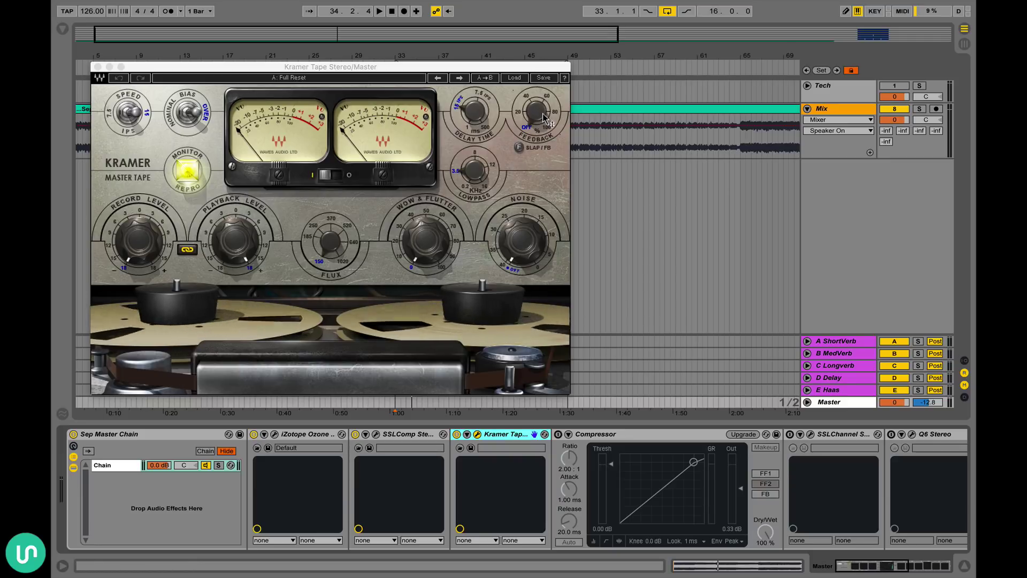
pyautogui.moveTo(337, 257)
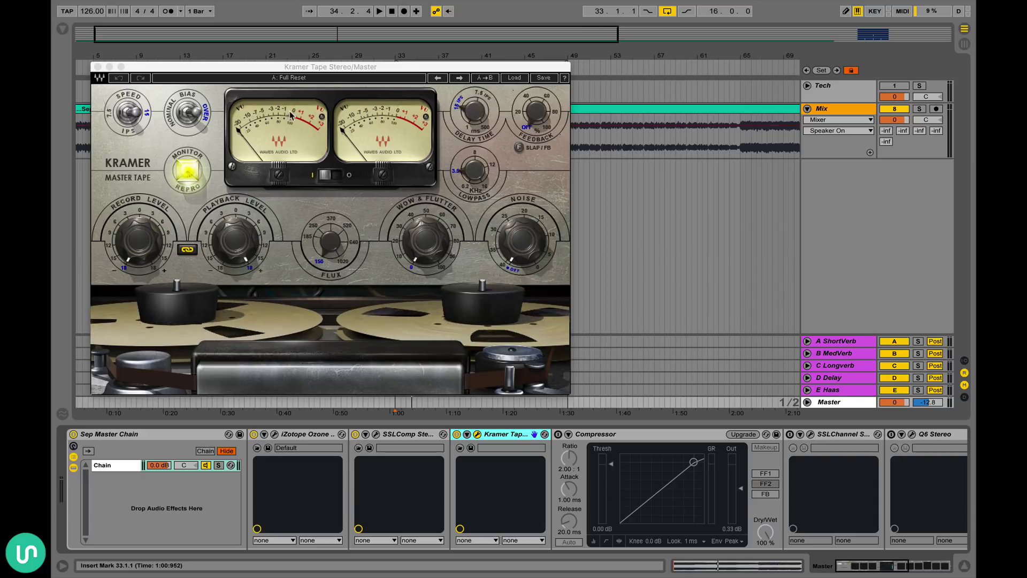
# Play short passages from 33.1.1 while watching Kramer Tape's VU meters, stop playback and close its interface
pyautogui.press('space')
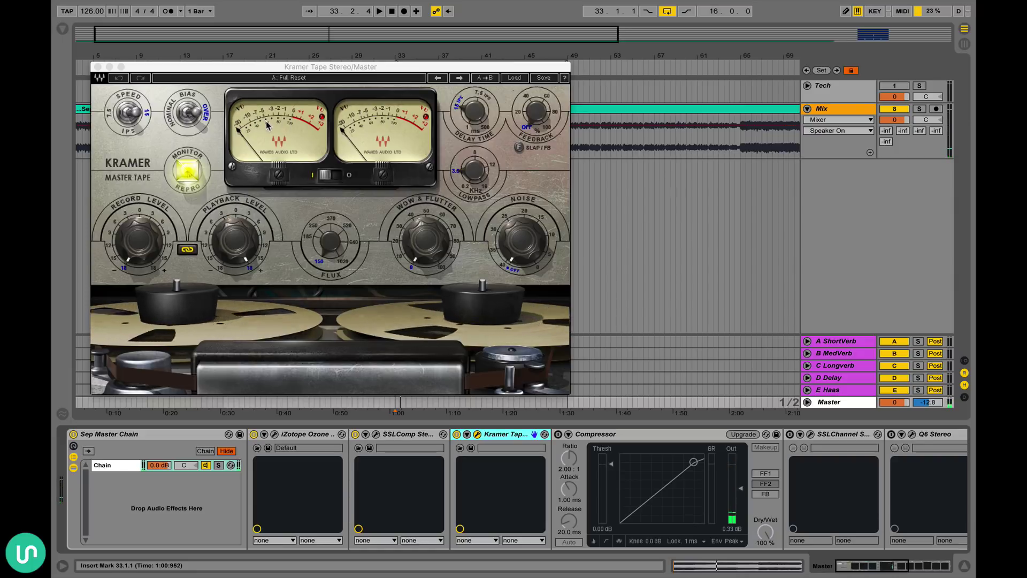
pyautogui.press('space')
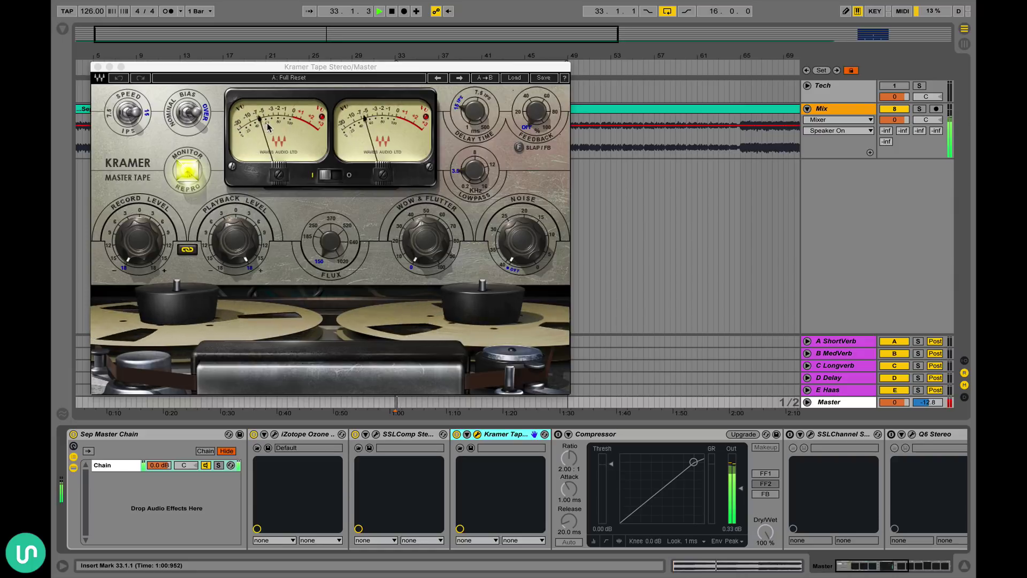
pyautogui.press('space')
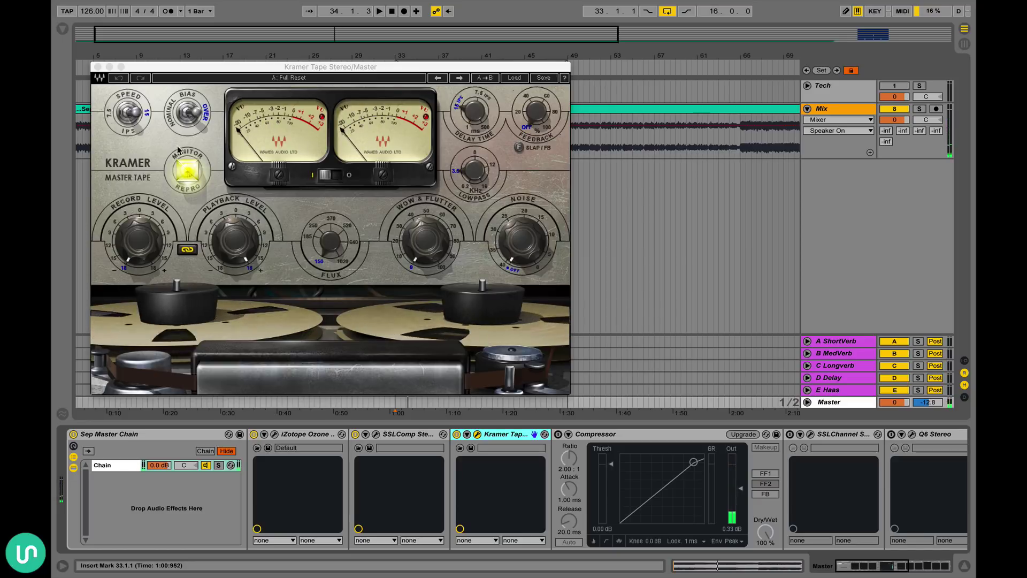
pyautogui.click(97, 66)
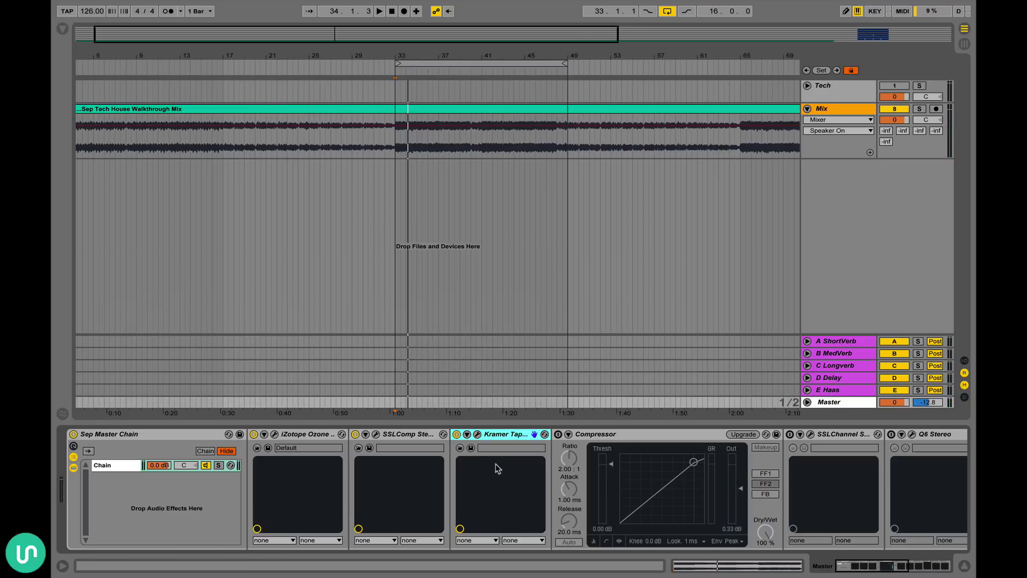
# Reactivate the Compressor that follows Kramer Tape in the Sep Master Chain rack
pyautogui.hscroll(5, 569, 462)
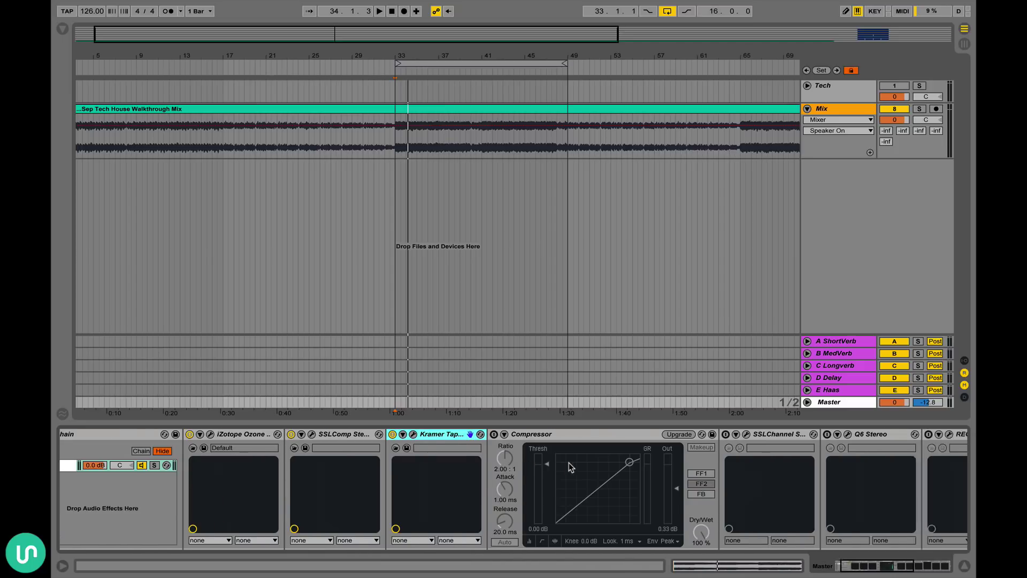
pyautogui.click(406, 434)
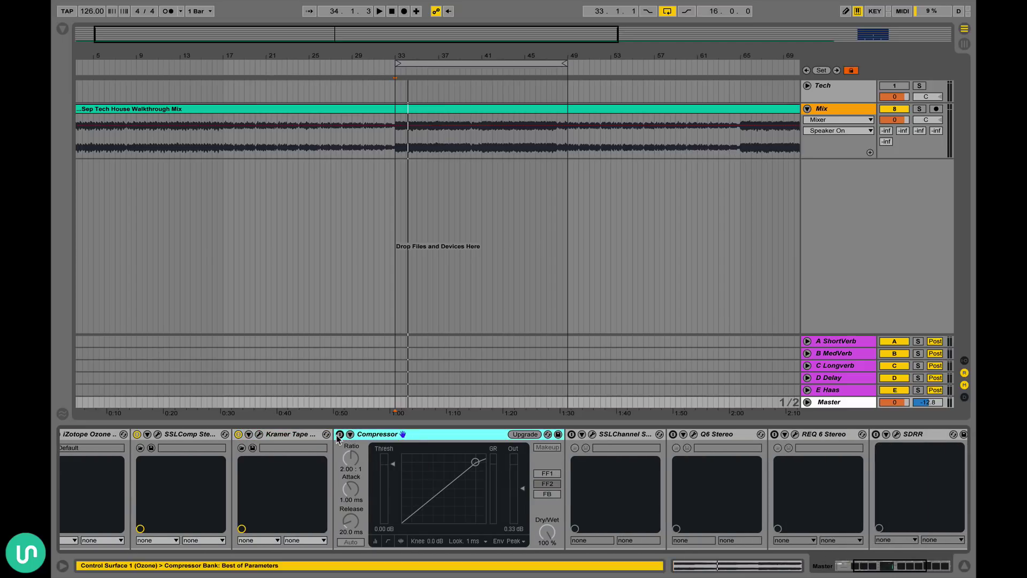
pyautogui.click(340, 434)
pyautogui.hscroll(2, 437, 448)
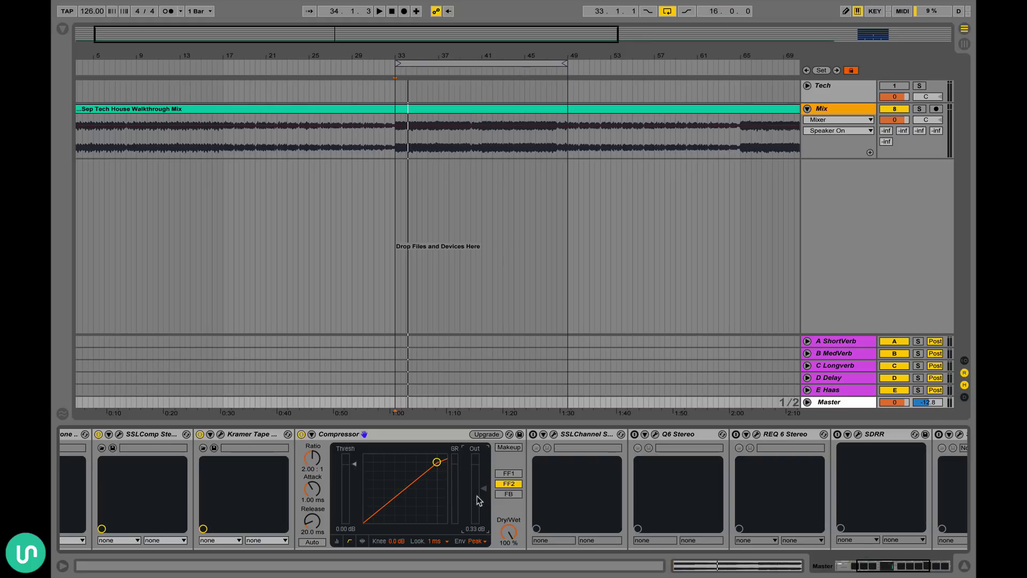
pyautogui.click(368, 437)
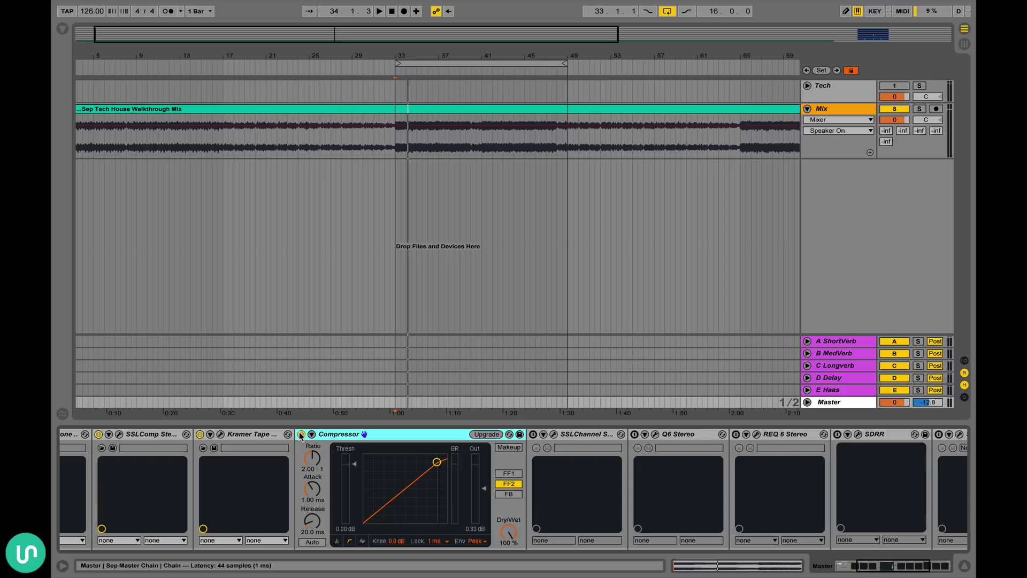
pyautogui.hscroll(5, 300, 435)
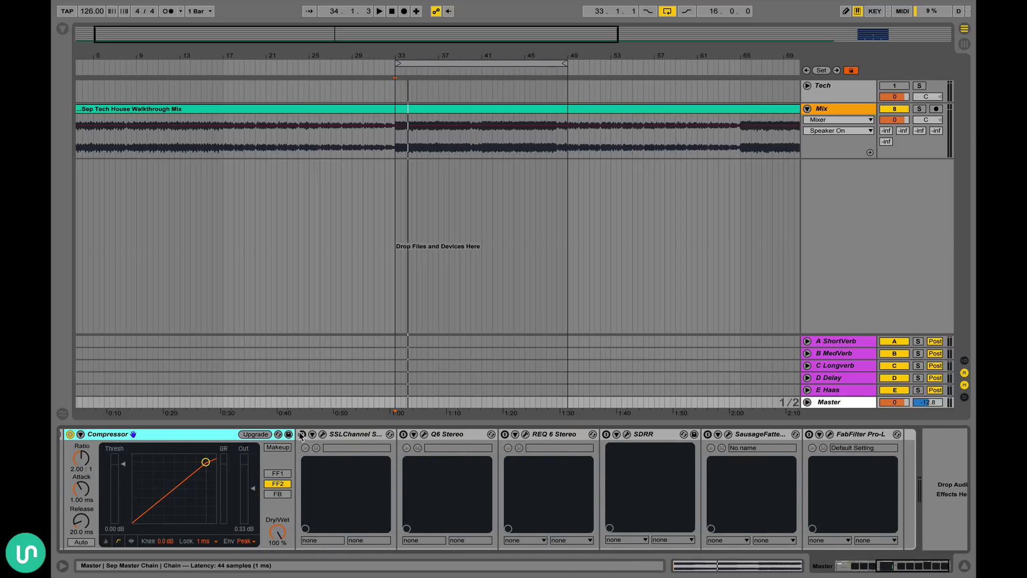
# Reactivate the SSLChannel device after the Compressor, open its interface and move the plugin window clear for review
pyautogui.hscroll(-7, 300, 435)
pyautogui.hscroll(10, 310, 436)
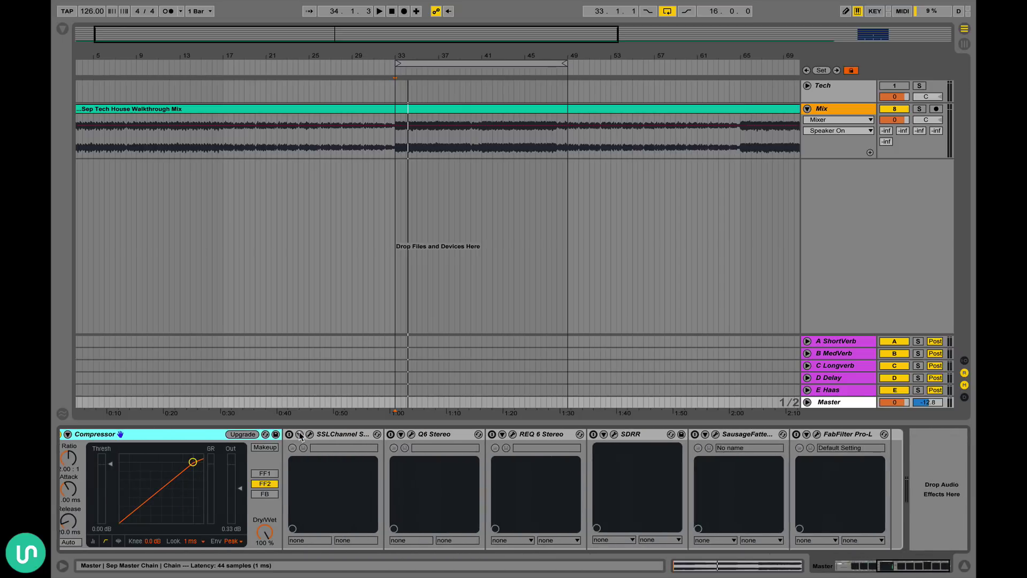
pyautogui.click(322, 435)
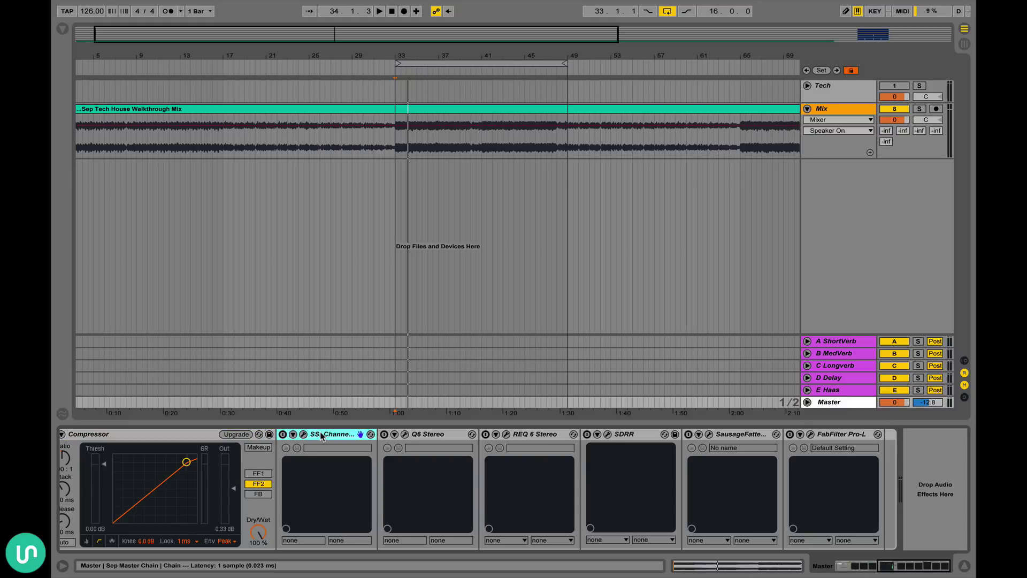
pyautogui.click(282, 435)
pyautogui.click(303, 434)
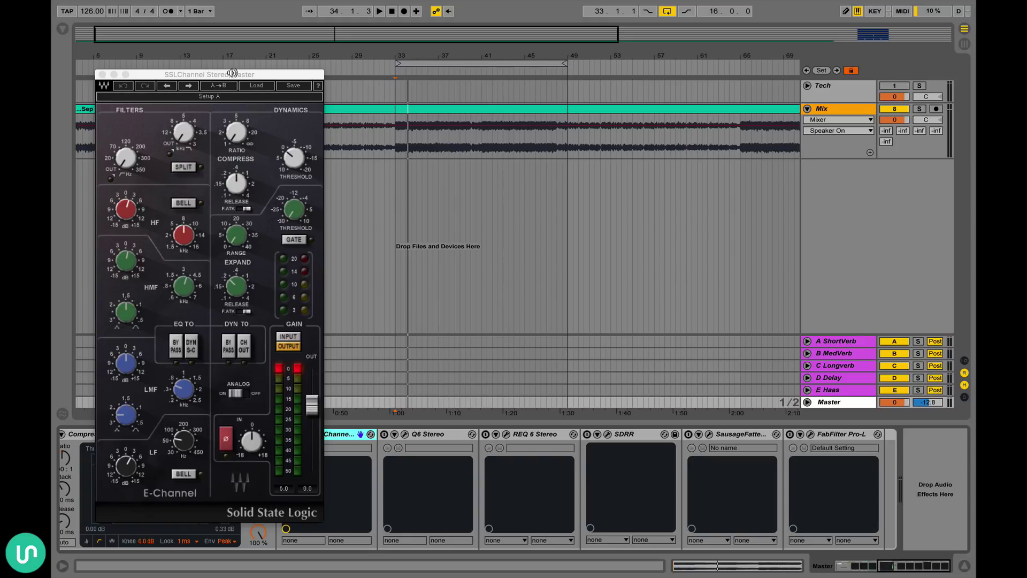
pyautogui.moveTo(230, 73); pyautogui.dragTo(275, 45)
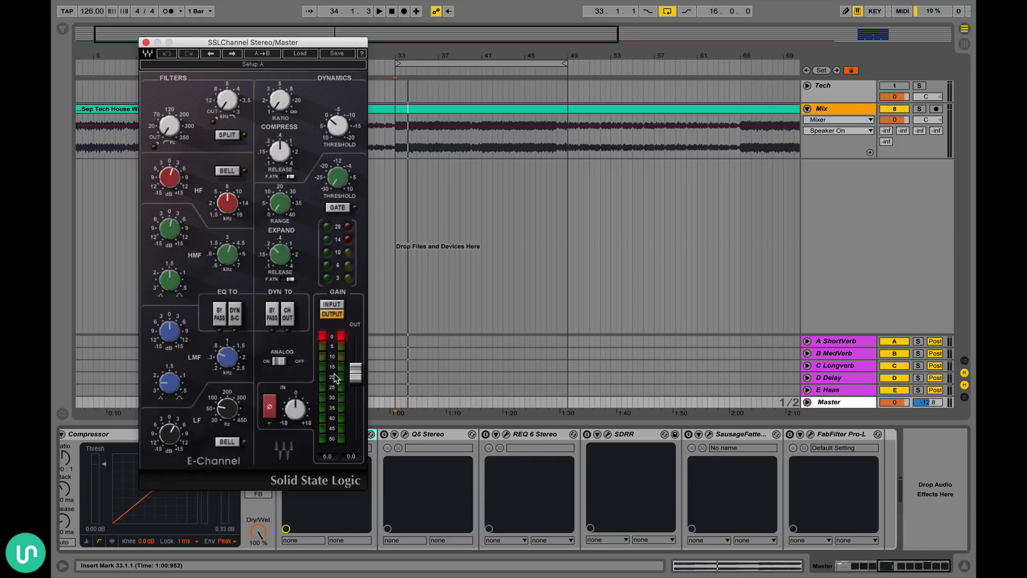
# Look back over the devices ahead of SSLChannel in the Sep Master Chain rack and close SSLChannel's interface
pyautogui.hscroll(-8, 339, 443)
pyautogui.hscroll(8, 405, 493)
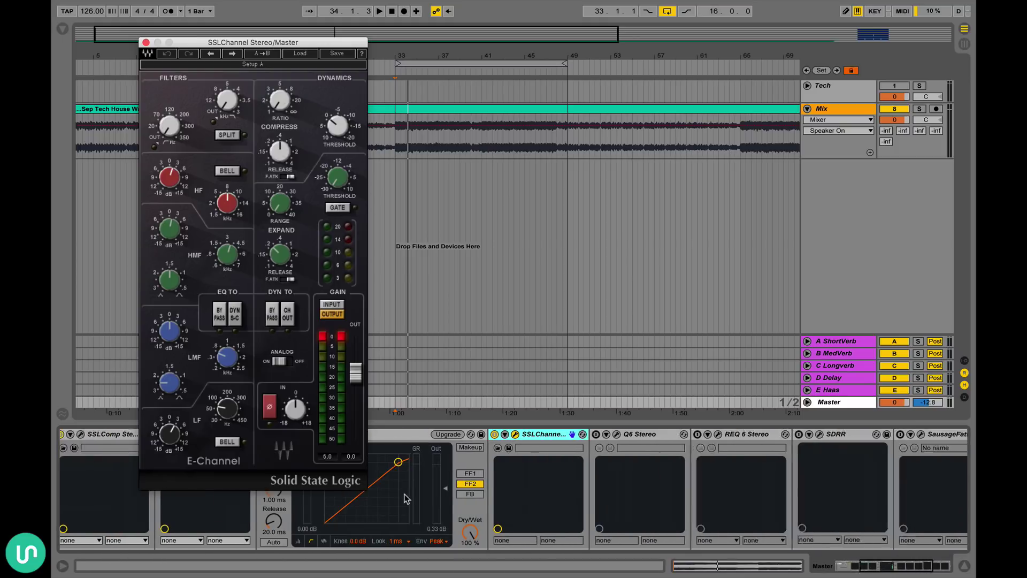
pyautogui.hscroll(-8, 404, 493)
pyautogui.hscroll(6, 404, 493)
pyautogui.hscroll(-8, 404, 493)
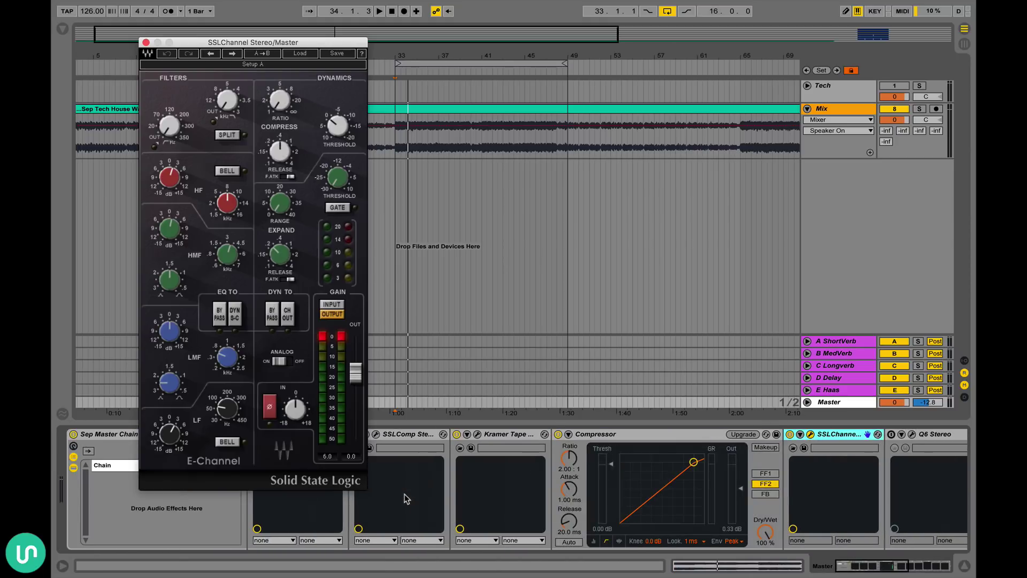
pyautogui.click(147, 43)
pyautogui.hscroll(8, 576, 463)
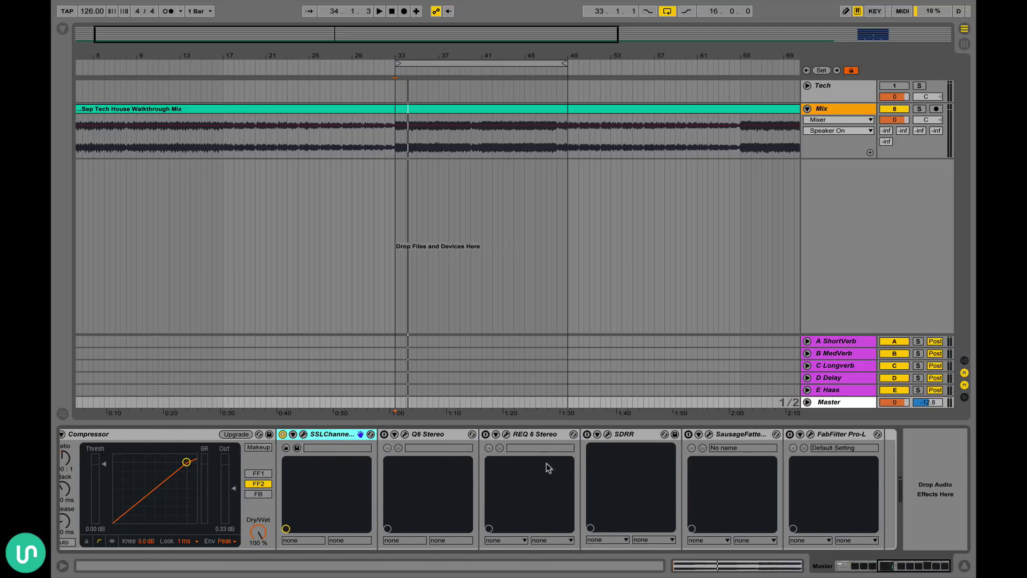
# Recheck SSLChannel's settings in its interface, place the insert marker at 33.1.1 on the Mix track and show the Master devices again
pyautogui.click(303, 434)
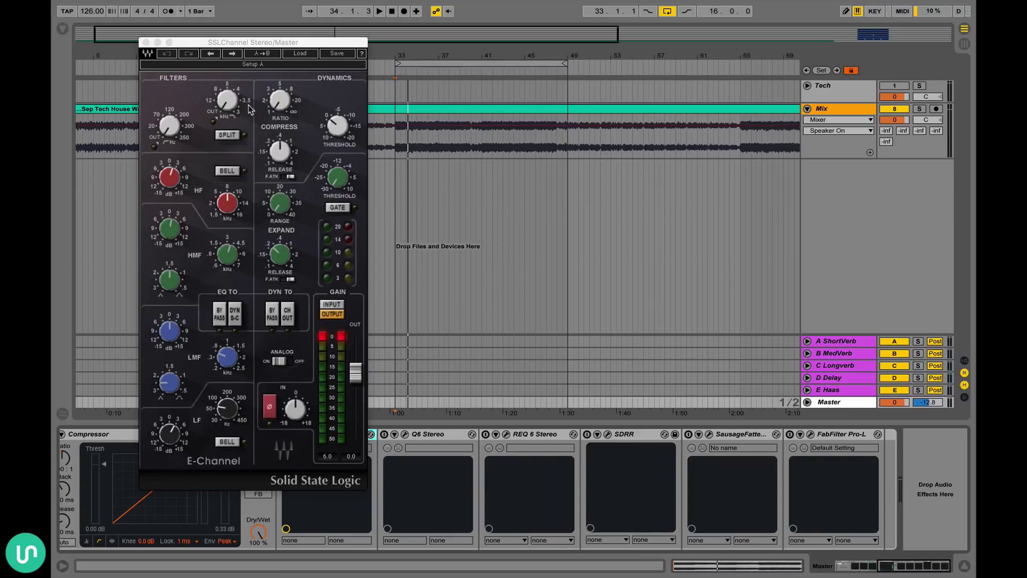
pyautogui.click(146, 42)
pyautogui.click(394, 152)
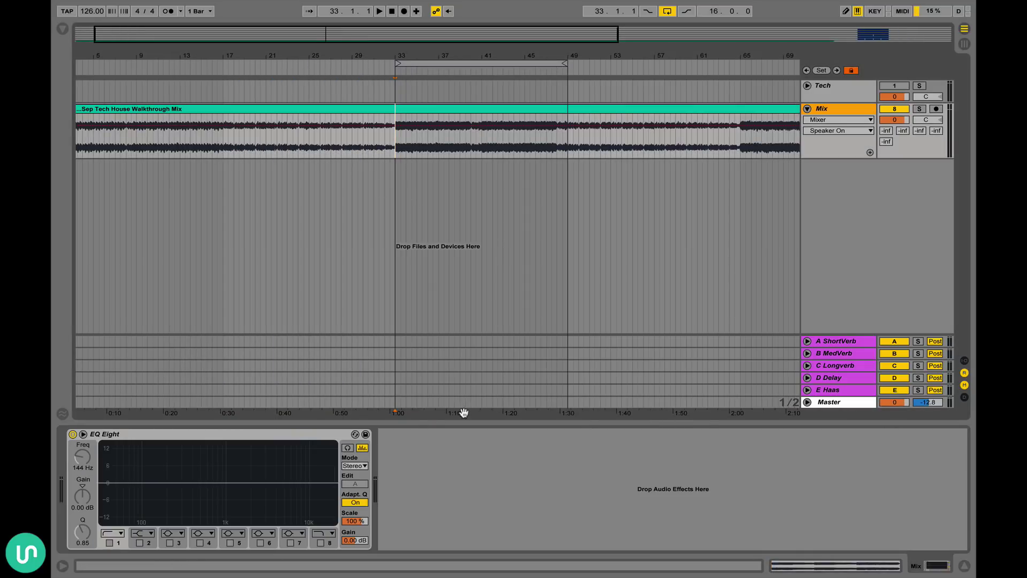
pyautogui.click(840, 402)
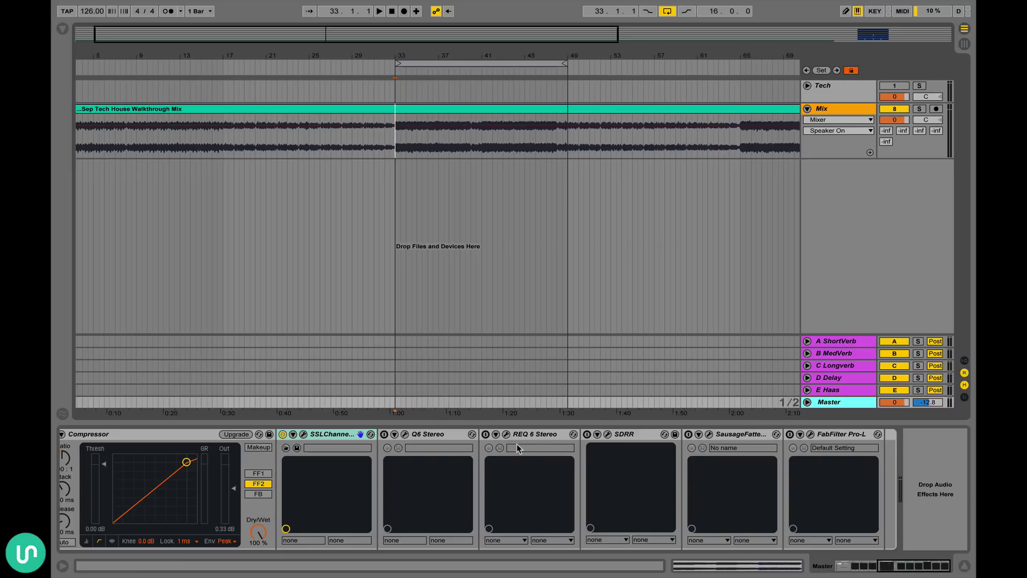
# Examine how SSLChannel, Q6 Stereo and REQ 6 Stereo follow the earlier devices in the Sep Master Chain rack
pyautogui.click(424, 433)
pyautogui.click(530, 434)
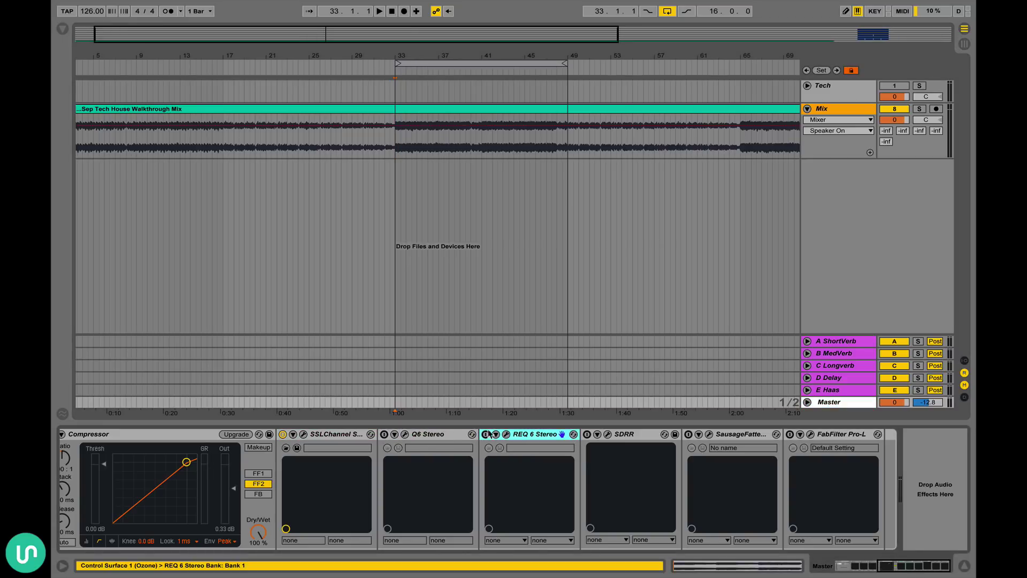
pyautogui.click(434, 431)
pyautogui.click(333, 429)
pyautogui.hscroll(-10, 333, 430)
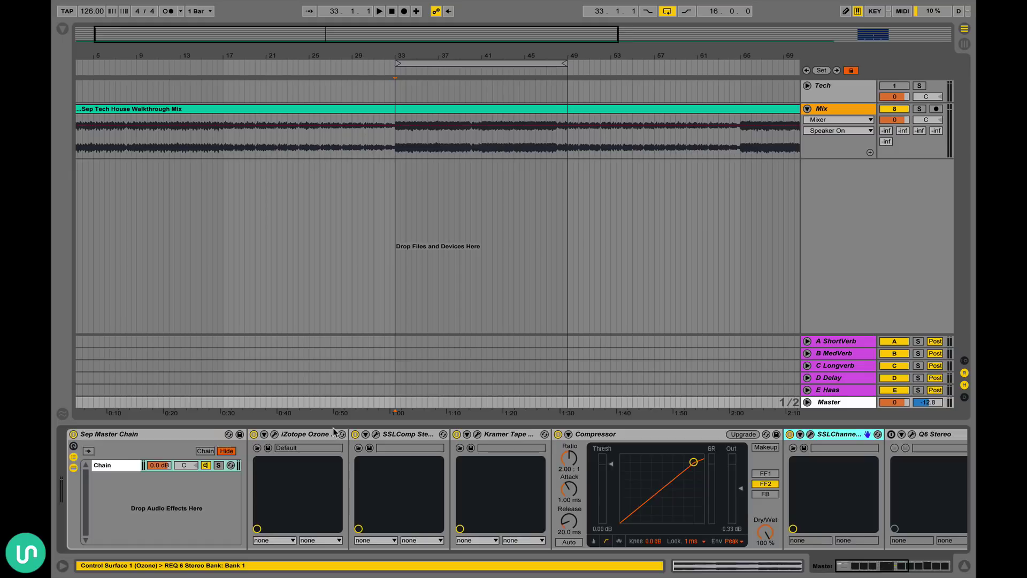
pyautogui.hscroll(10, 334, 430)
pyautogui.click(442, 435)
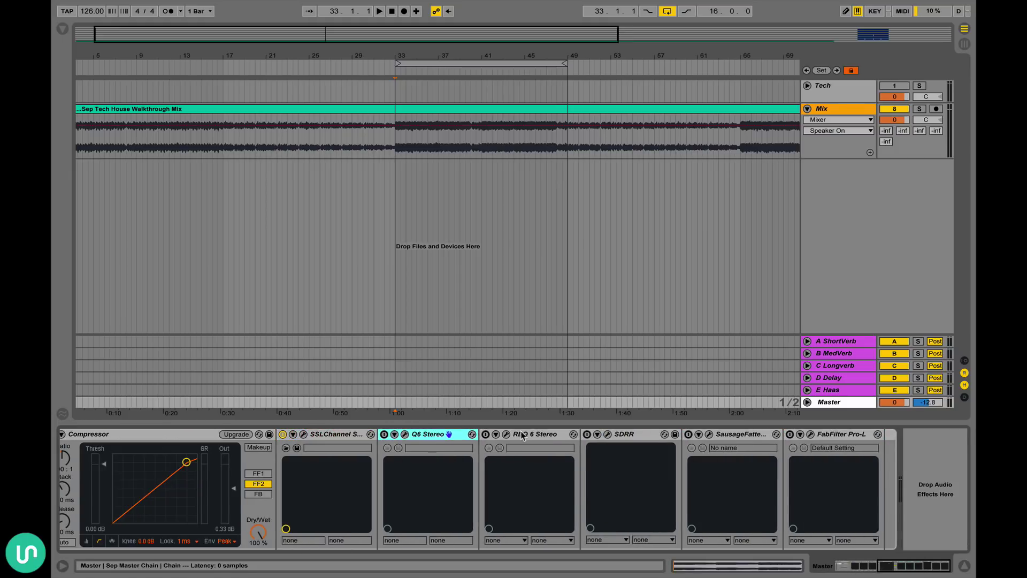
pyautogui.click(522, 434)
pyautogui.click(445, 435)
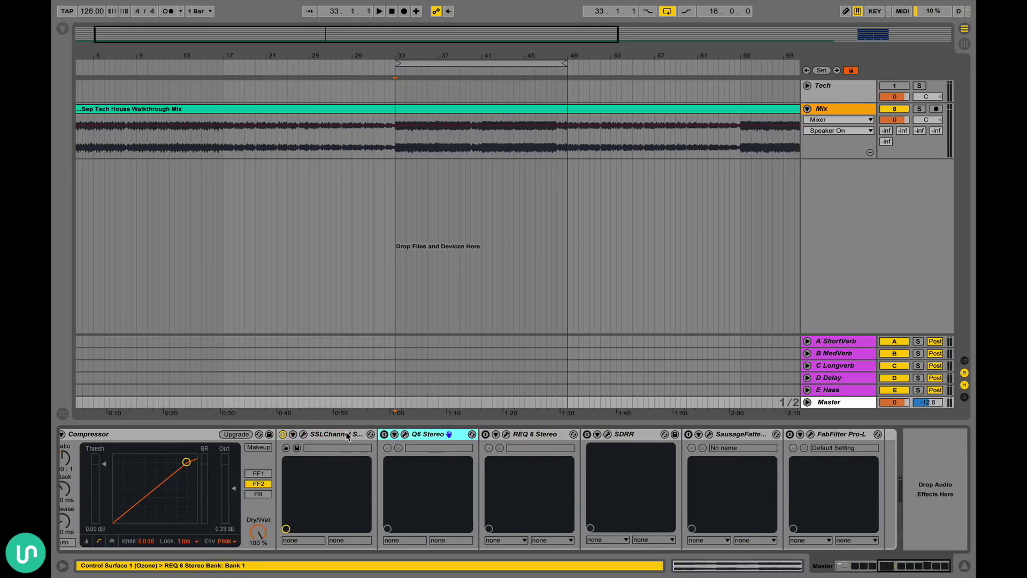
pyautogui.hscroll(-10, 347, 436)
pyautogui.hscroll(10, 347, 436)
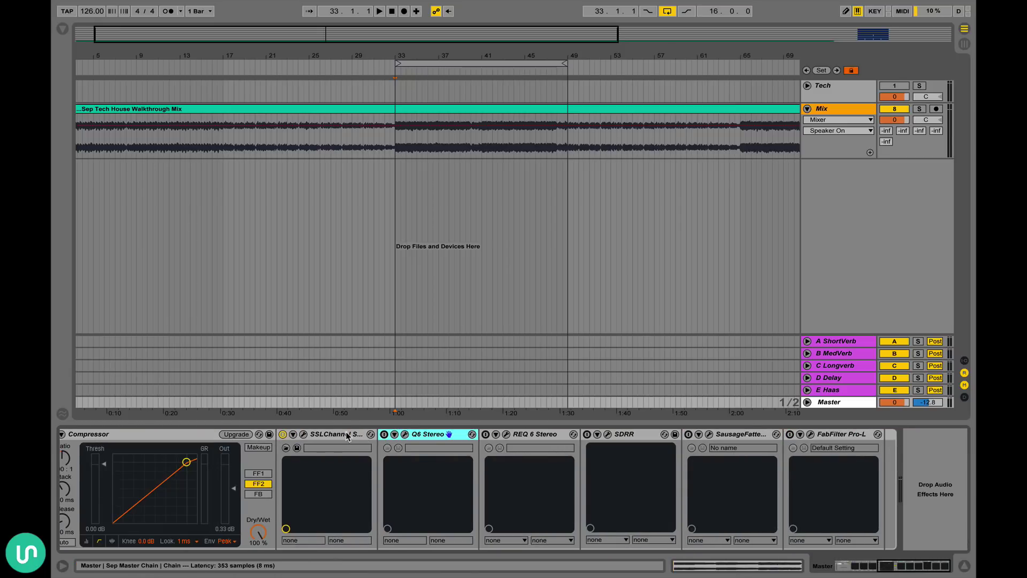
pyautogui.hscroll(-10, 346, 436)
pyautogui.hscroll(10, 347, 436)
# Reactivate the Q6 Stereo equalizer, open its interface and select band 1 to review the low-end cut
pyautogui.click(384, 434)
pyautogui.click(404, 434)
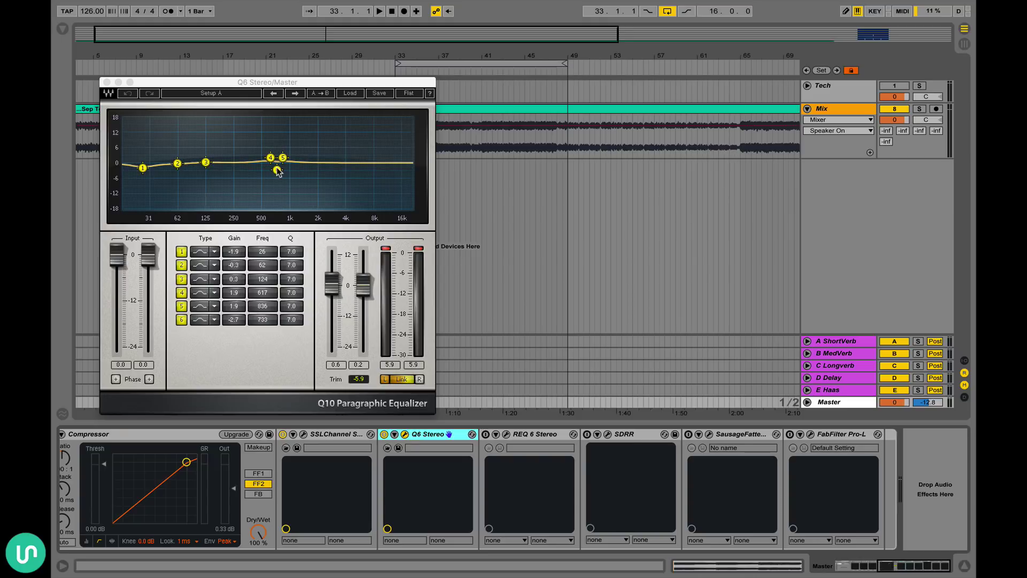
pyautogui.click(143, 168)
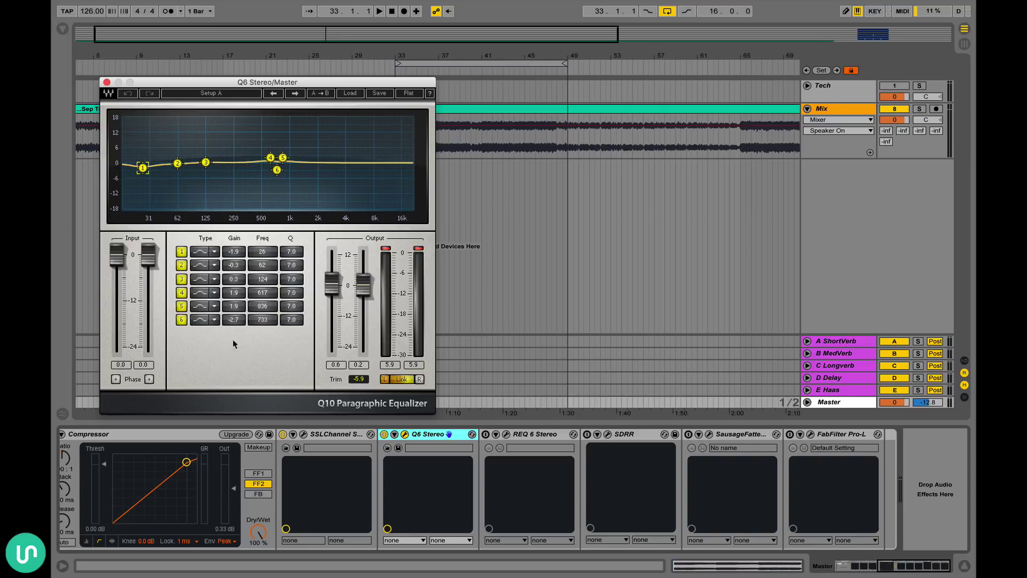
pyautogui.hscroll(-5, 252, 471)
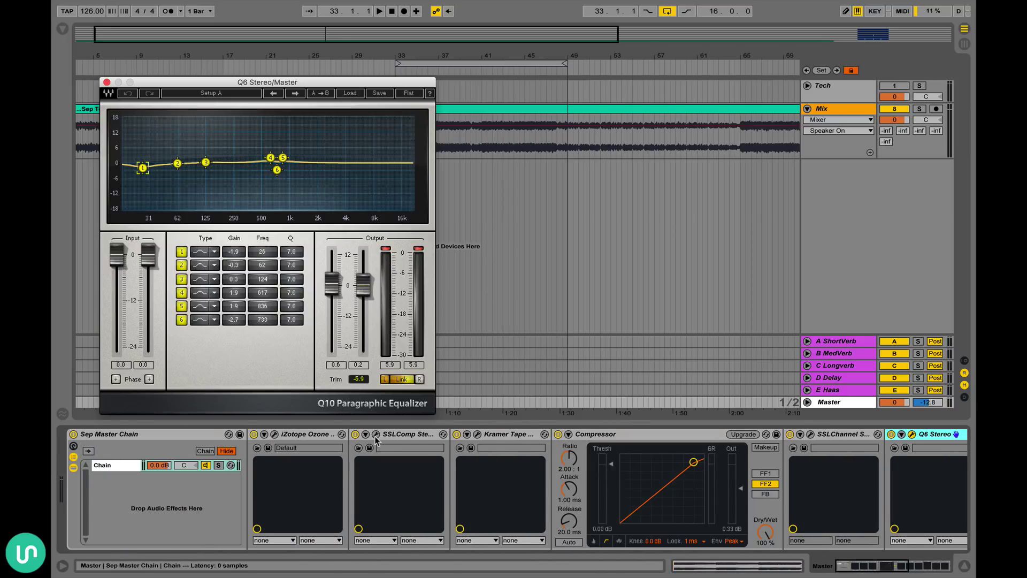
pyautogui.hscroll(5, 376, 440)
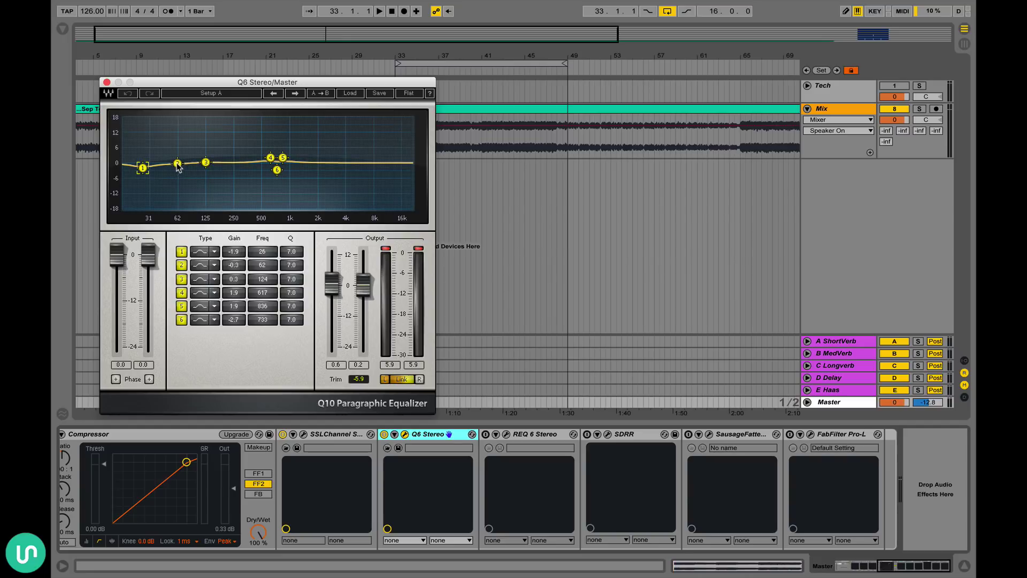
# Pull band 3 of the Q6 equalizer down to -18.0 in the graph and replace its gain with 1.3
pyautogui.moveTo(206, 163); pyautogui.dragTo(205, 208)
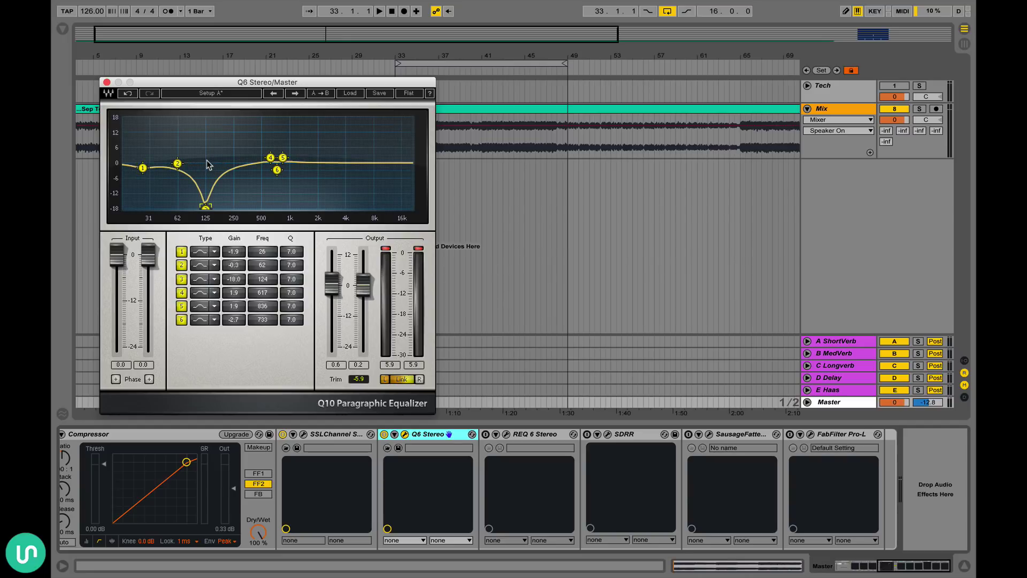
pyautogui.click(233, 278)
pyautogui.press('Return')
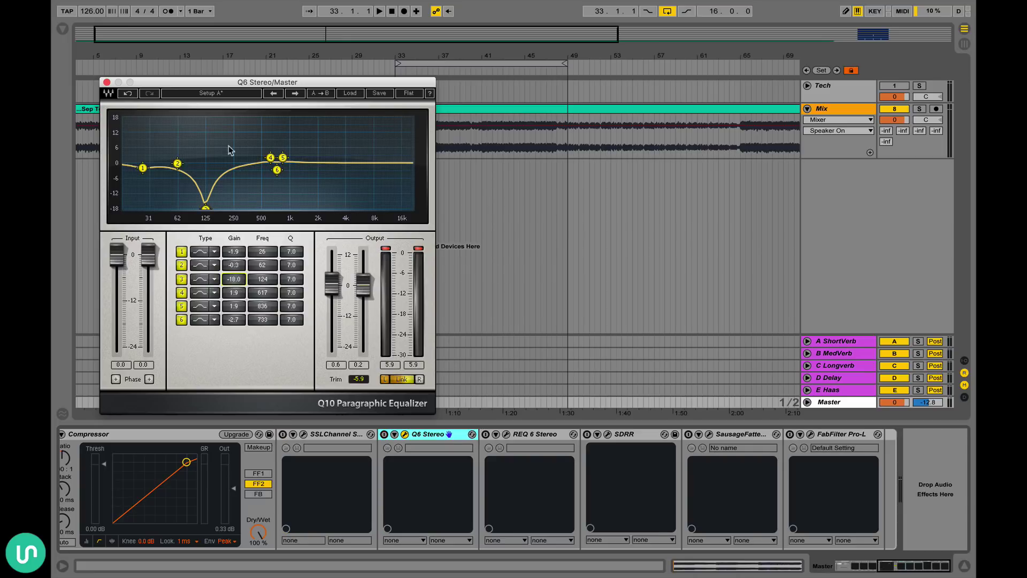
pyautogui.click(233, 278)
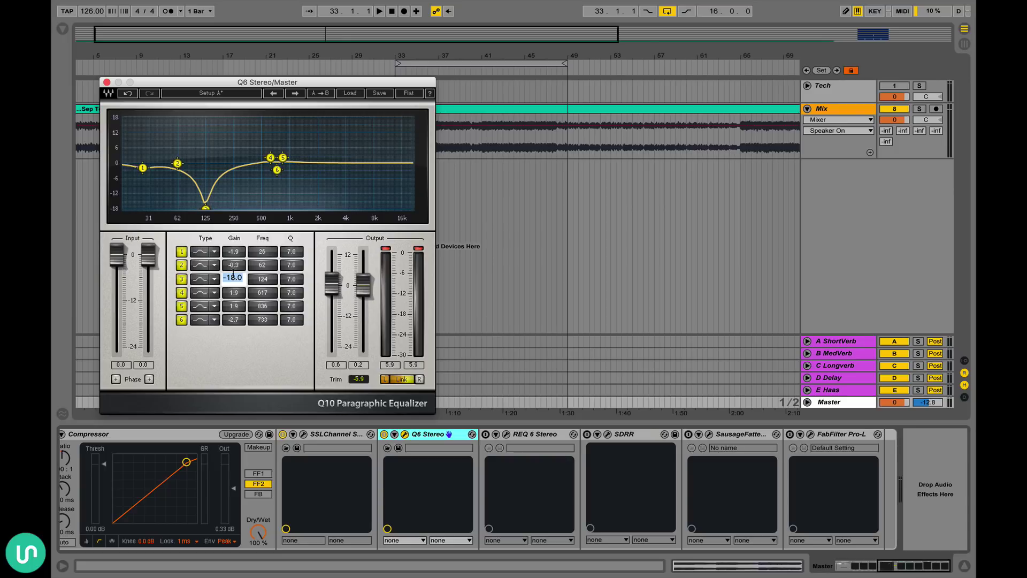
pyautogui.write('1.3')
pyautogui.press('Return')
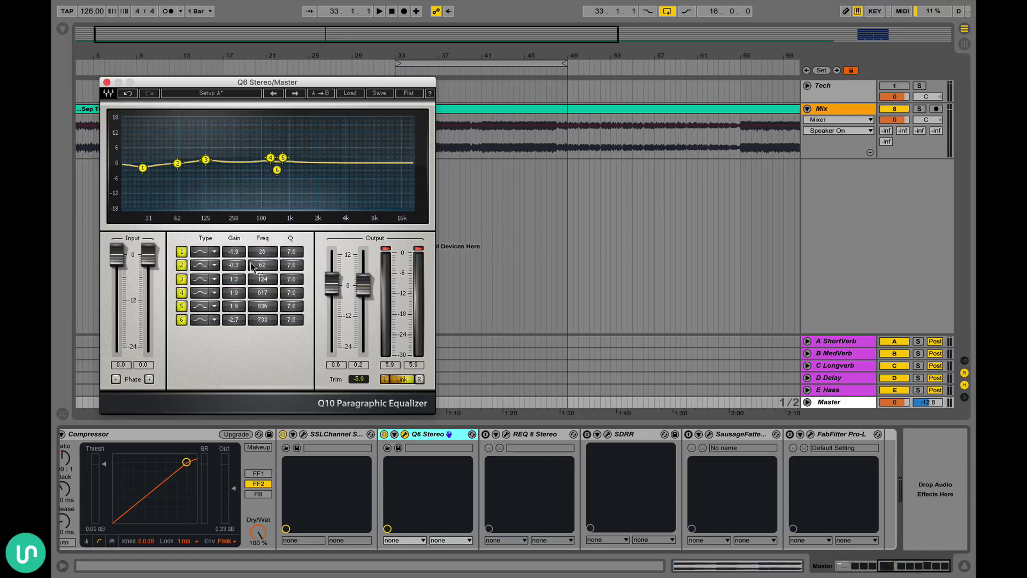
# Set the gain of the Q6 equalizer's band 3 to 0.3 and close its interface
pyautogui.click(233, 279)
pyautogui.write('0.3')
pyautogui.press('Return')
pyautogui.click(106, 82)
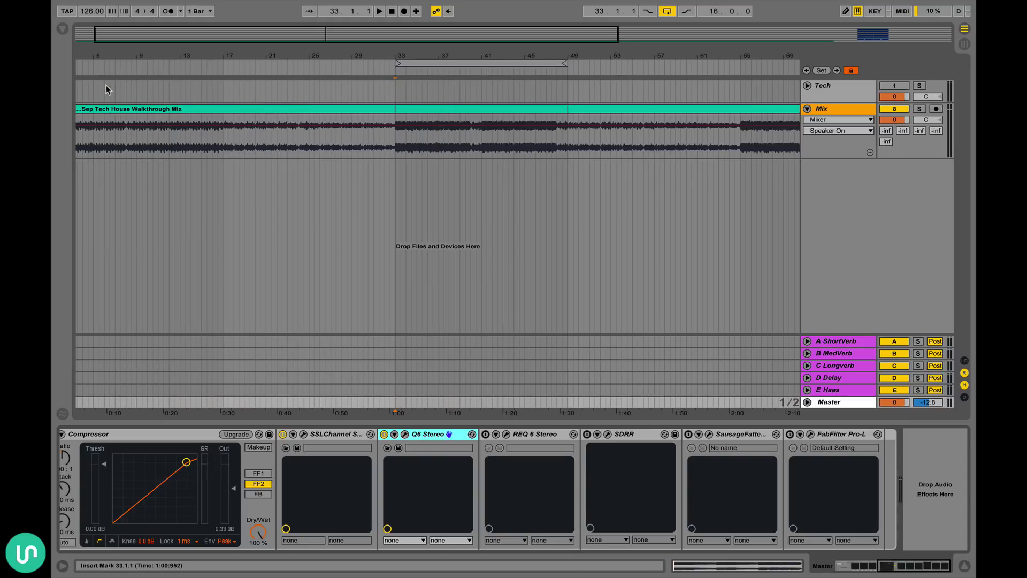
# Reactivate the REQ 6 Stereo device, review its EQ curve and band settings, and close its interface
pyautogui.click(486, 434)
pyautogui.click(507, 433)
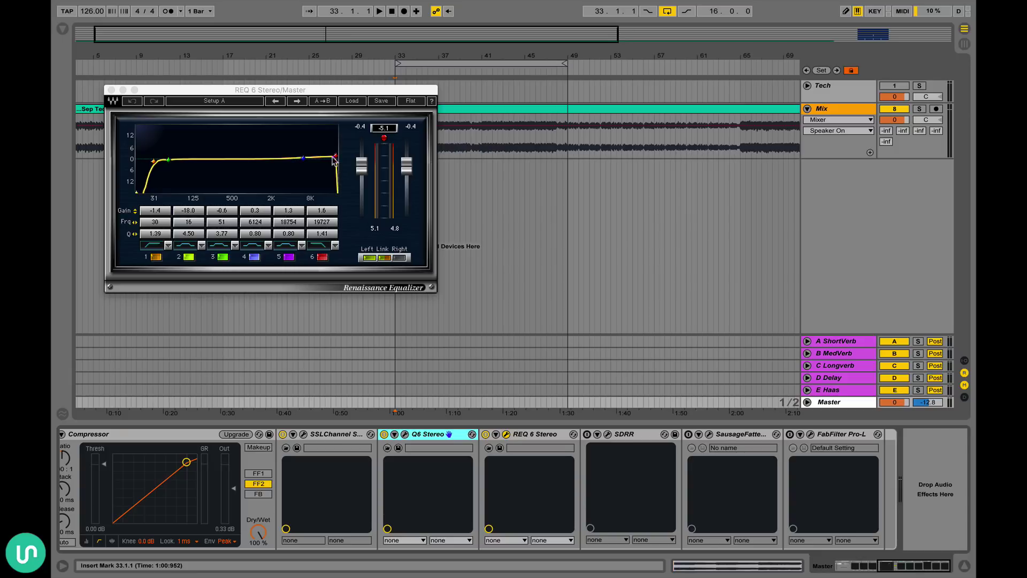
pyautogui.click(111, 90)
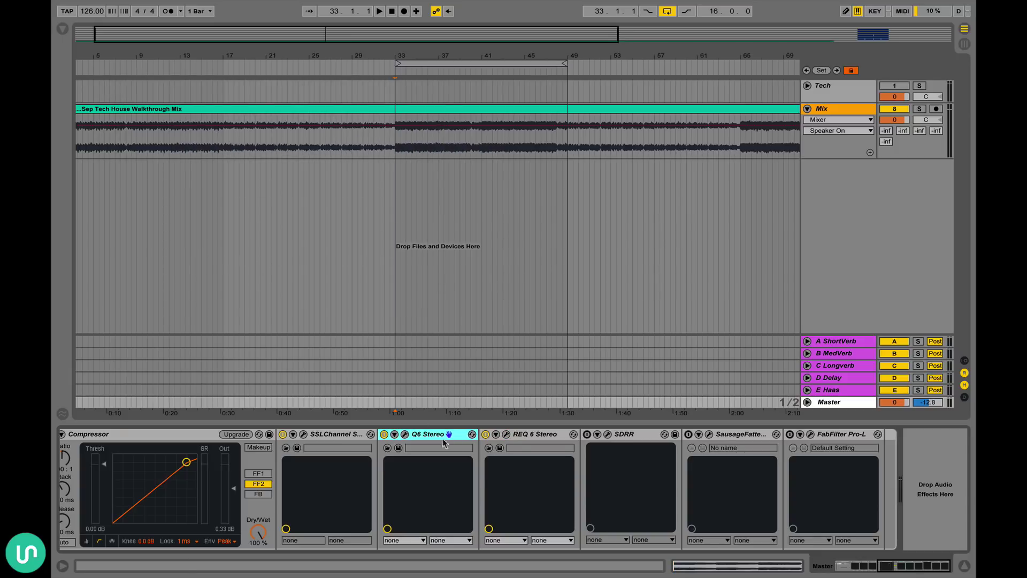
# Reactivate the SDRR saturation device, review its MASTER 70s master preset, and close its interface
pyautogui.click(587, 434)
pyautogui.click(607, 434)
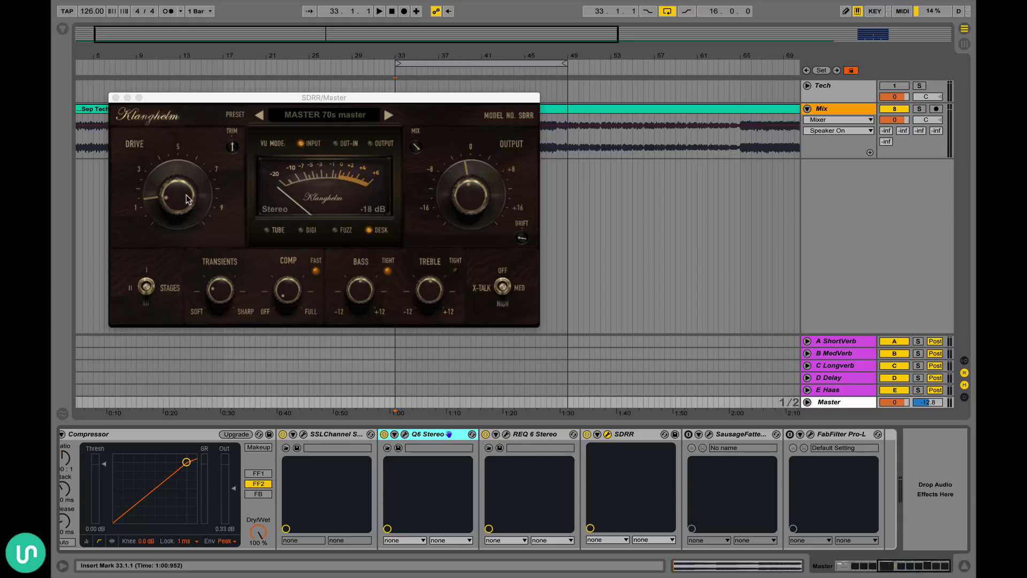
pyautogui.click(116, 97)
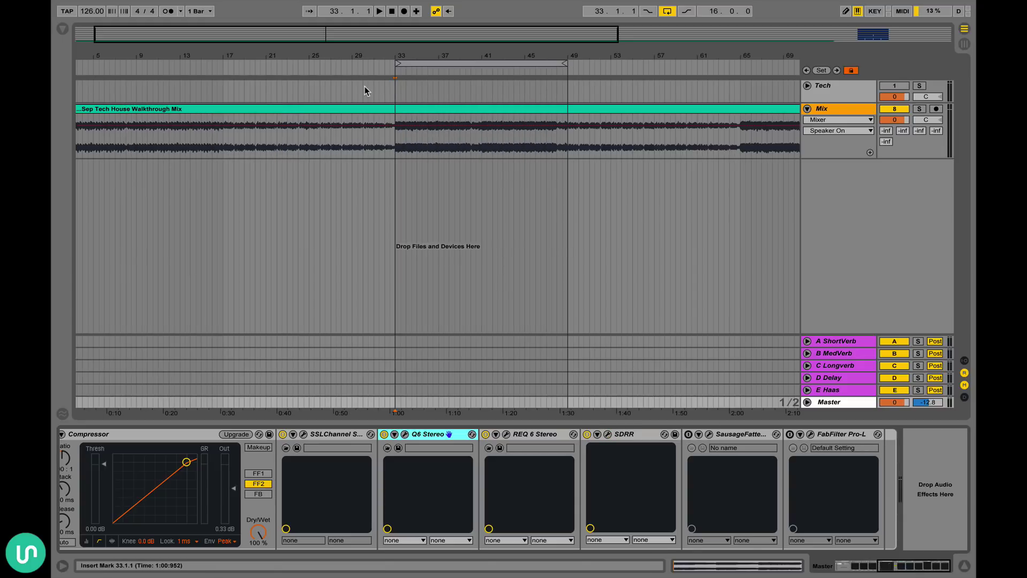
# Place the insert marker at 33.1.1 on the Mix track, return to the Master devices and play from there
pyautogui.click(395, 139)
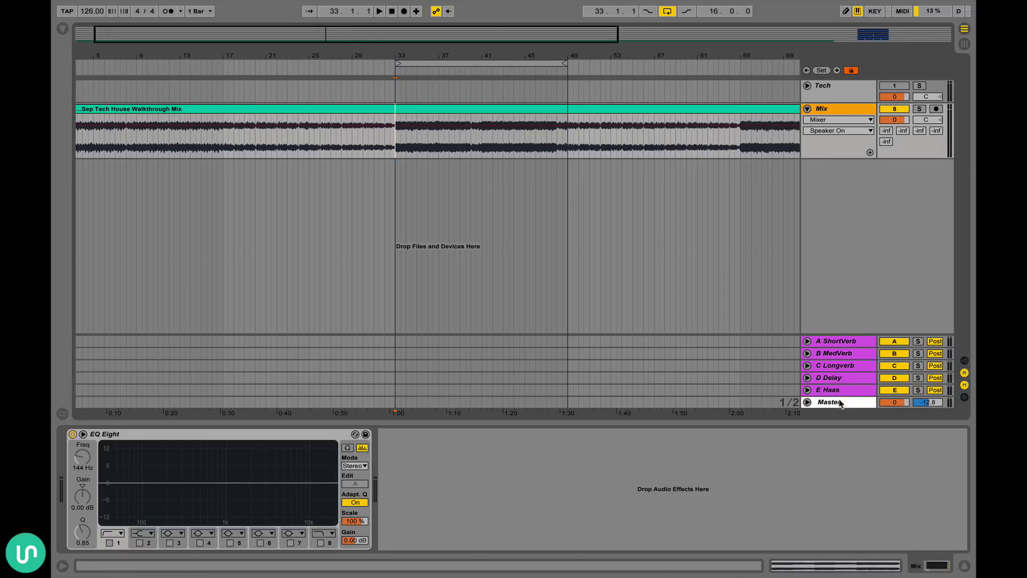
pyautogui.click(822, 404)
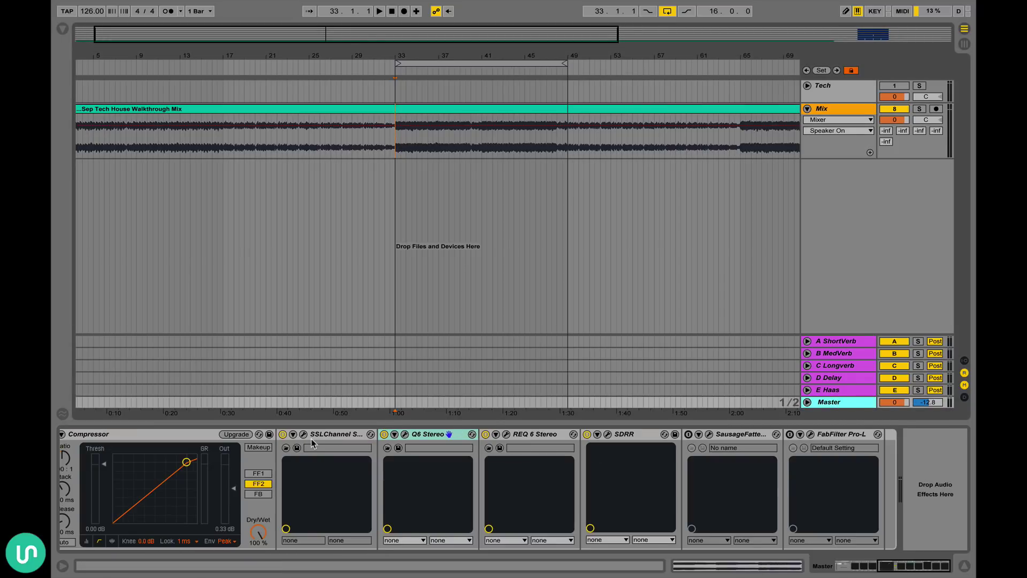
pyautogui.hscroll(-3, 312, 443)
pyautogui.hscroll(2, 311, 443)
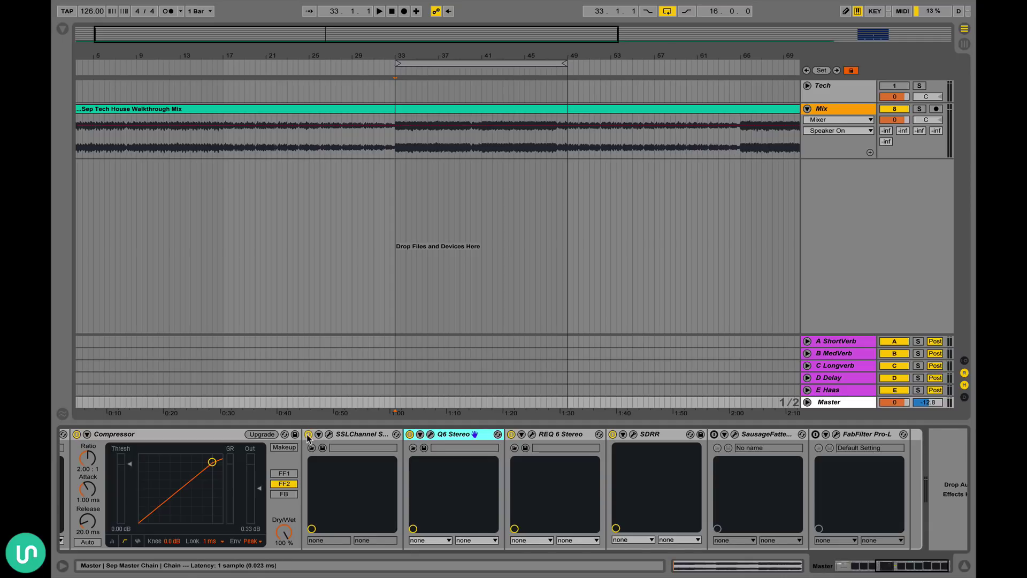
pyautogui.press('space')
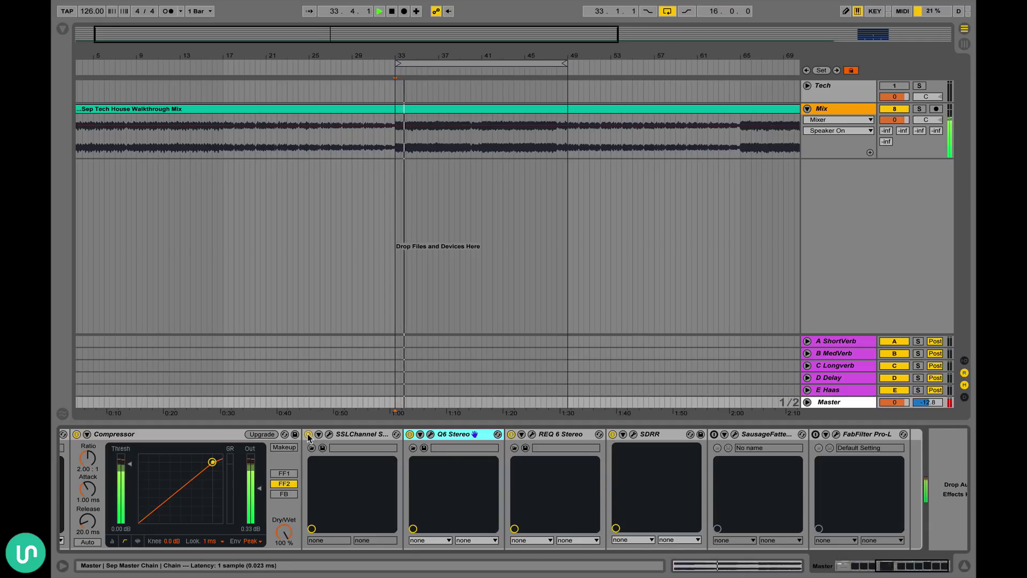
# Bypass SSLChannel, REQ 6 Stereo, Q6 Stereo and SDRR for a before-and-after comparison
pyautogui.click(309, 435)
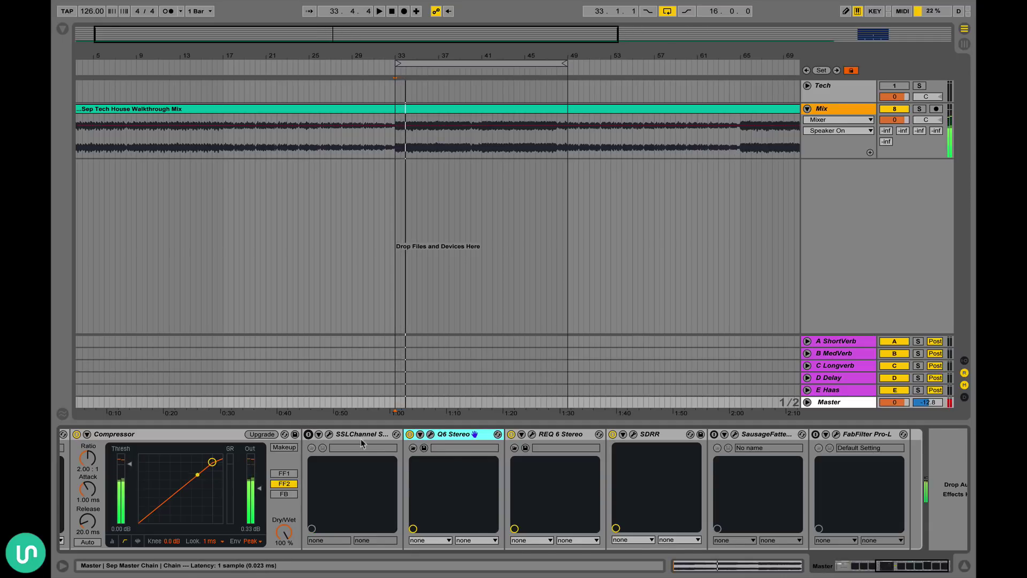
pyautogui.click(511, 434)
pyautogui.click(409, 434)
pyautogui.click(612, 434)
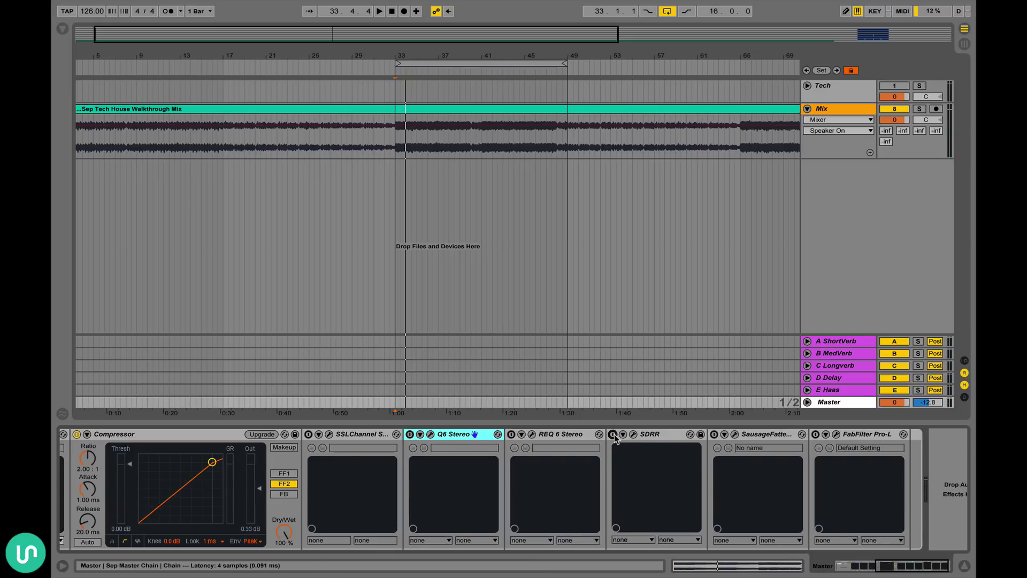
# Play the mix, undo the bypasses of SSLChannel, Q6 Stereo, REQ 6 Stereo and SDRR one after another, and stop playback
pyautogui.press('space')
pyautogui.hotkey('ctrl', 'z')
pyautogui.hotkey('ctrl', 'z')
pyautogui.hotkey('ctrl', 'z')
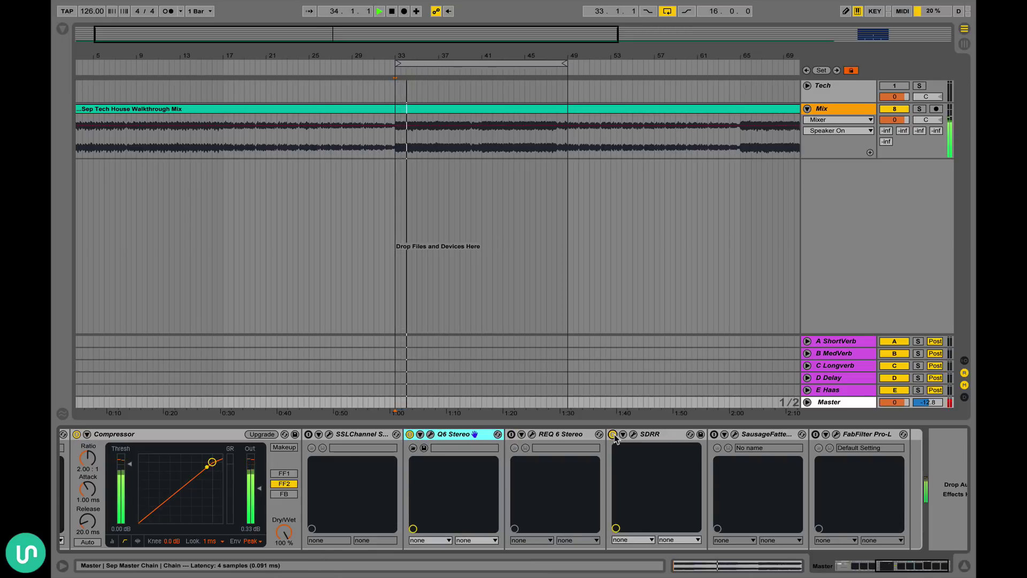
pyautogui.hotkey('ctrl', 'z')
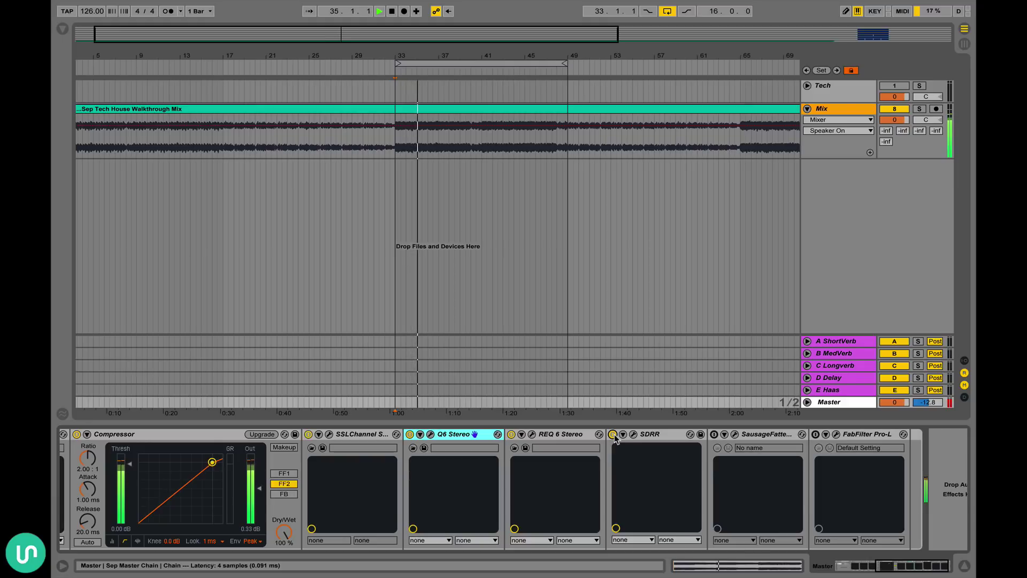
pyautogui.press('space')
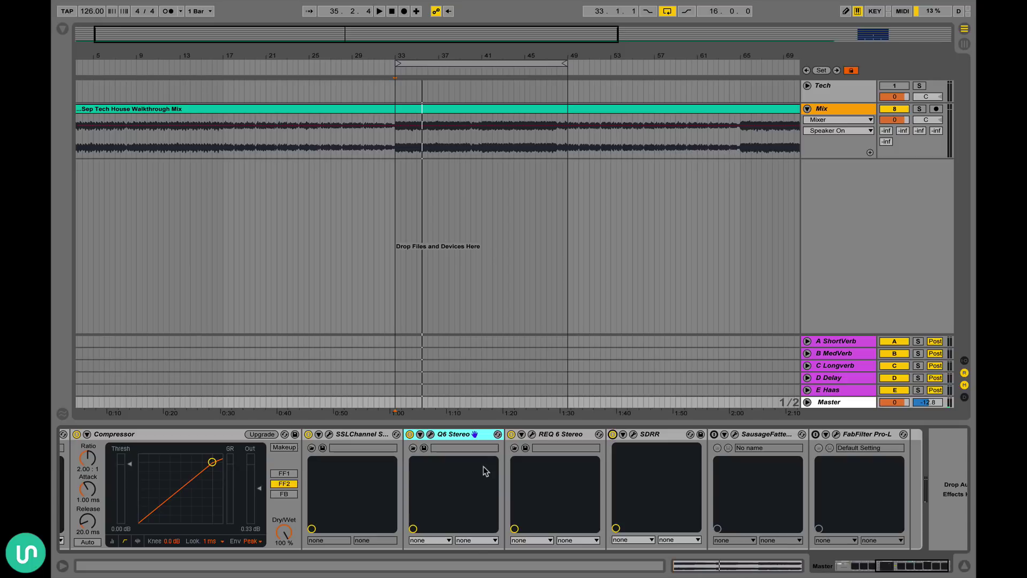
# Go through the SSLChannel, Q6 Stereo, REQ 6 Stereo and SDRR devices, selecting each in turn
pyautogui.hscroll(1, 483, 467)
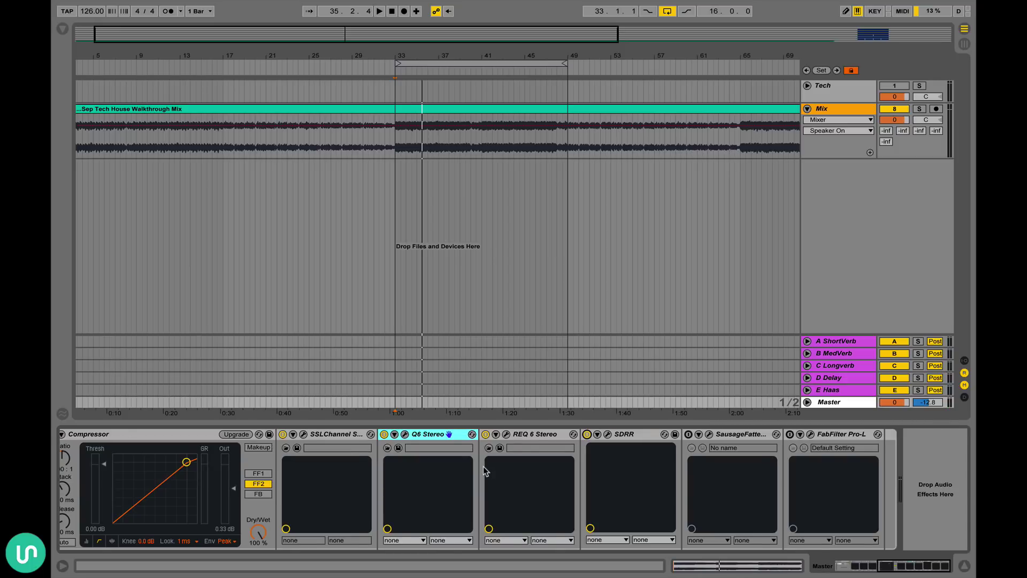
pyautogui.click(357, 437)
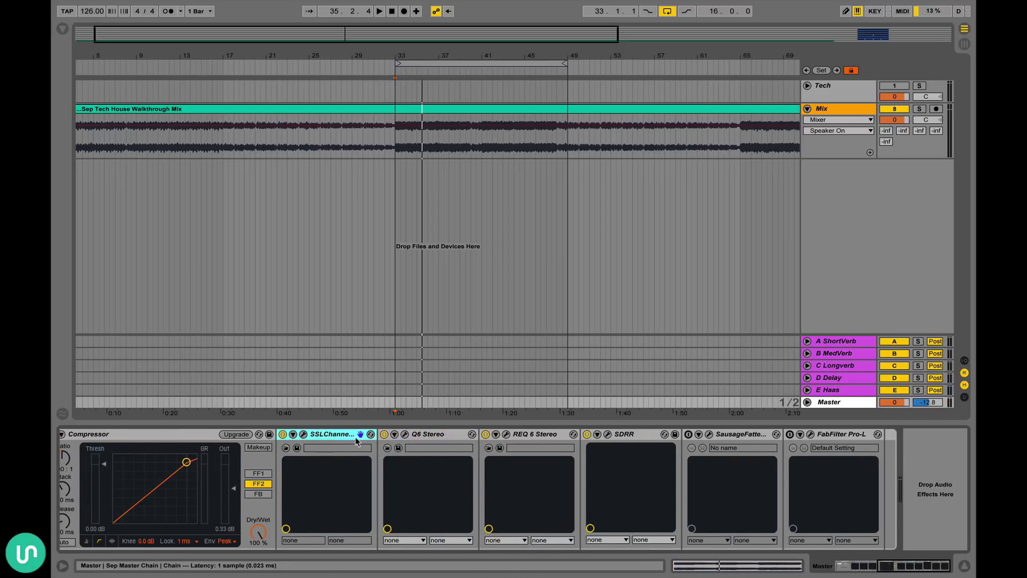
pyautogui.click(428, 438)
pyautogui.click(534, 439)
pyautogui.click(625, 438)
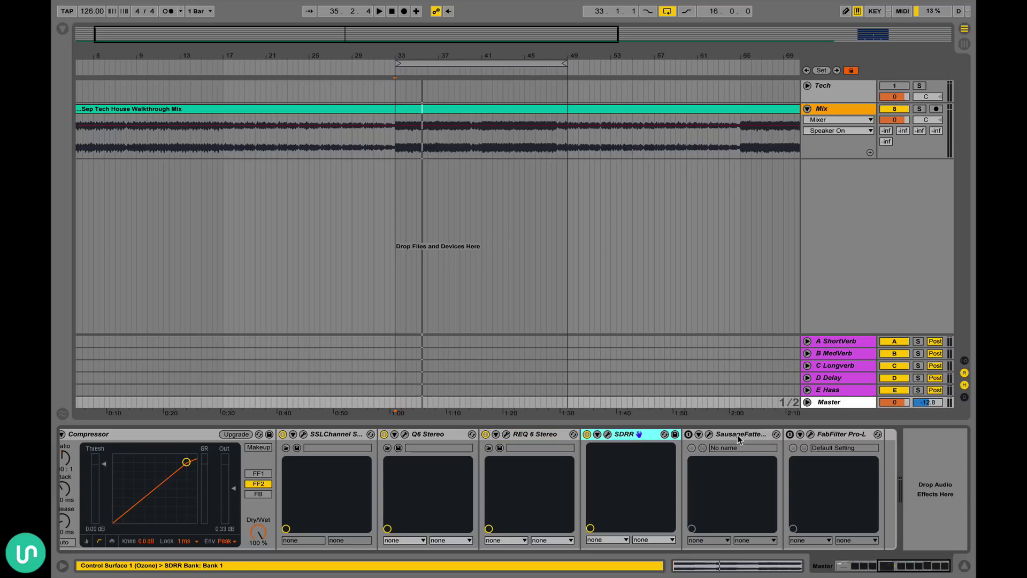
# Reactivate the SausageFattener device, review its Fatness, Color and Gain controls, and close its interface
pyautogui.click(689, 434)
pyautogui.click(688, 434)
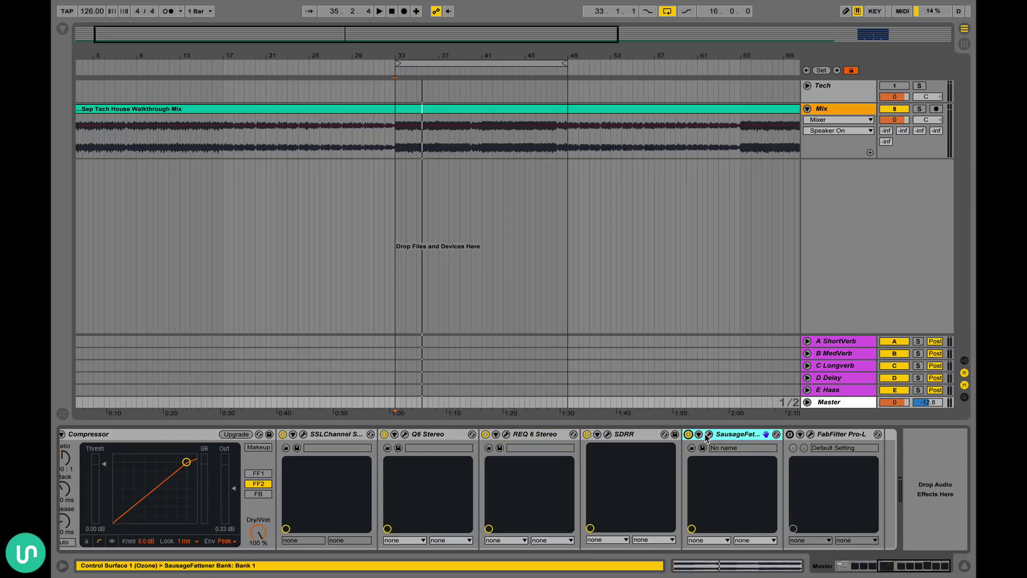
pyautogui.click(707, 434)
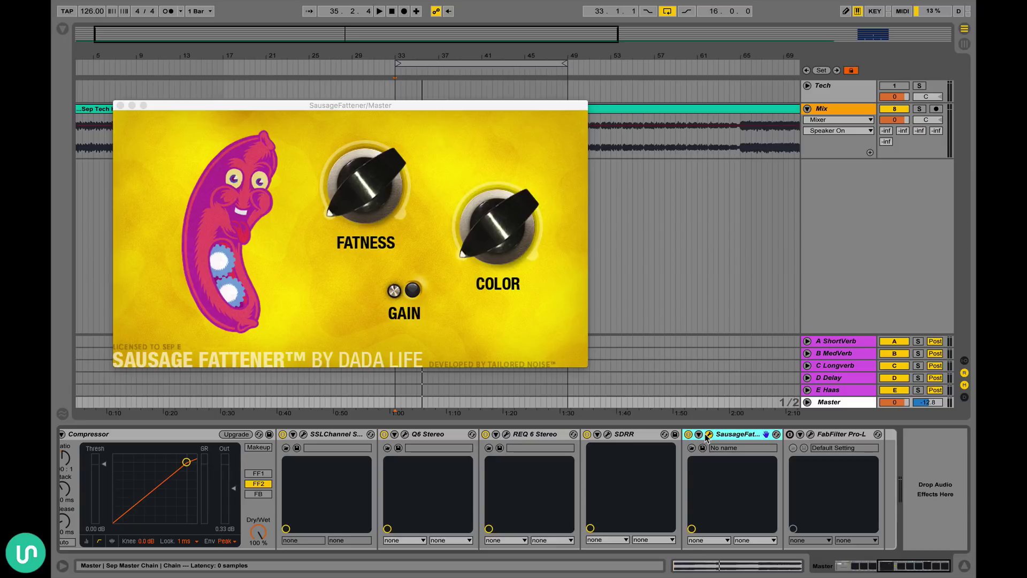
pyautogui.click(707, 434)
pyautogui.click(707, 434)
pyautogui.click(361, 205)
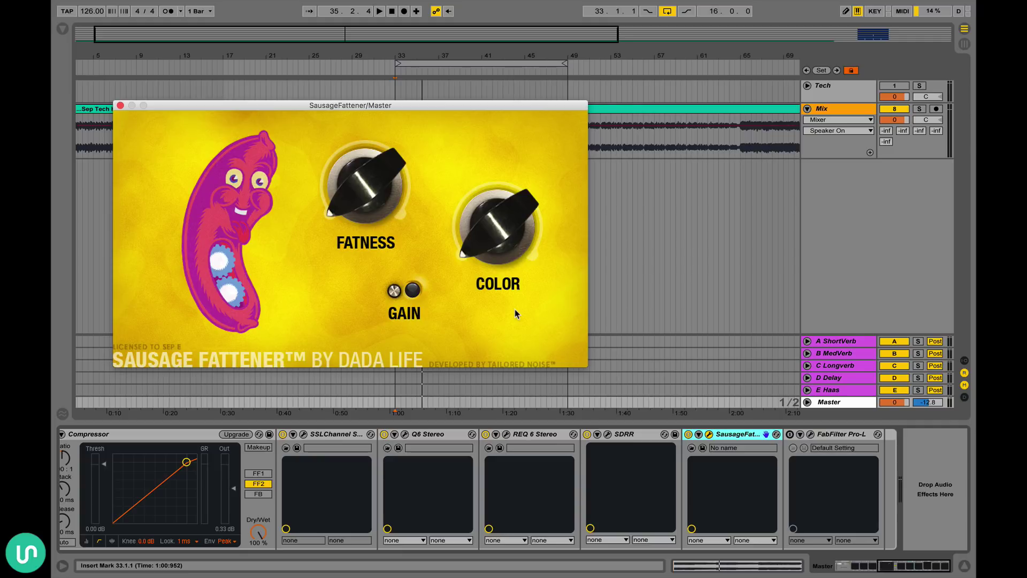
pyautogui.click(120, 105)
pyautogui.click(709, 434)
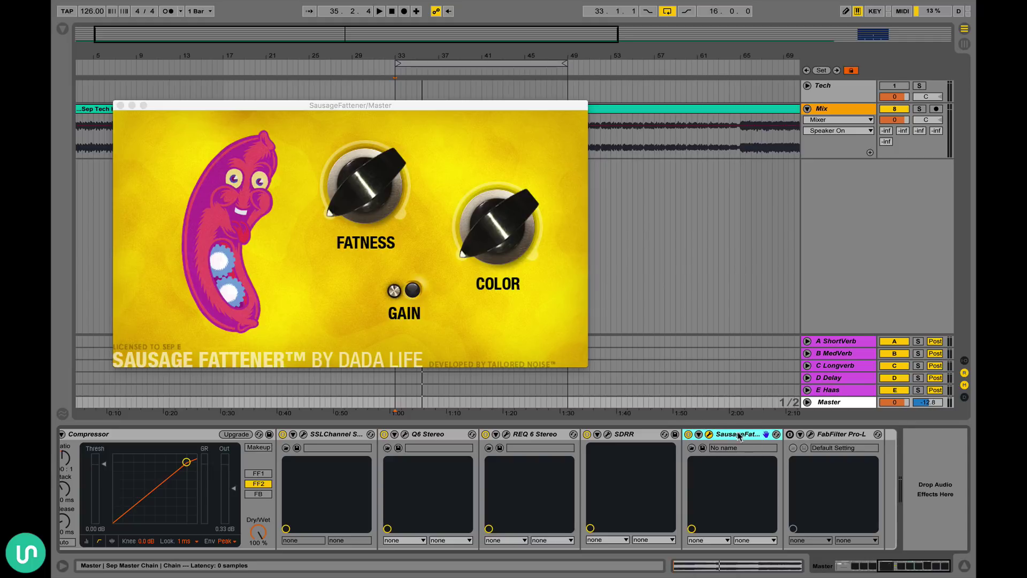
pyautogui.click(120, 105)
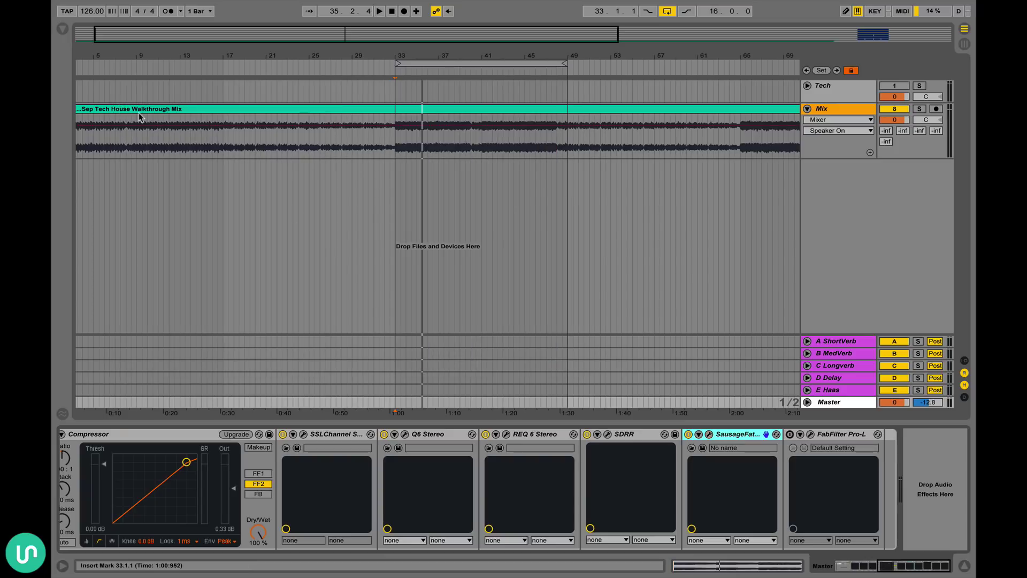
# Compare the mix during playback with SausageFattener bypassed and reactivated, and stop playback
pyautogui.click(688, 434)
pyautogui.press('space')
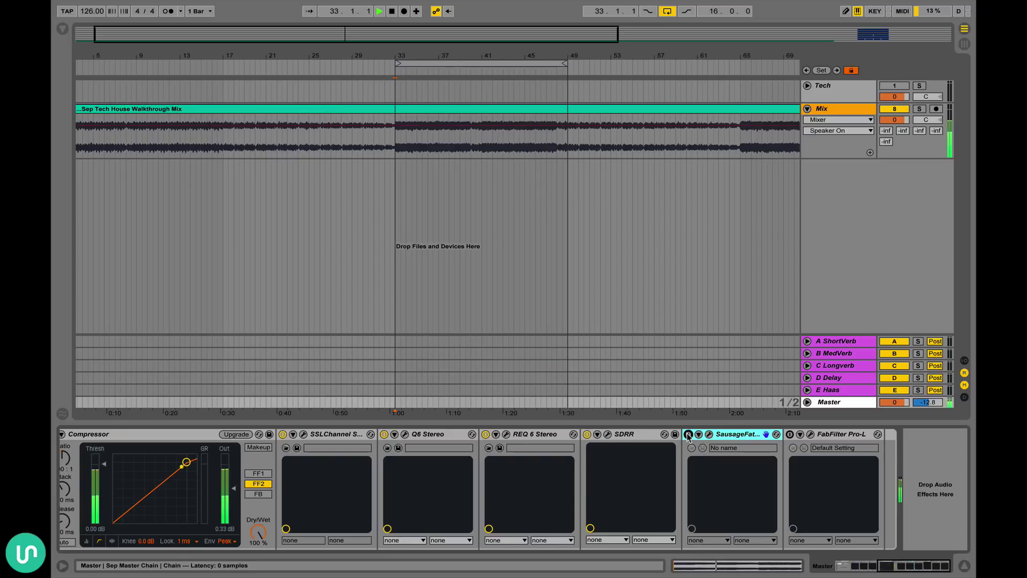
pyautogui.click(688, 435)
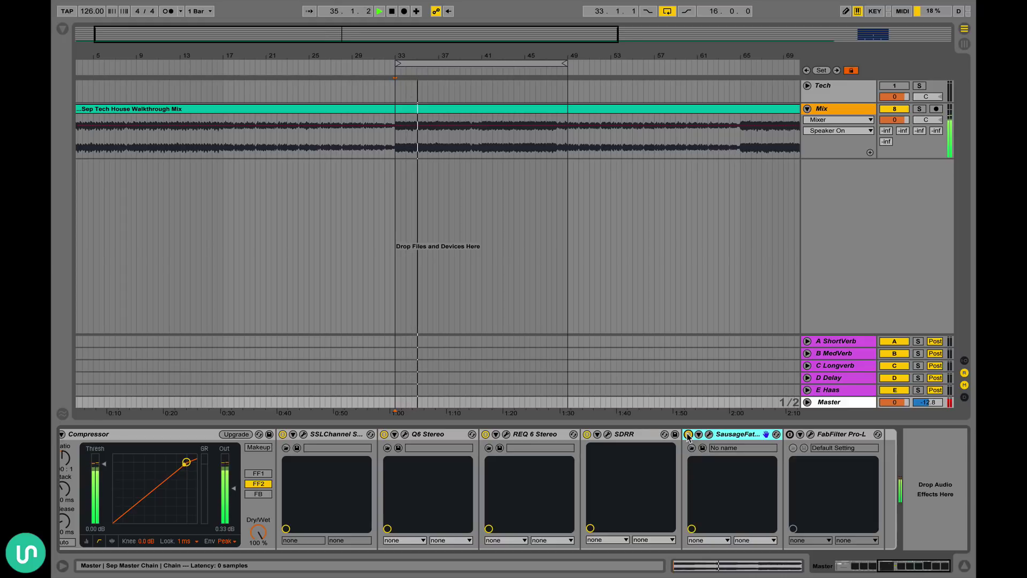
pyautogui.press('space')
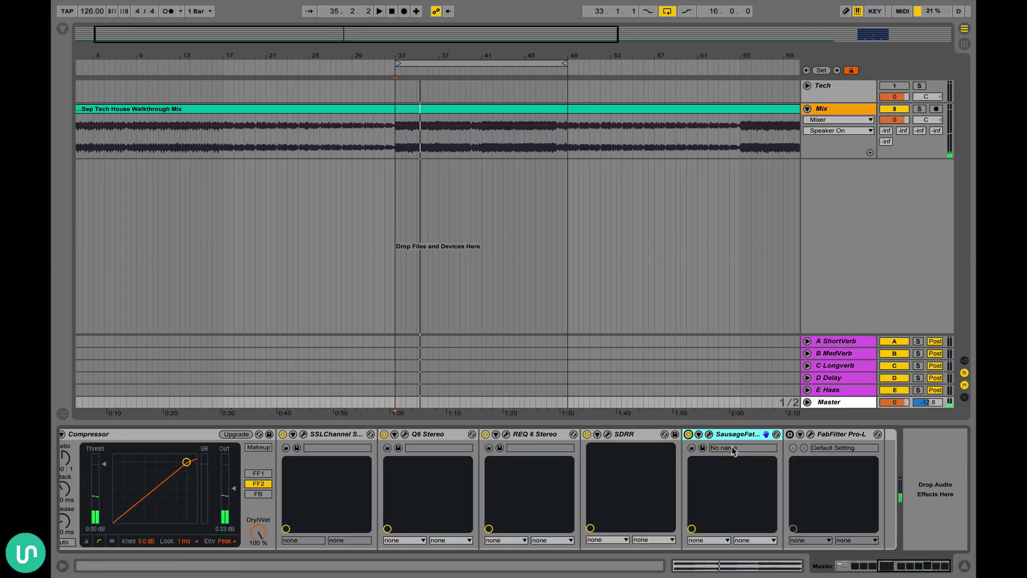
# Reactivate the FabFilter Pro-L limiter, open its interface and review its gain setting
pyautogui.click(789, 433)
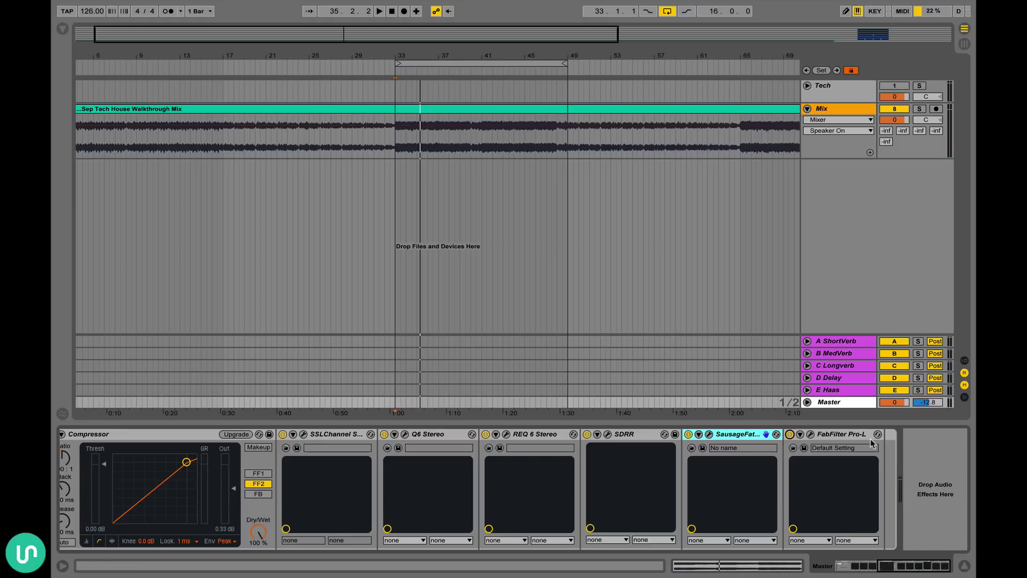
pyautogui.click(851, 437)
pyautogui.click(809, 435)
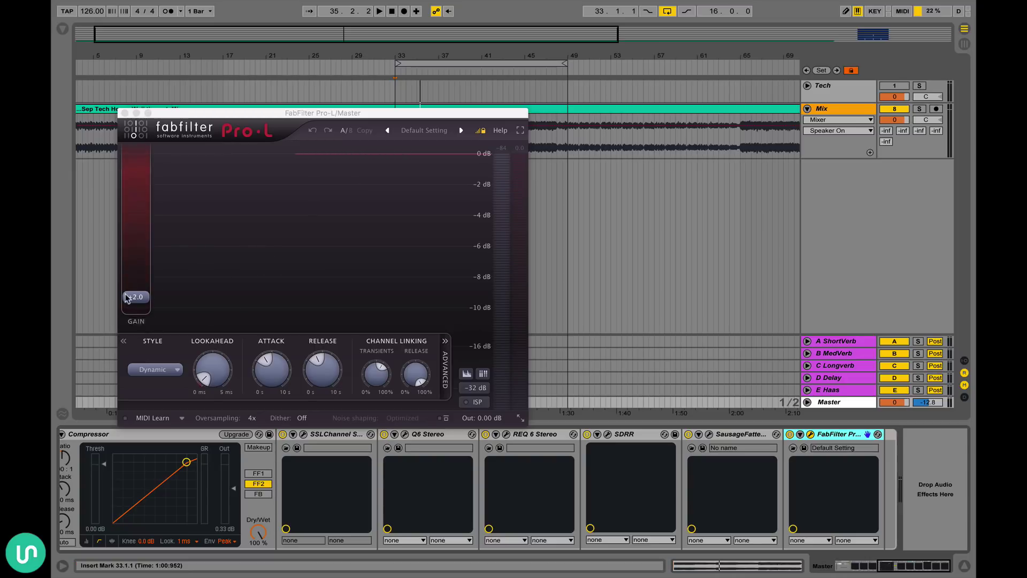
pyautogui.moveTo(142, 303)
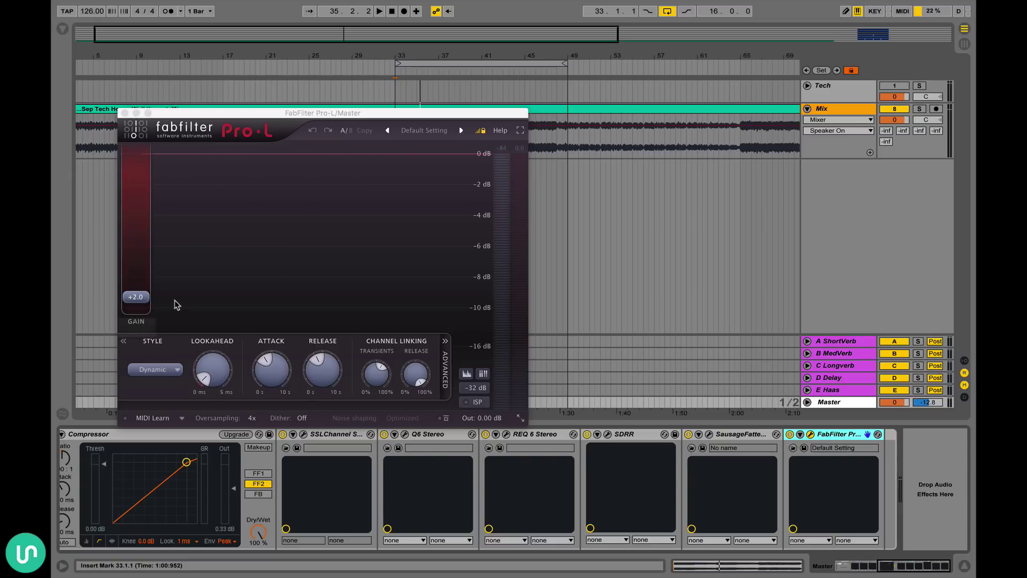
# Review the Pro-L style and oversampling options, keeping Dynamic and 4x, and close its interface
pyautogui.click(171, 370)
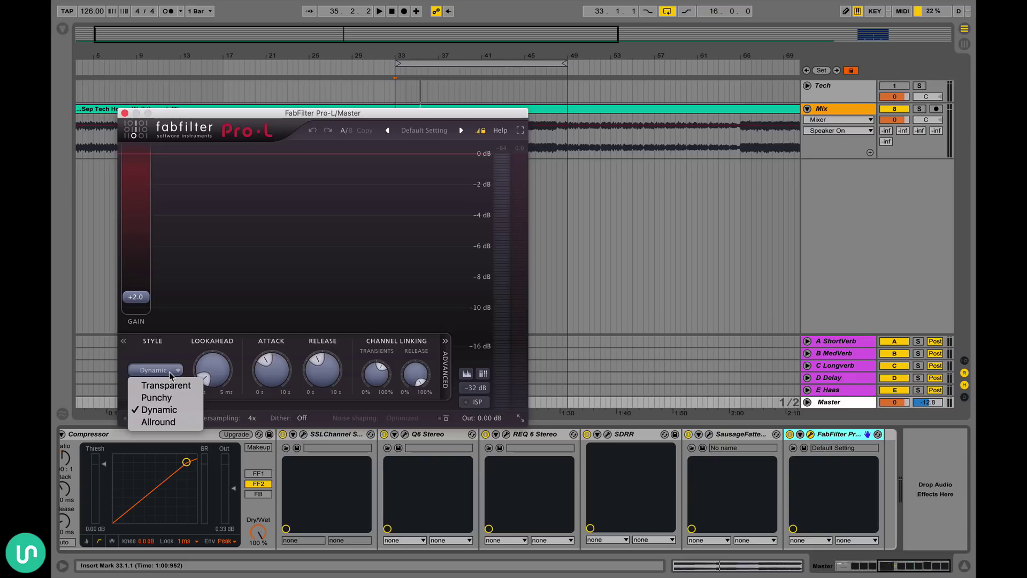
pyautogui.click(160, 409)
pyautogui.click(252, 418)
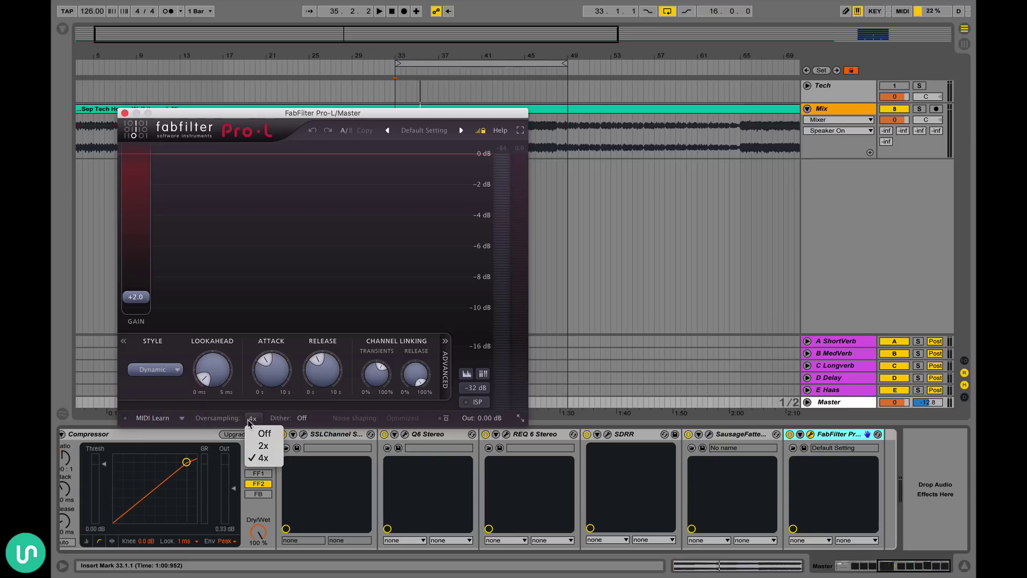
pyautogui.click(266, 463)
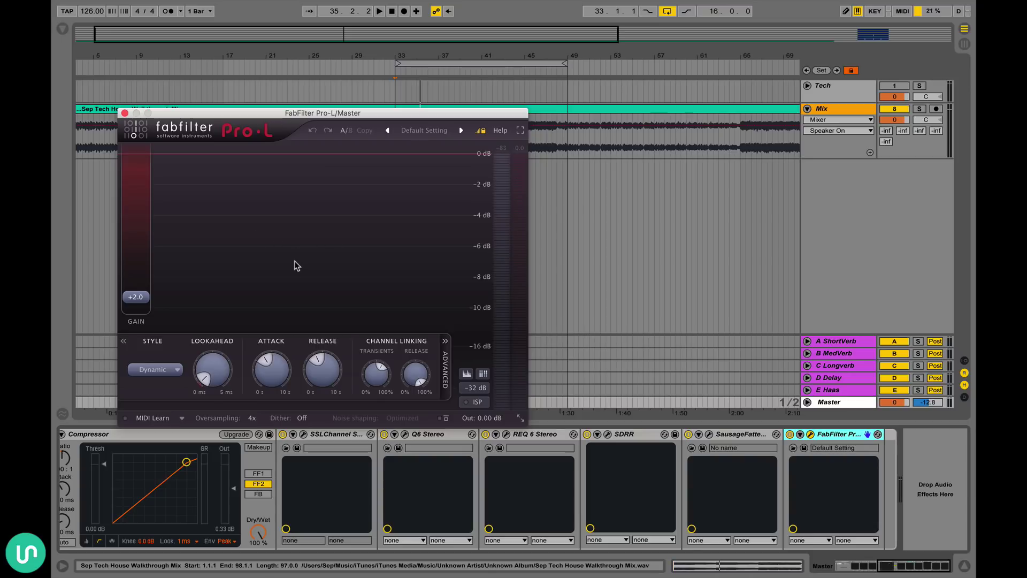
pyautogui.click(125, 113)
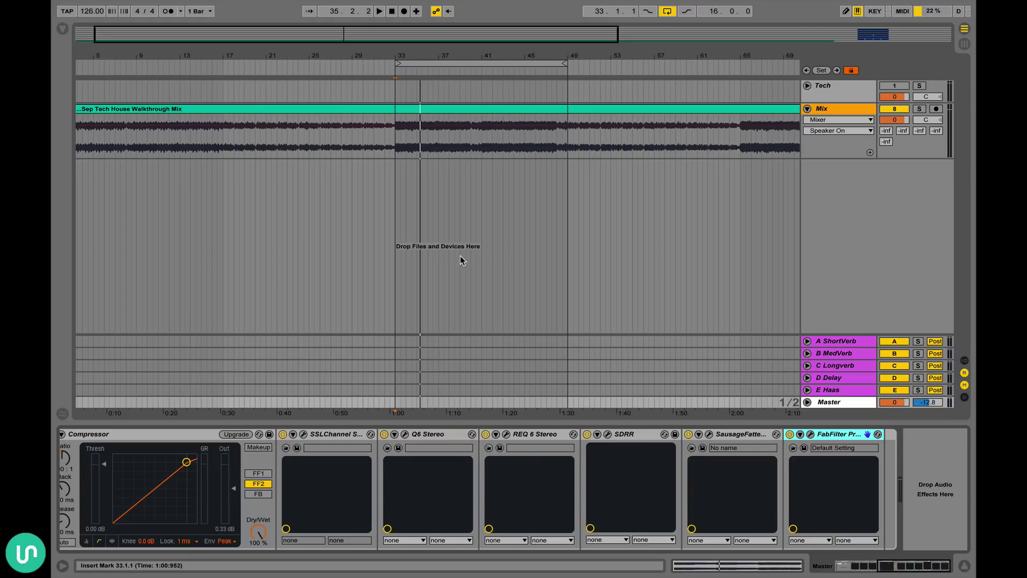
# Set the insert marker at 33.1.1 on the Mix track, show the Master devices again and start playback
pyautogui.click(395, 121)
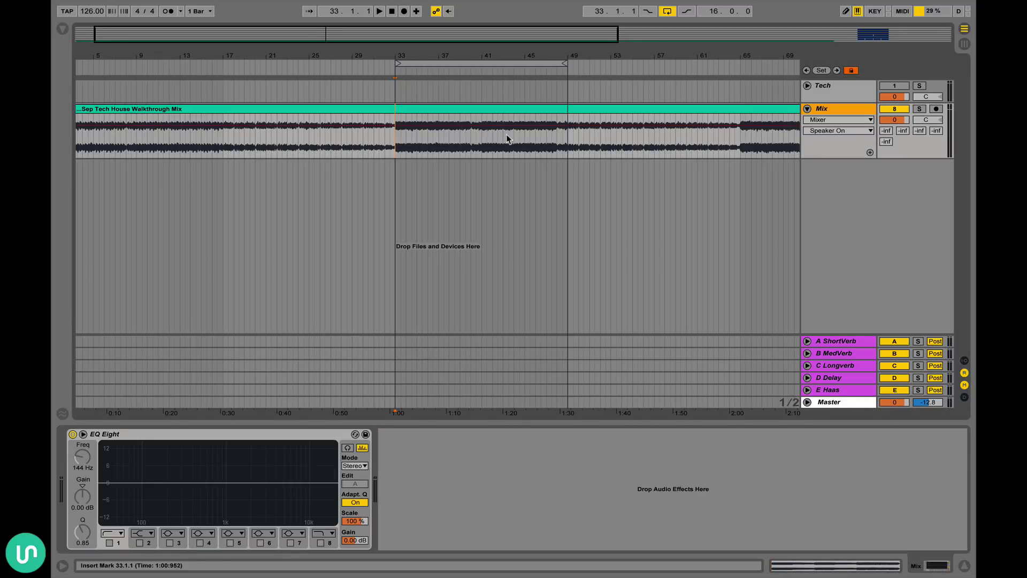
pyautogui.click(439, 143)
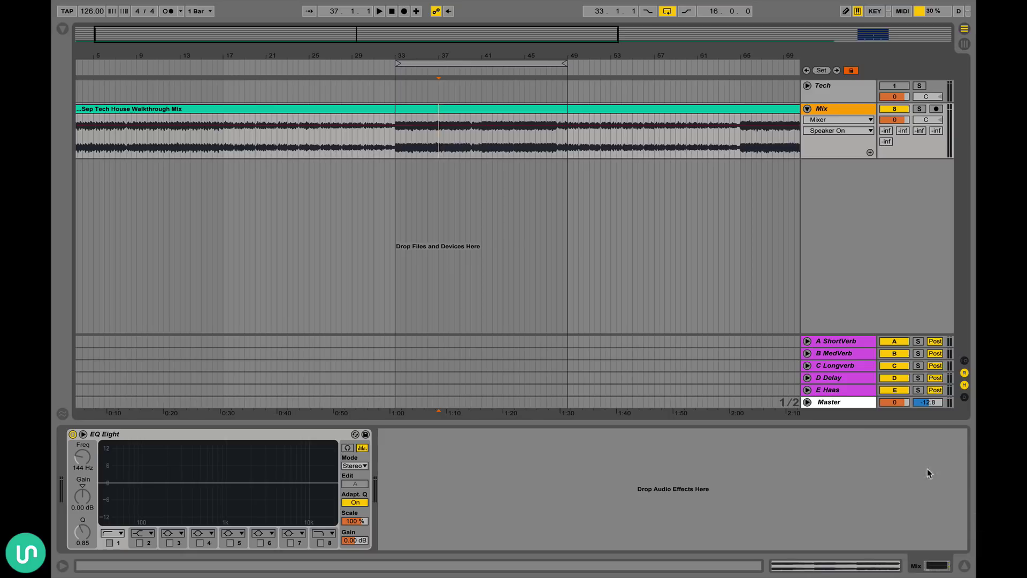
pyautogui.click(835, 402)
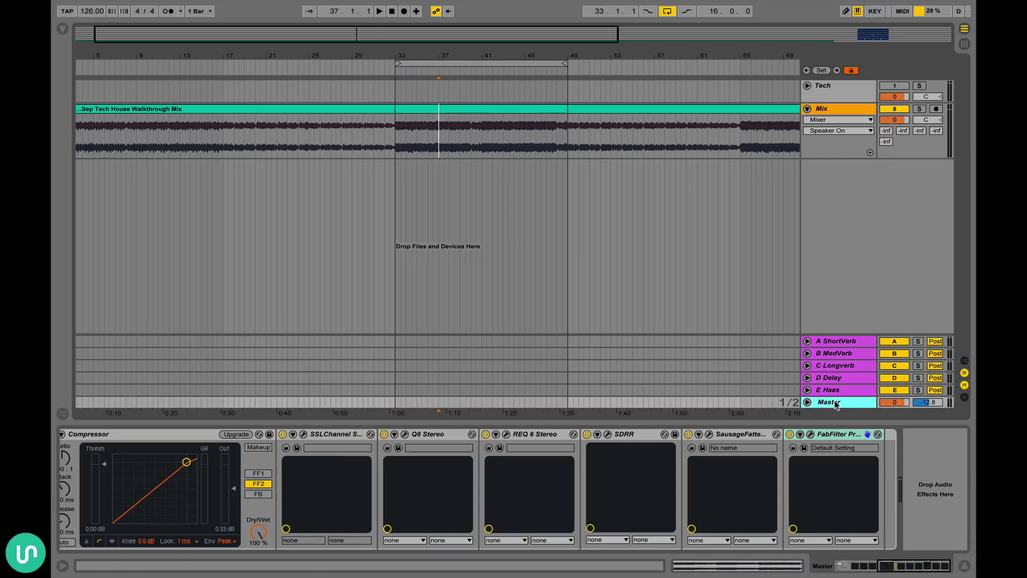
pyautogui.click(393, 133)
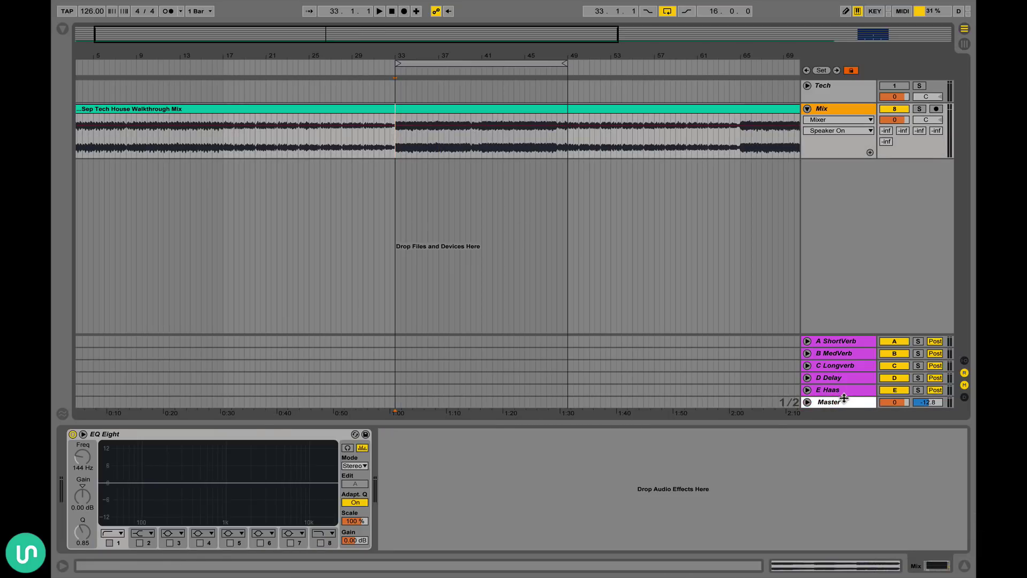
pyautogui.click(844, 398)
pyautogui.press('space')
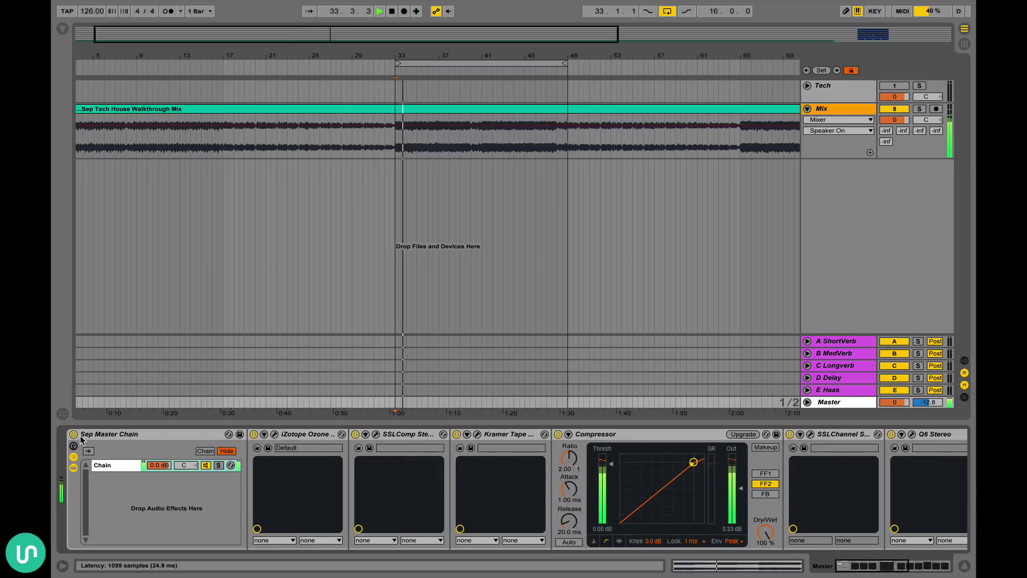
# Bypass and reactivate the whole Sep Master Chain rack during playback to compare the sound, and stop playback
pyautogui.click(74, 434)
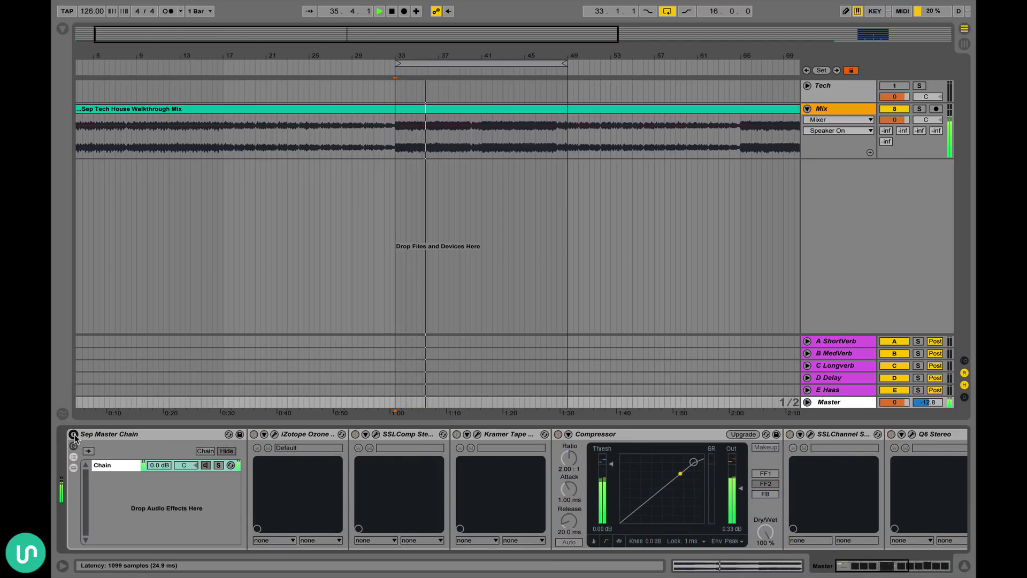
pyautogui.click(73, 435)
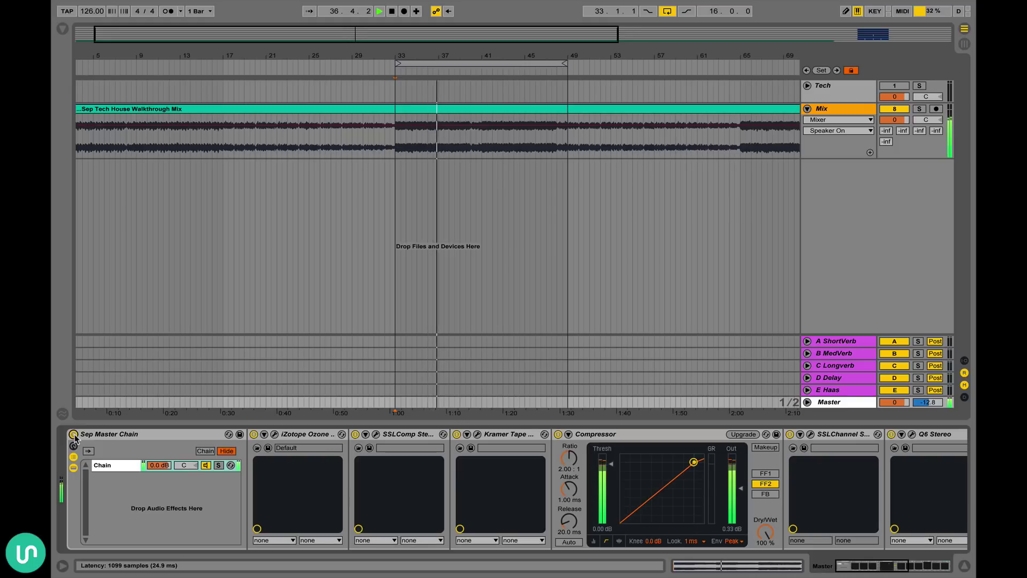
pyautogui.press('space')
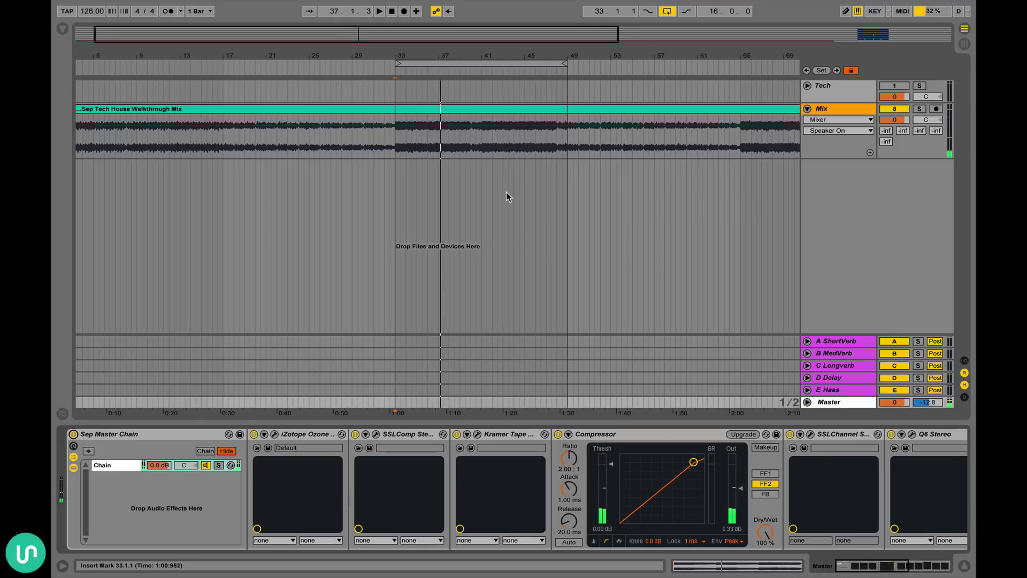
# Look over the Mix track's waveform across the arrangement, from the clip's start to its end
pyautogui.hscroll(5, 506, 193)
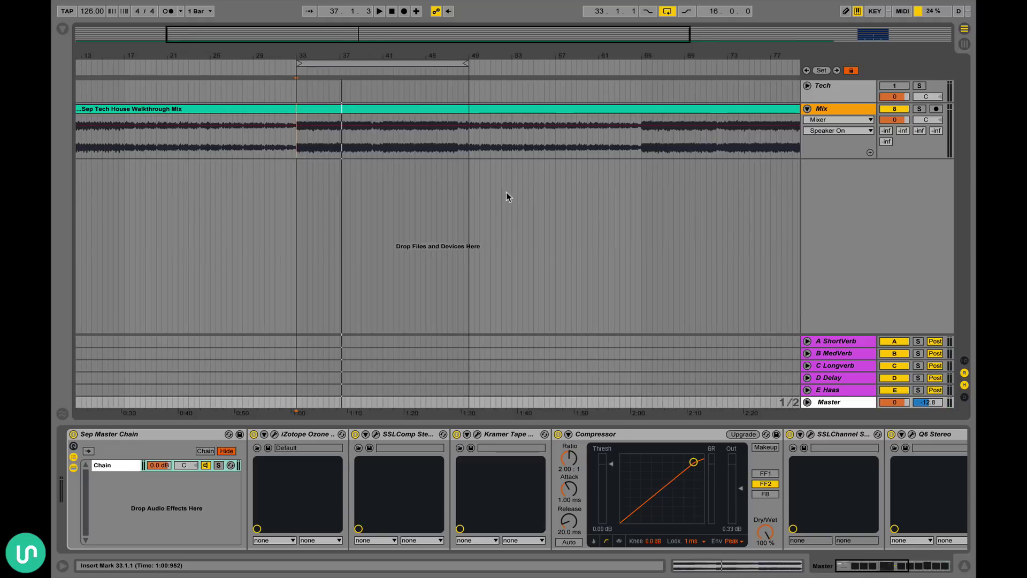
pyautogui.hscroll(-7, 506, 196)
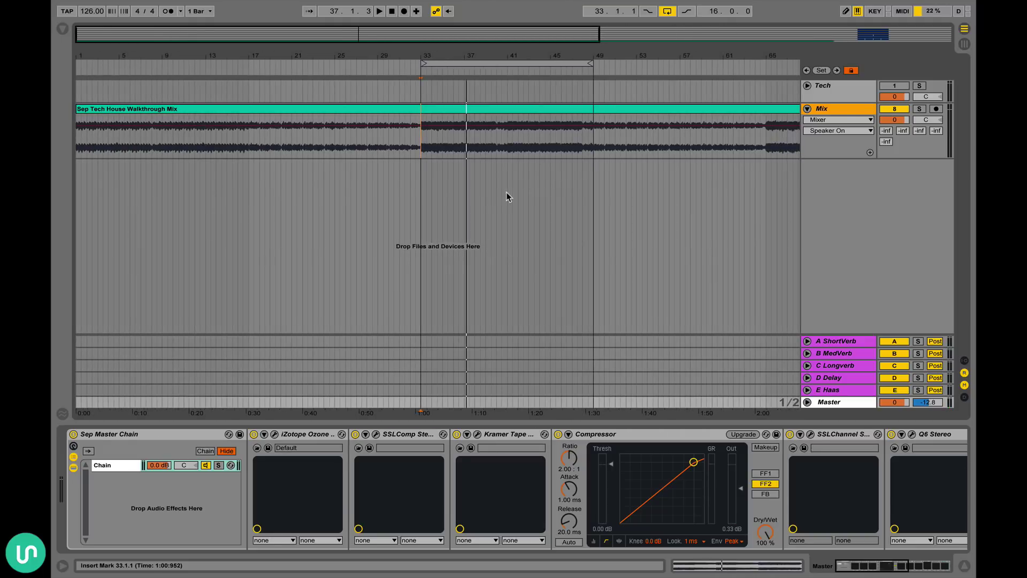
pyautogui.hscroll(15, 506, 194)
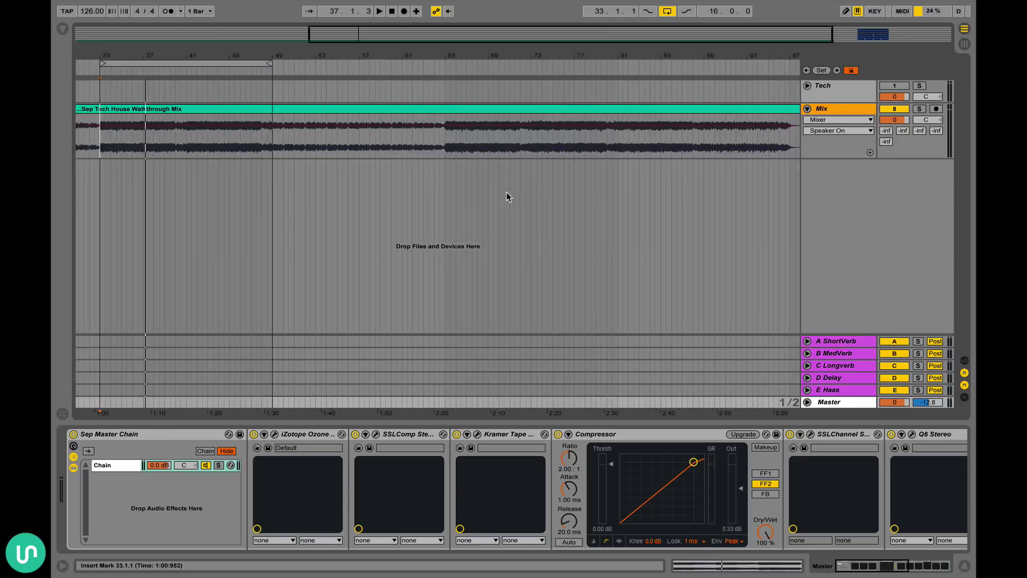
pyautogui.hscroll(-7, 506, 195)
pyautogui.hscroll(3, 457, 185)
pyautogui.hscroll(-3, 456, 186)
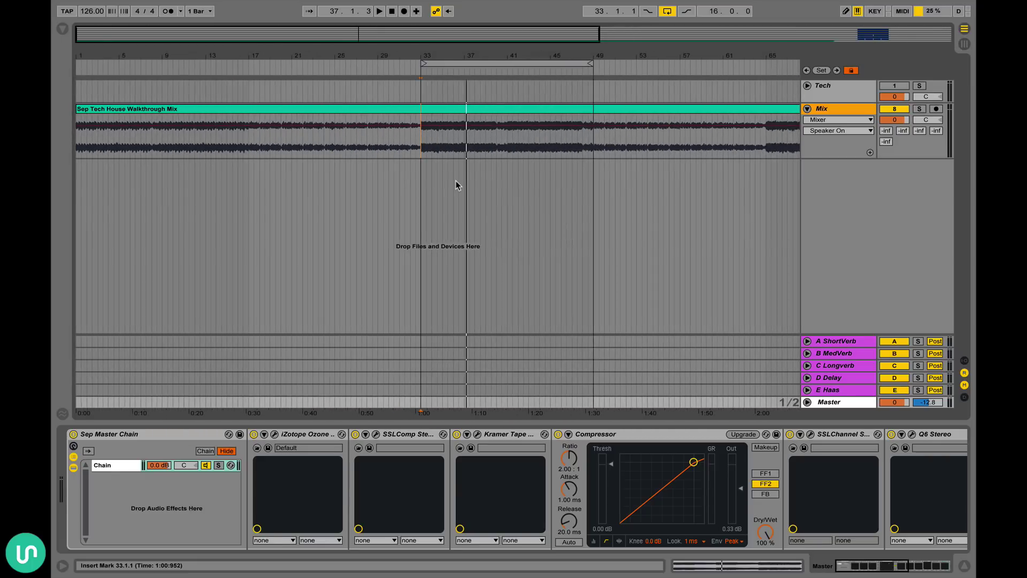
pyautogui.hscroll(17, 569, 165)
pyautogui.hscroll(-17, 568, 165)
# Mark the Mix track section from 32.1.1 to 49.1.1 and place the insert marker at 49.1.1
pyautogui.moveTo(496, 143); pyautogui.dragTo(591, 163)
pyautogui.click(410, 157)
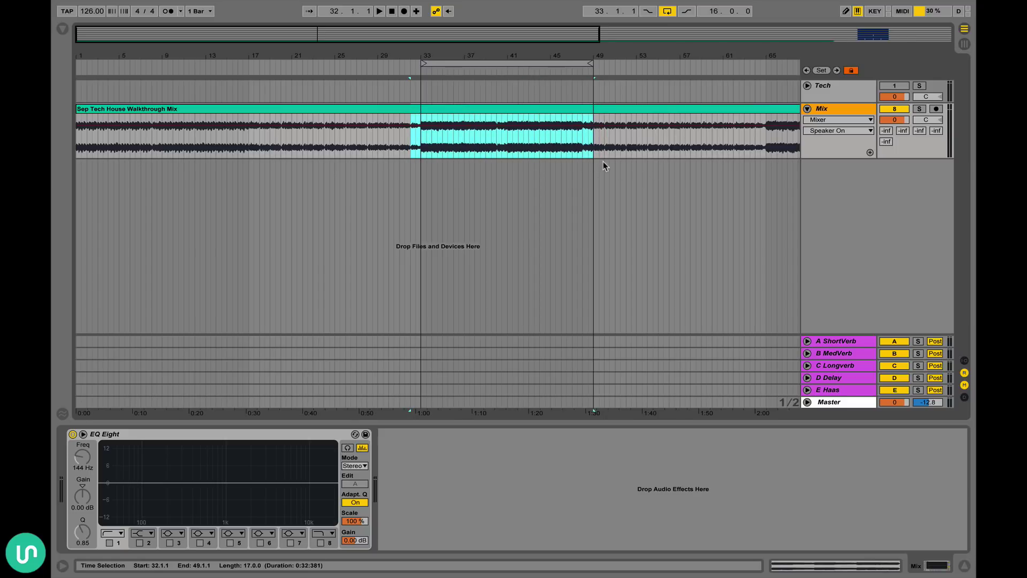
pyautogui.click(594, 156)
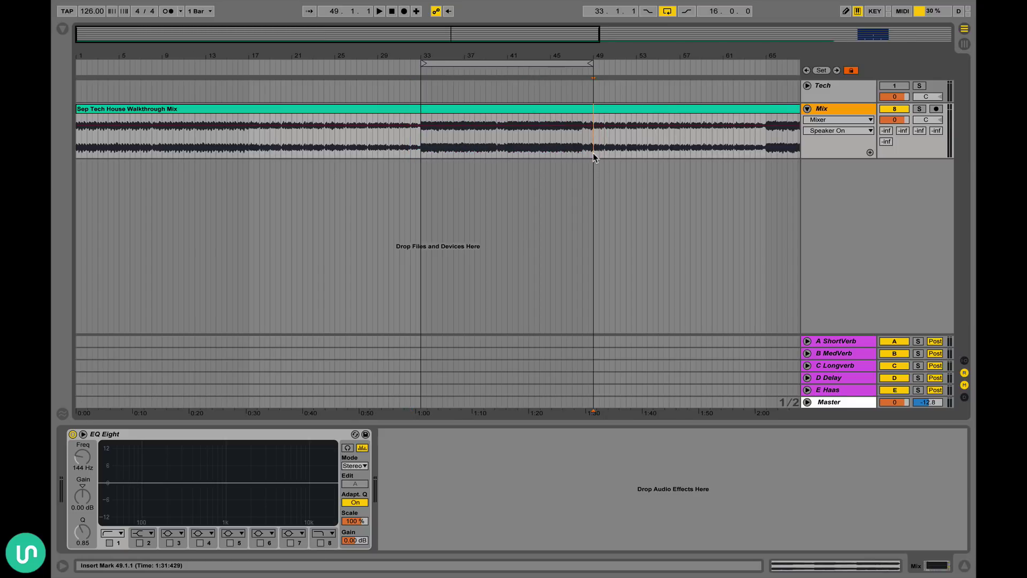
# Mark the bar from 49.1.1 to 50.1.1 on the Mix track and show the Master track's devices
pyautogui.moveTo(593, 153); pyautogui.dragTo(605, 135)
pyautogui.click(419, 148)
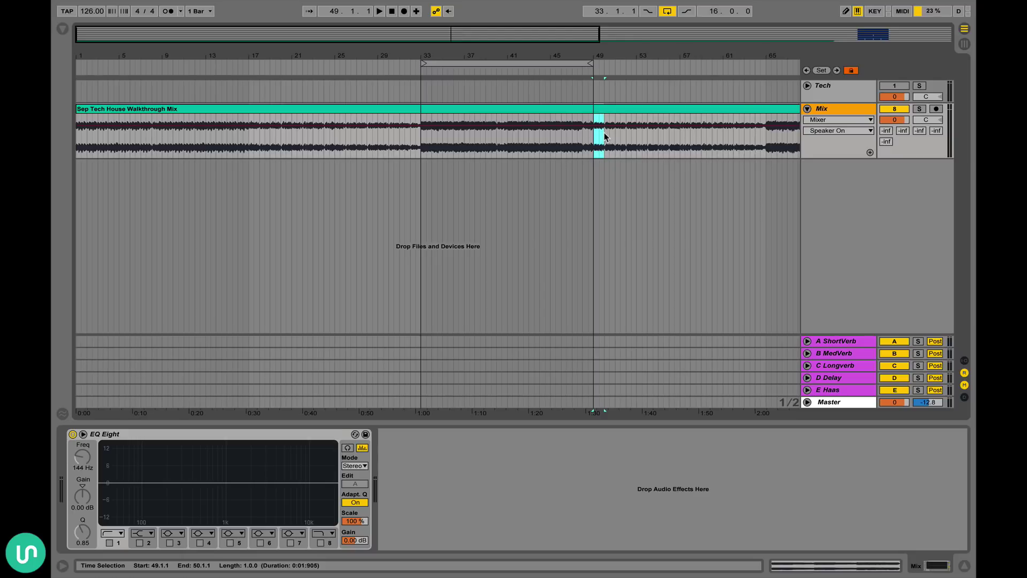
pyautogui.hscroll(5, 560, 178)
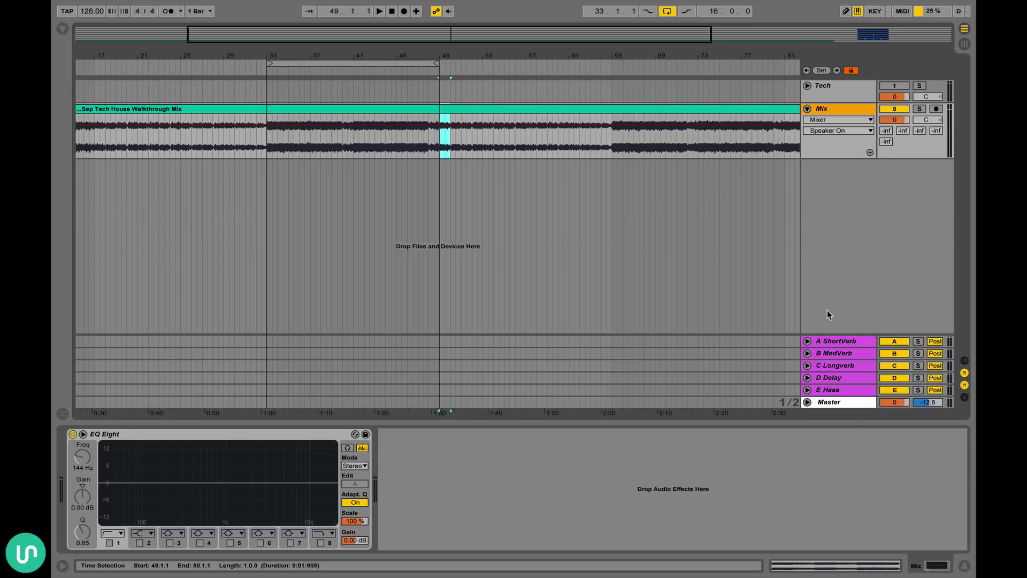
pyautogui.click(830, 404)
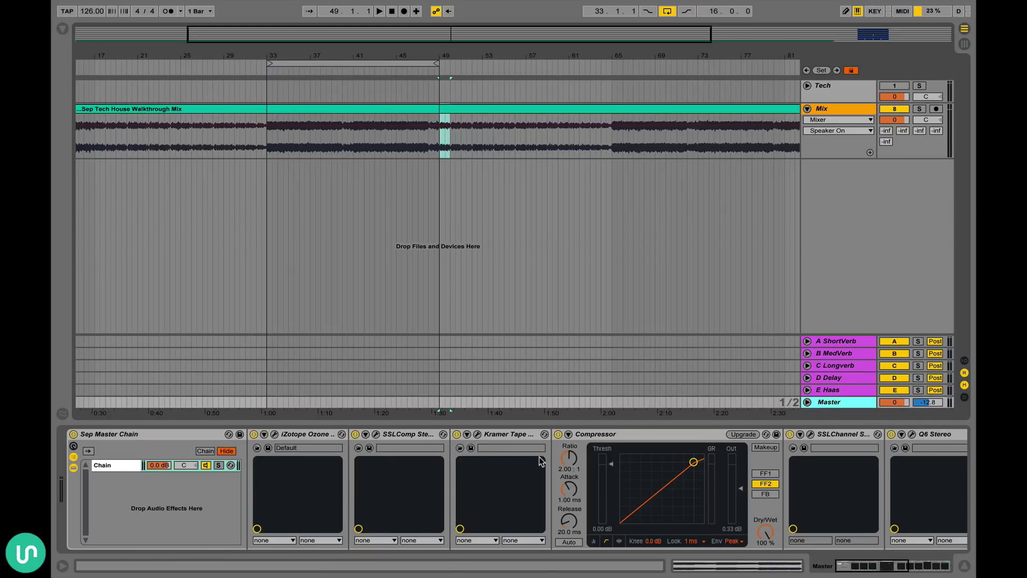
# Place the insert marker at 99.3.1 on the Tech track and unfold the Tech group with all its Serum tracks
pyautogui.hscroll(-5, 457, 161)
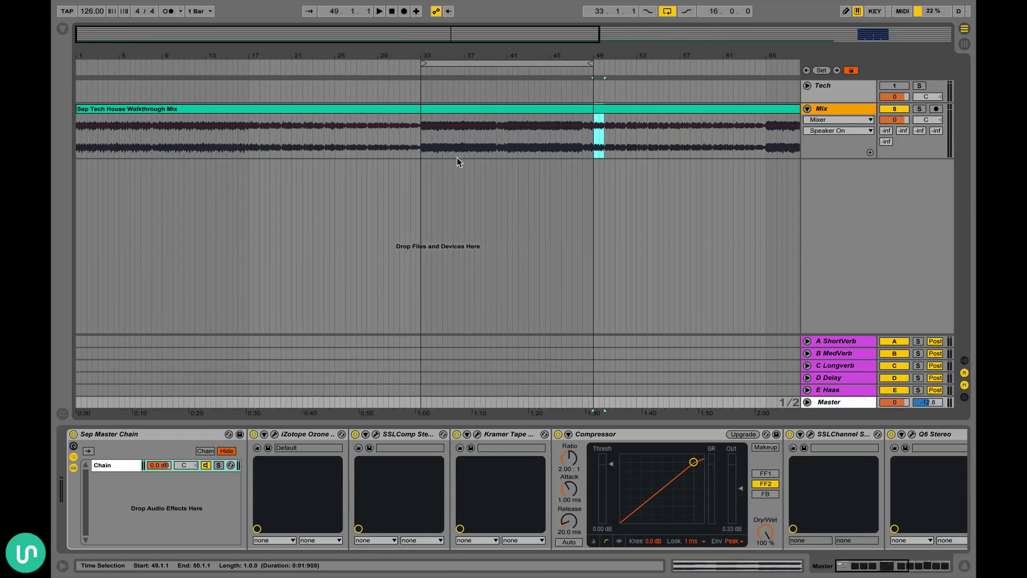
pyautogui.hscroll(10, 457, 157)
pyautogui.hscroll(-10, 481, 145)
pyautogui.hscroll(10, 481, 140)
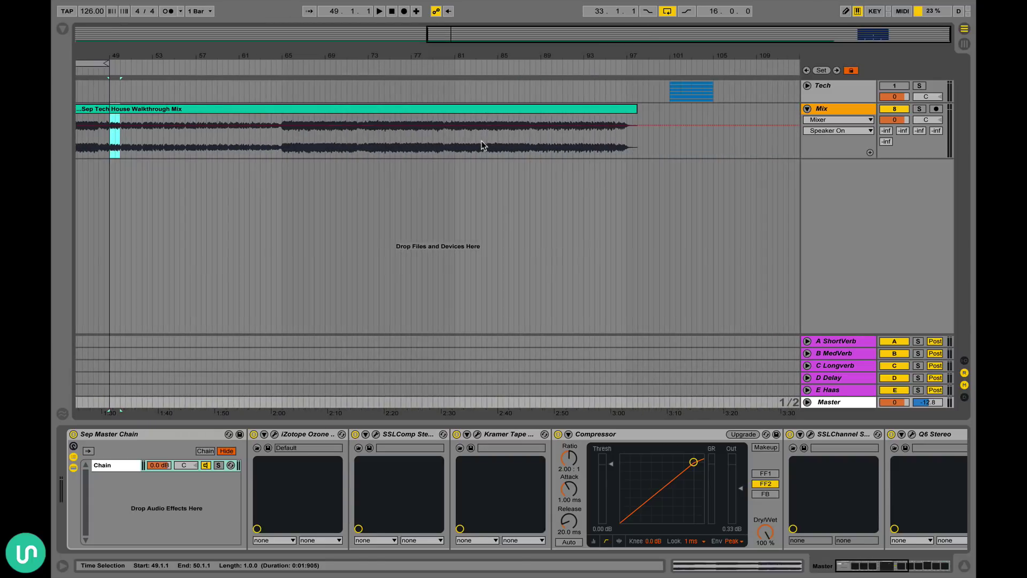
pyautogui.click(655, 95)
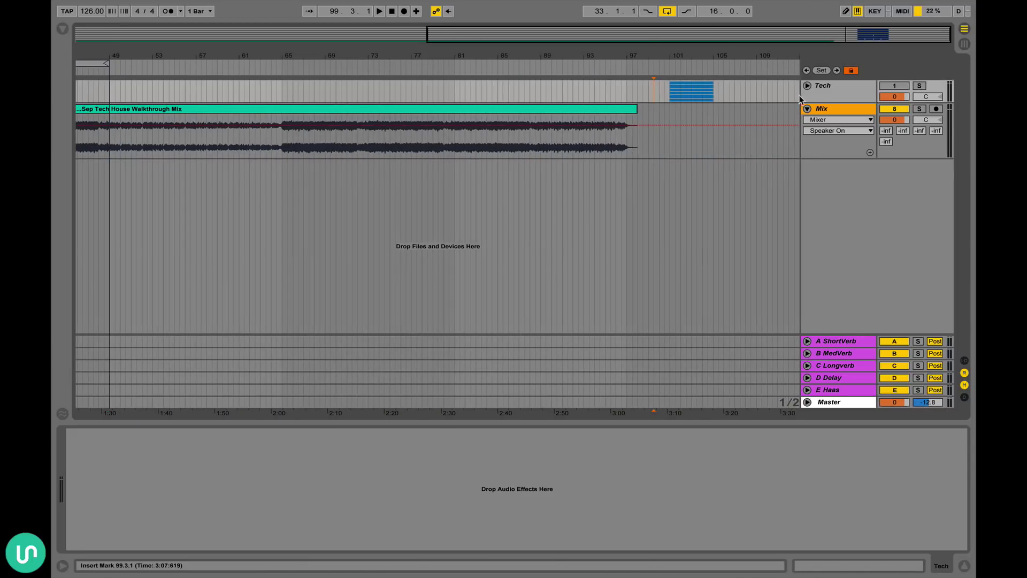
pyautogui.click(808, 86)
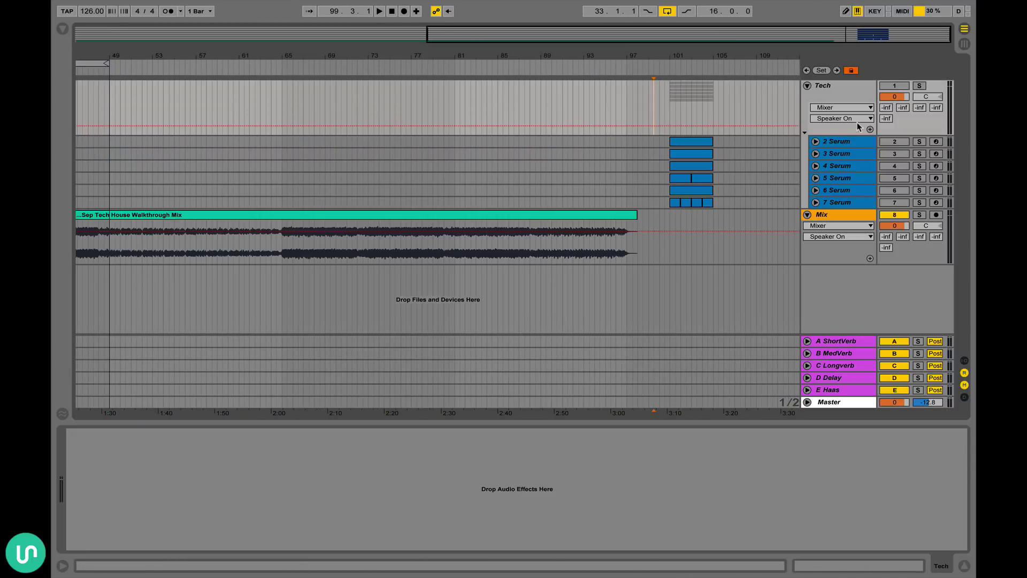
pyautogui.keyDown('alt'); pyautogui.click(813, 141); pyautogui.keyUp('alt')
pyautogui.scroll(-5, 682, 155)
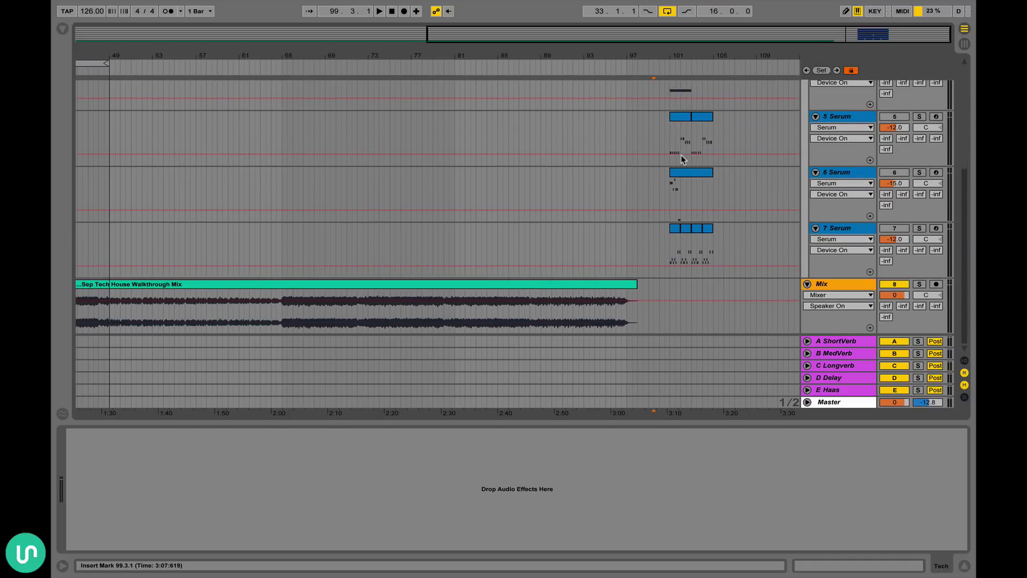
pyautogui.scroll(7, 681, 155)
pyautogui.scroll(-7, 681, 155)
# Examine the Mix waveform along the arrangement and compare it with the Serum MIDI clips at bar 101
pyautogui.hscroll(-10, 556, 155)
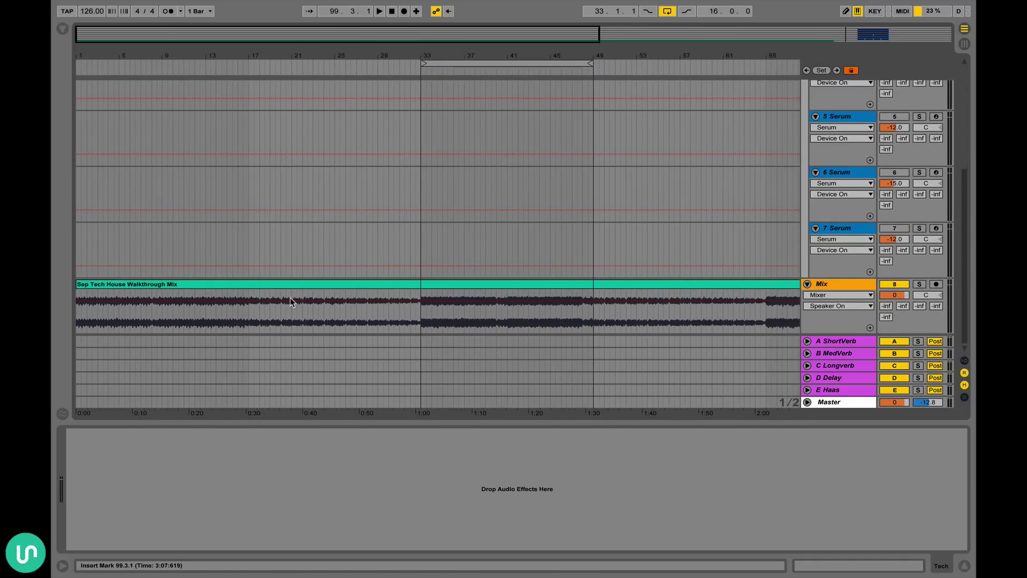
pyautogui.hscroll(3, 289, 301)
pyautogui.hscroll(-2, 290, 301)
pyautogui.hscroll(3, 290, 301)
pyautogui.hscroll(-3, 353, 299)
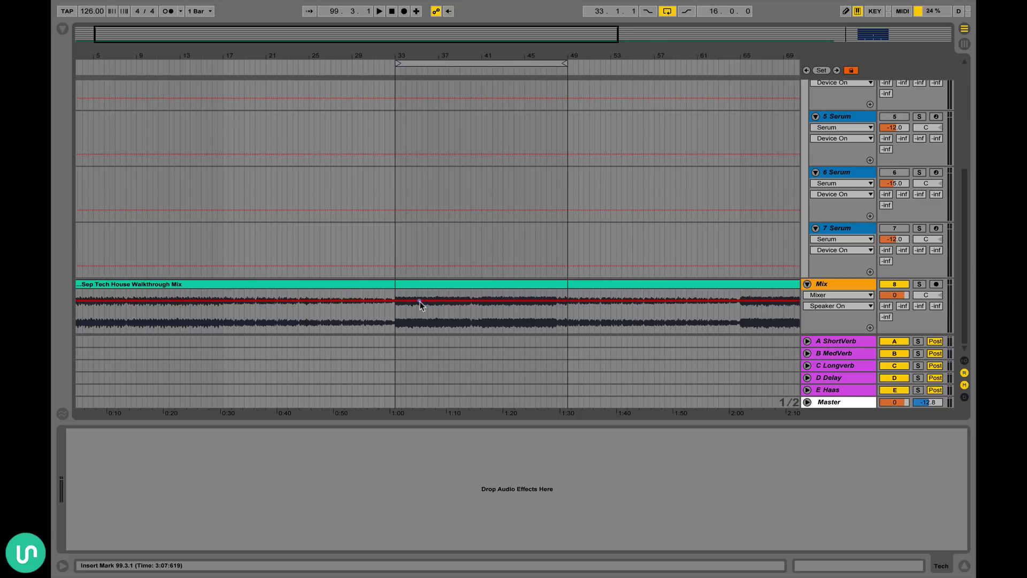
pyautogui.hscroll(1, 452, 335)
pyautogui.hscroll(1, 460, 333)
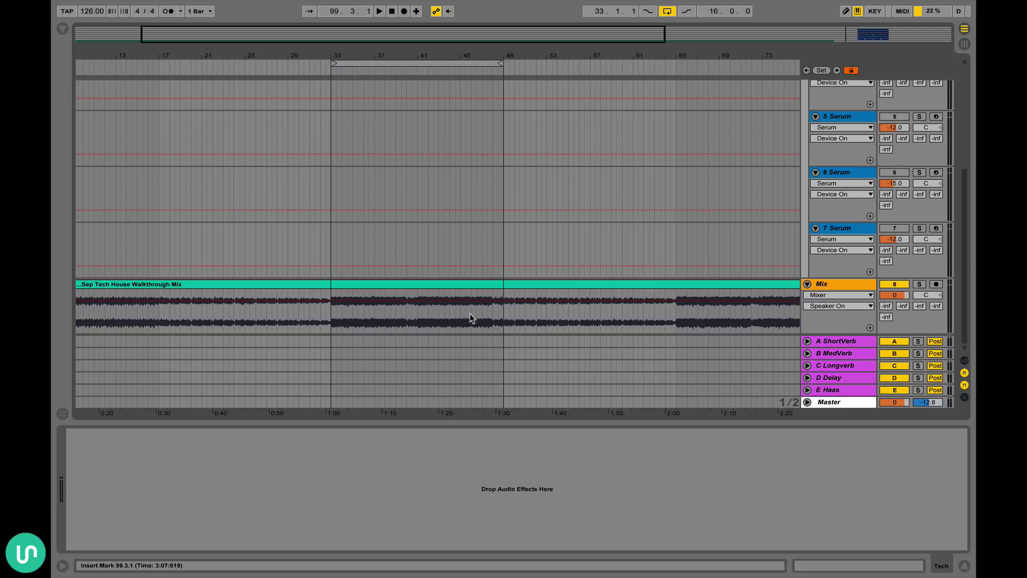
pyautogui.hscroll(9, 463, 319)
pyautogui.scroll(4, 471, 319)
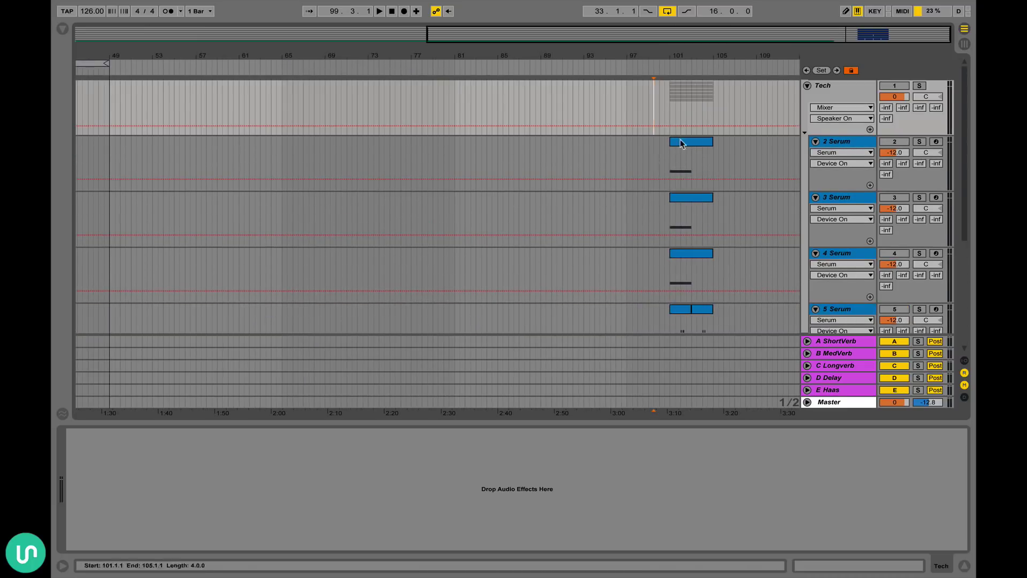
pyautogui.scroll(-3, 688, 152)
pyautogui.hscroll(-1, 688, 152)
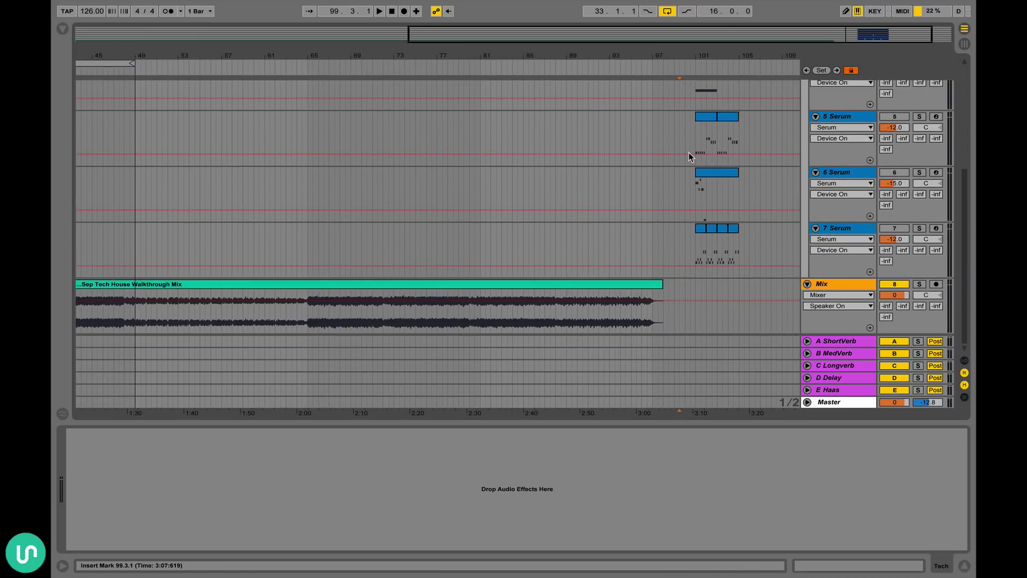
pyautogui.hscroll(-7, 409, 243)
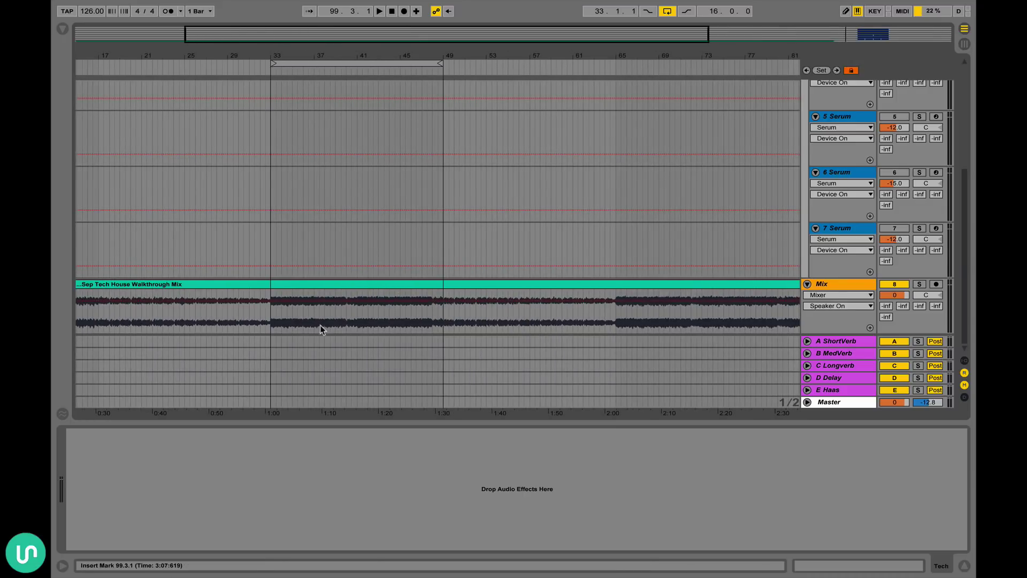
# Audition the Mix track from 33.1.1 and from further points up to 39.3.1
pyautogui.click(272, 323)
pyautogui.press('space')
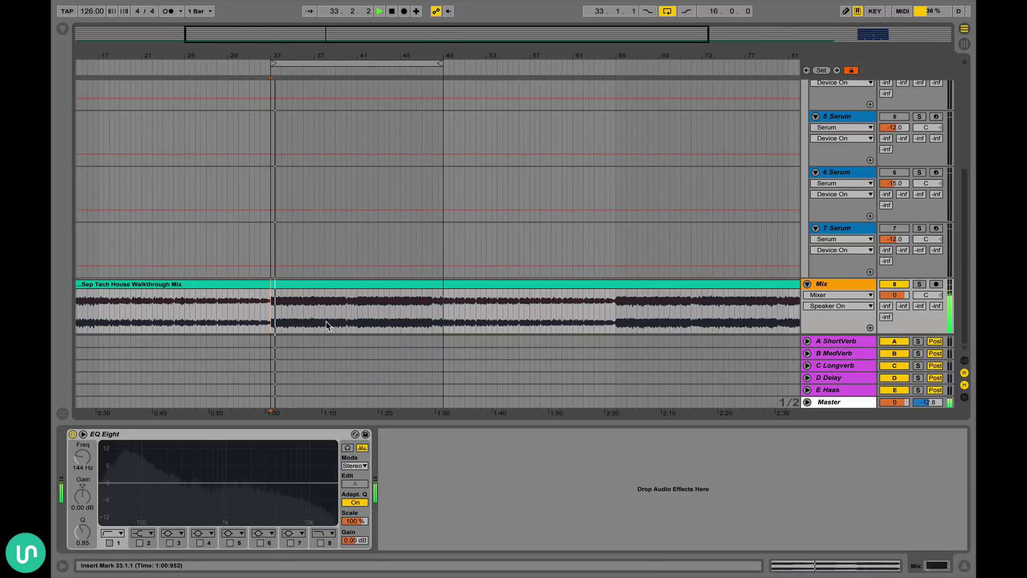
pyautogui.click(329, 320)
pyautogui.press('space')
pyautogui.press('space')
pyautogui.click(340, 318)
pyautogui.press('space')
pyautogui.press('space')
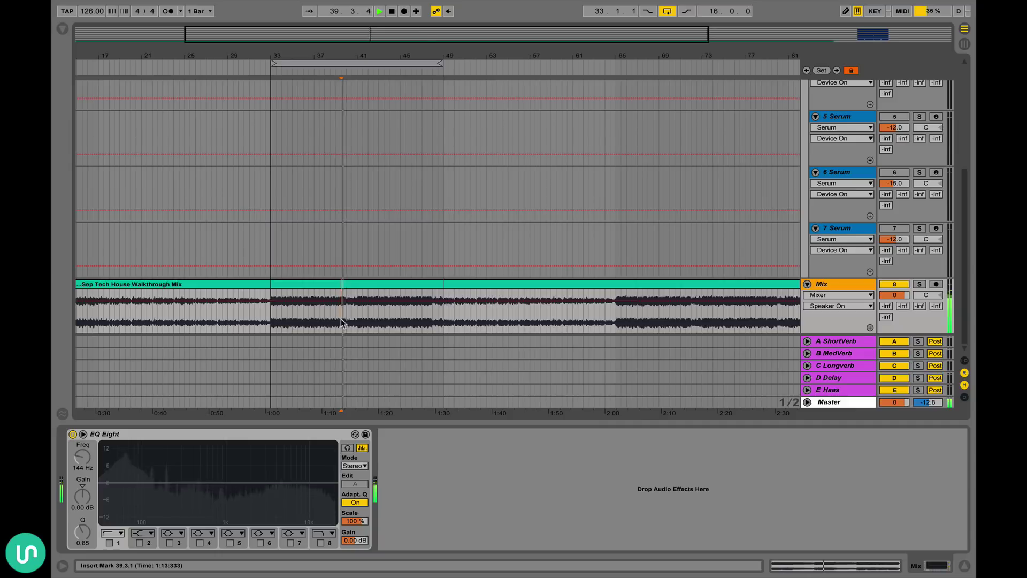
# Audition the Mix track from 41.3.1 and from 51.1.1, and stop playback
pyautogui.click(347, 319)
pyautogui.press('space')
pyautogui.press('space')
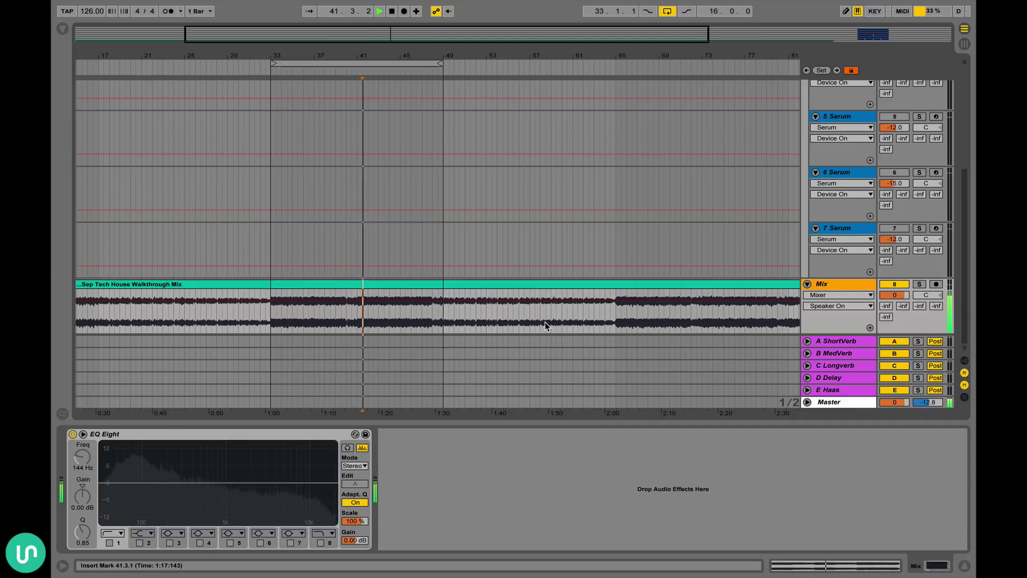
pyautogui.click(465, 319)
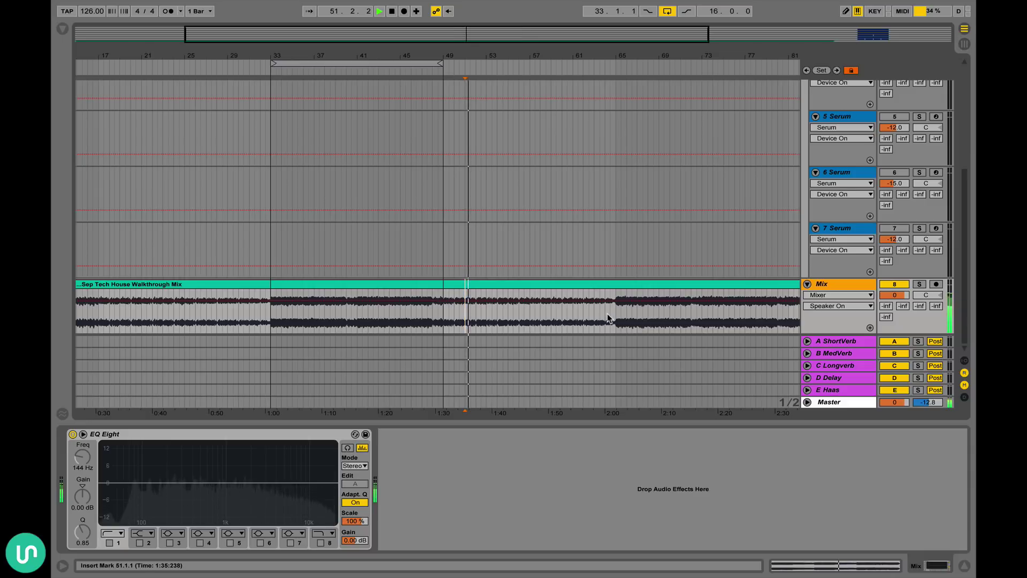
pyautogui.press('space')
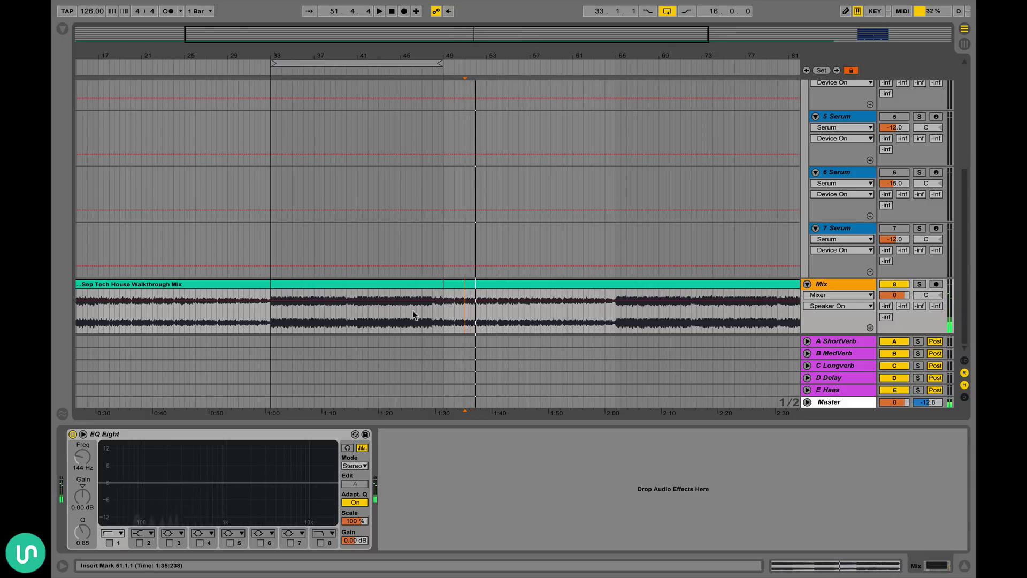
# Hide the device view and select the 2 Serum track's clip from 101.1.1 to 105.1.1
pyautogui.hscroll(6, 397, 309)
pyautogui.hscroll(-9, 398, 309)
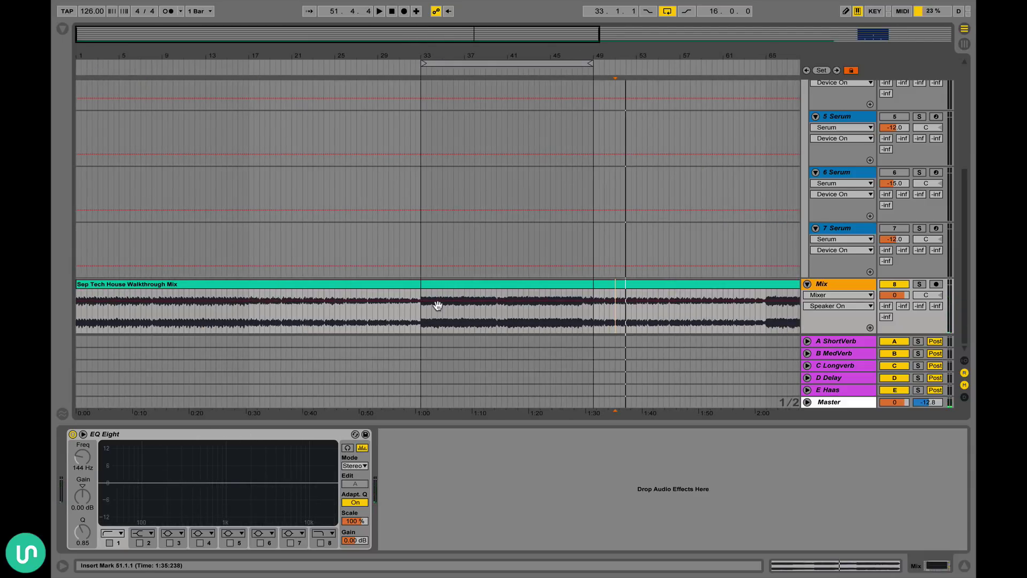
pyautogui.press('alt+super+l')
pyautogui.scroll(3, 438, 305)
pyautogui.hscroll(9, 438, 305)
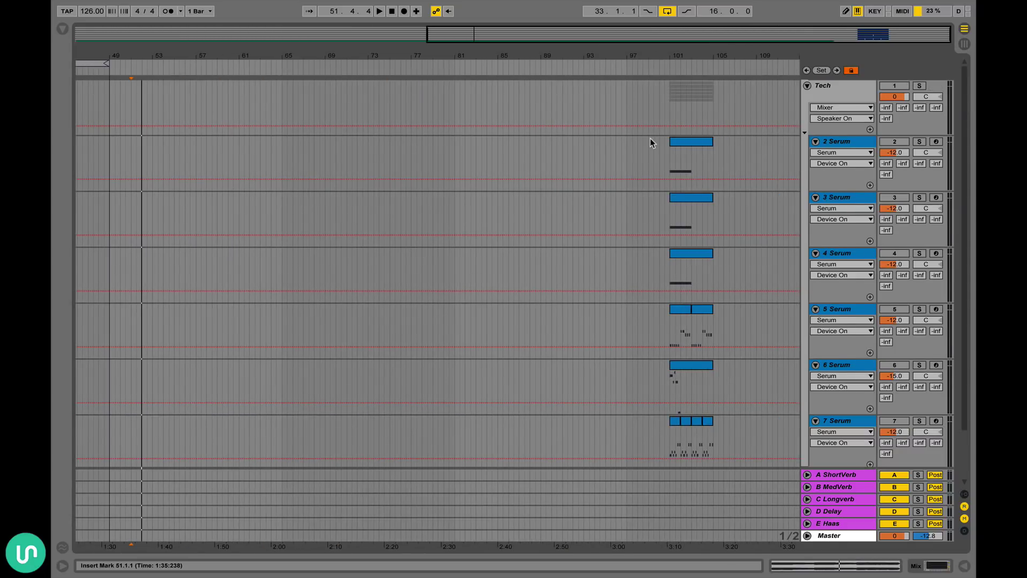
pyautogui.scroll(-2, 650, 142)
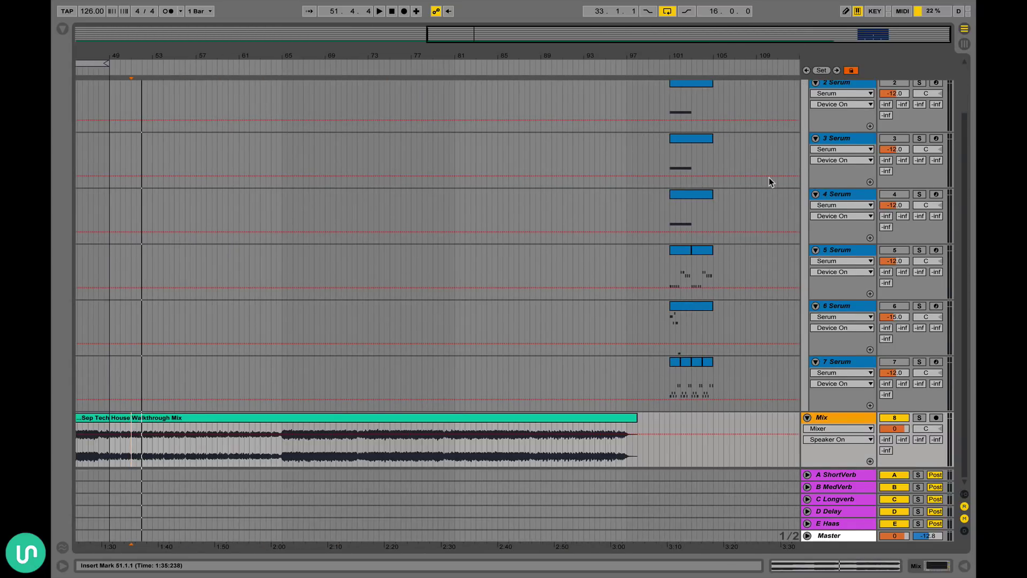
pyautogui.scroll(2, 768, 177)
pyautogui.click(691, 141)
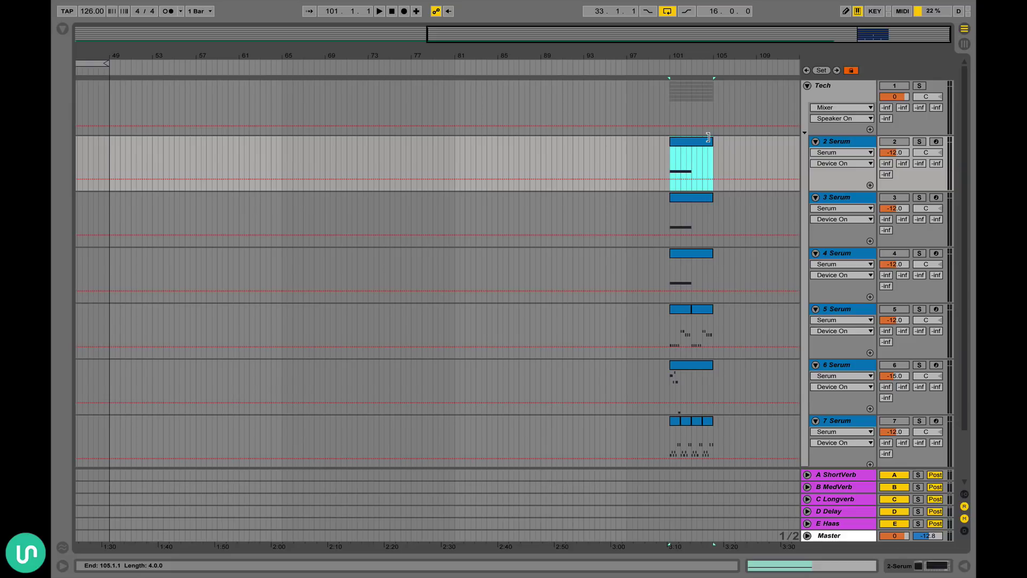
# Look over the Serum tracks' clips and show the devices of the 2 Serum track
pyautogui.scroll(-2, 708, 138)
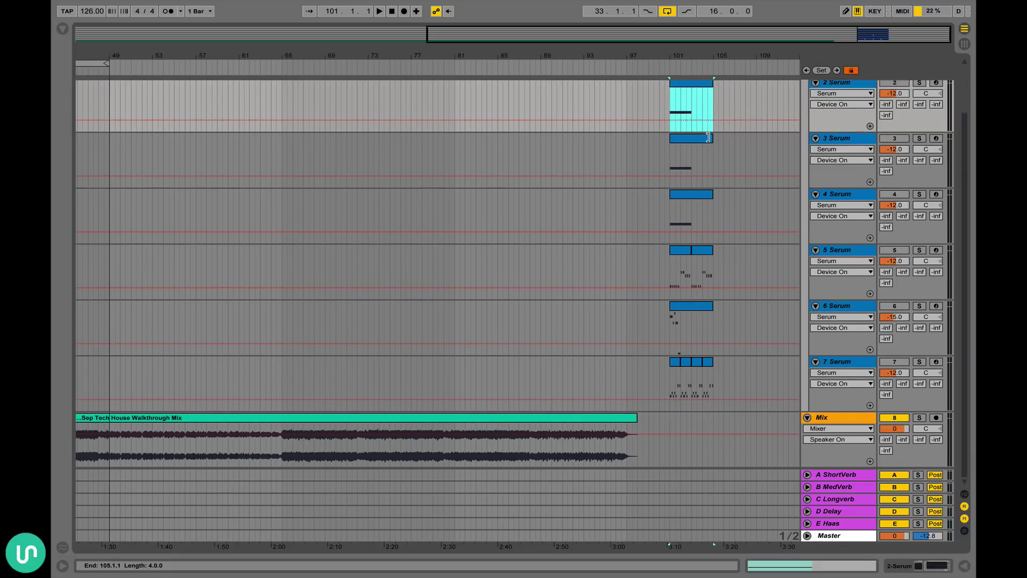
pyautogui.scroll(2, 709, 138)
pyautogui.scroll(-2, 708, 138)
pyautogui.hscroll(-1, 708, 138)
pyautogui.scroll(2, 733, 222)
pyautogui.hscroll(1, 733, 222)
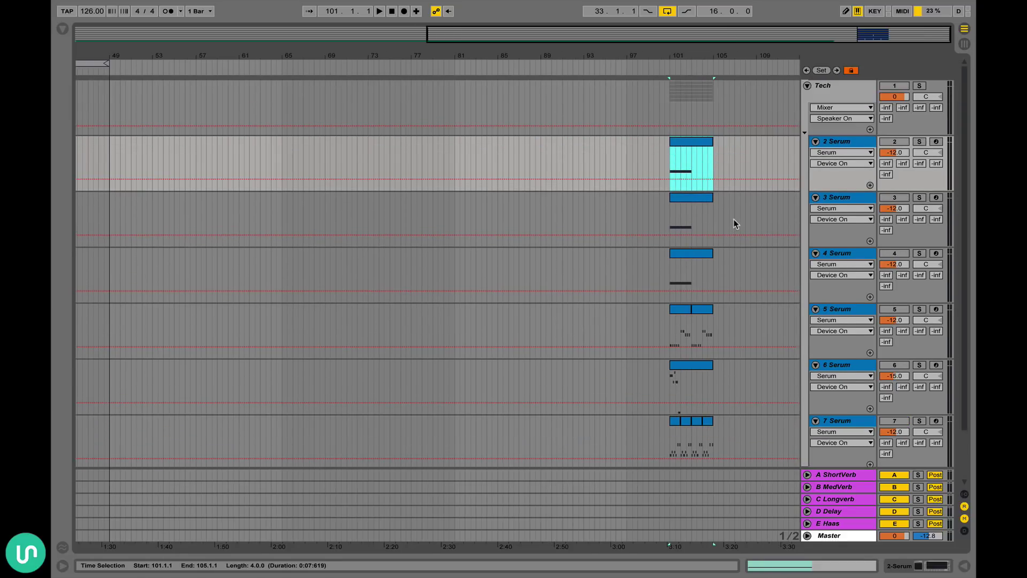
pyautogui.doubleClick(823, 142)
pyautogui.scroll(-2, 694, 185)
pyautogui.press('Down')
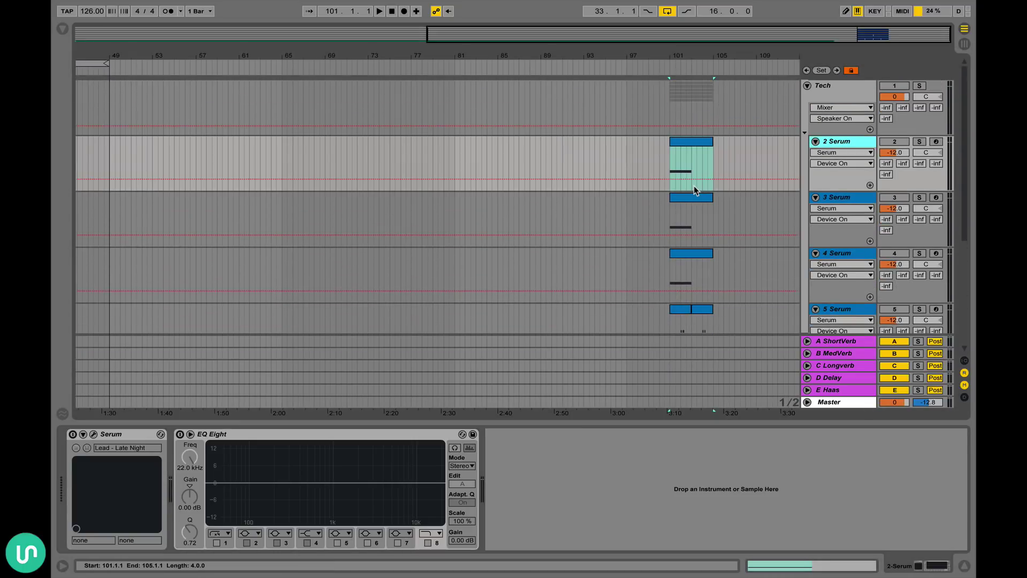
# Show the Master track's devices and bypass the whole Sep Master Chain rack
pyautogui.scroll(-4, 729, 191)
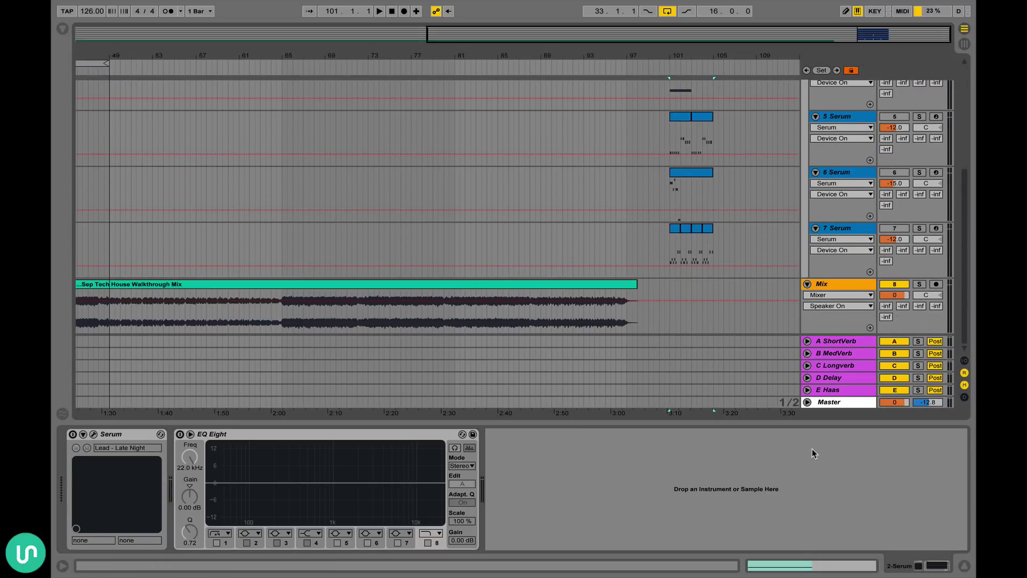
pyautogui.click(843, 405)
pyautogui.click(74, 435)
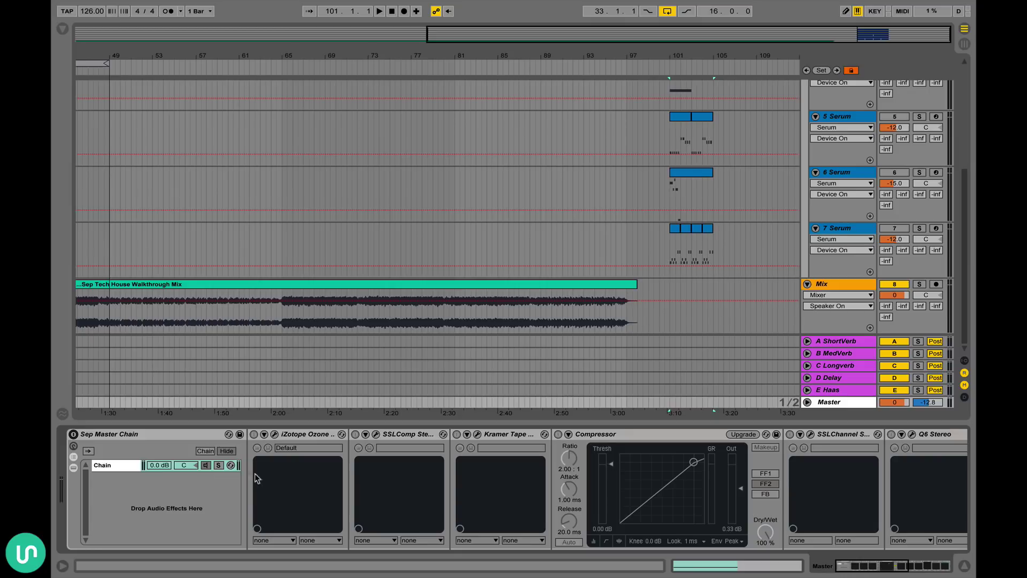
# Look through every device in the Sep Master Chain rack, from iZotope Ozone to the final FabFilter plug-in
pyautogui.hscroll(10, 181, 436)
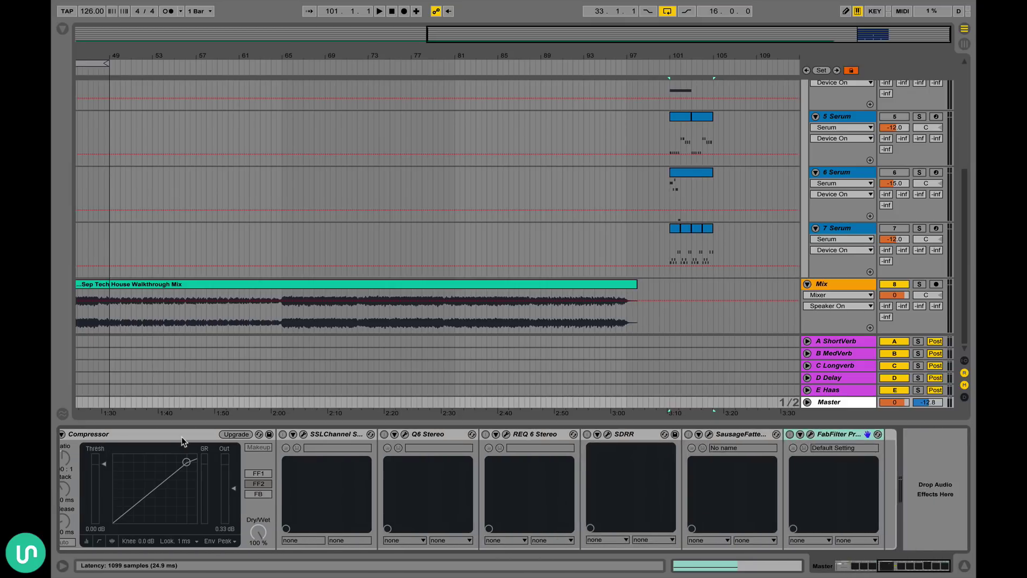
pyautogui.hscroll(-10, 181, 437)
pyautogui.hscroll(8, 181, 436)
pyautogui.hscroll(-8, 181, 436)
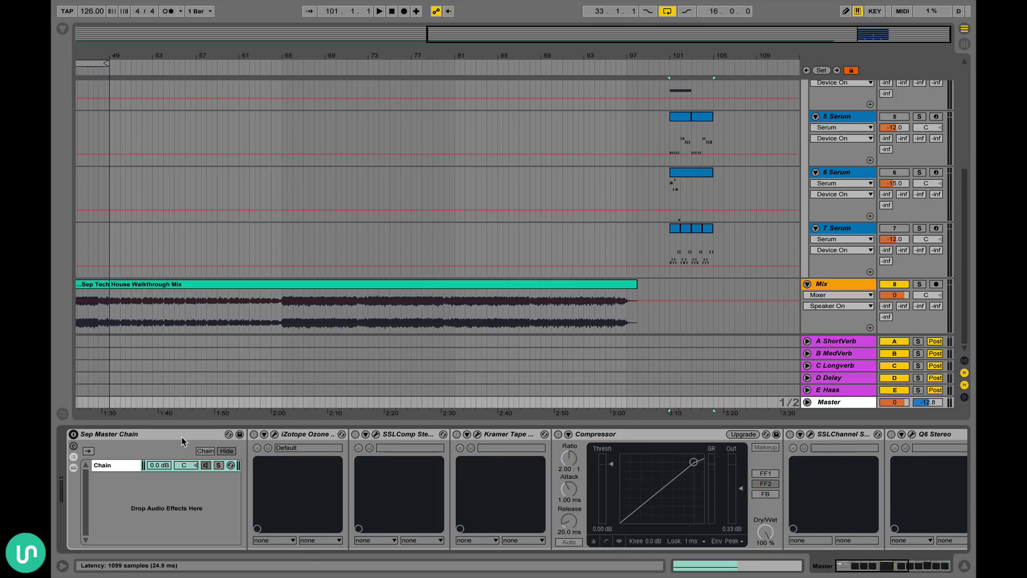
pyautogui.hscroll(8, 182, 436)
pyautogui.hscroll(-8, 181, 436)
pyautogui.hscroll(5, 128, 437)
pyautogui.hscroll(-5, 129, 438)
pyautogui.hscroll(8, 129, 438)
pyautogui.hscroll(4, 129, 438)
# Select the range from 101.1.1 to 105.3.1 across the 6 Serum and 7 Serum tracks
pyautogui.click(668, 172)
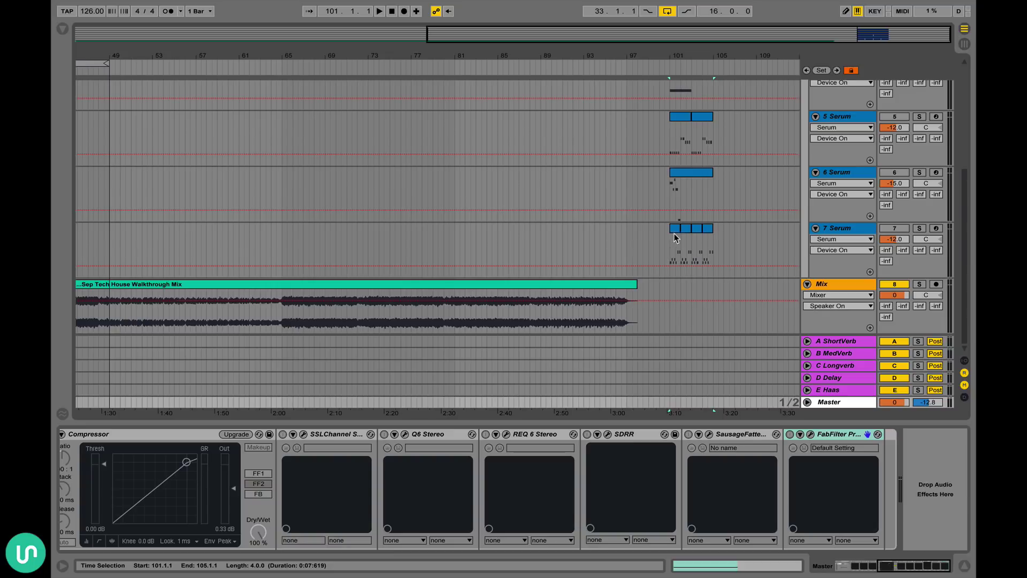
pyautogui.moveTo(669, 236); pyautogui.dragTo(670, 193)
pyautogui.moveTo(673, 238)
pyautogui.mouseDown()
pyautogui.moveTo(717, 191)
pyautogui.moveTo(670, 258)
pyautogui.mouseUp()
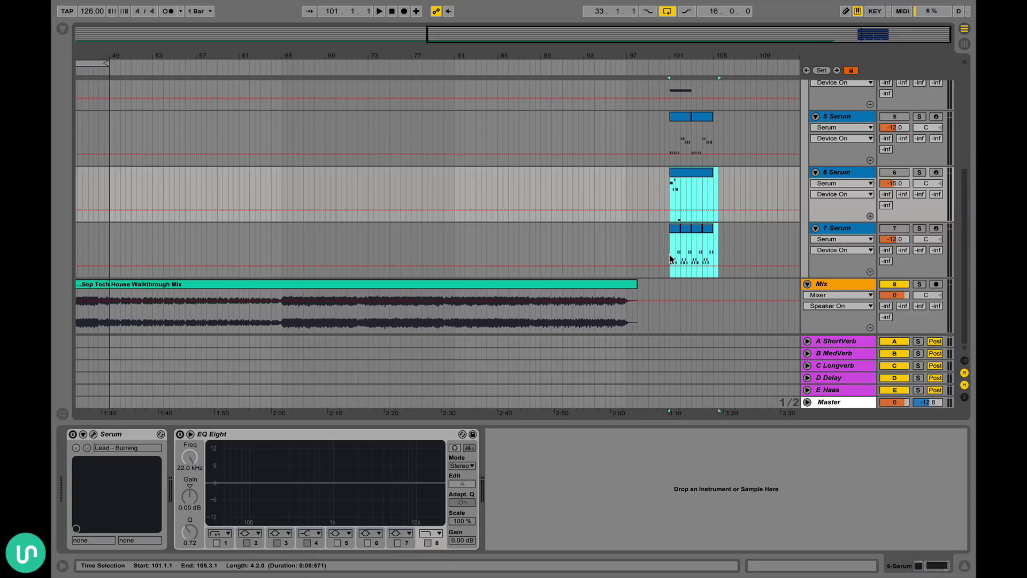
pyautogui.click(670, 258)
# Show the Master track's devices again and review the rack from its start to its last device
pyautogui.click(841, 405)
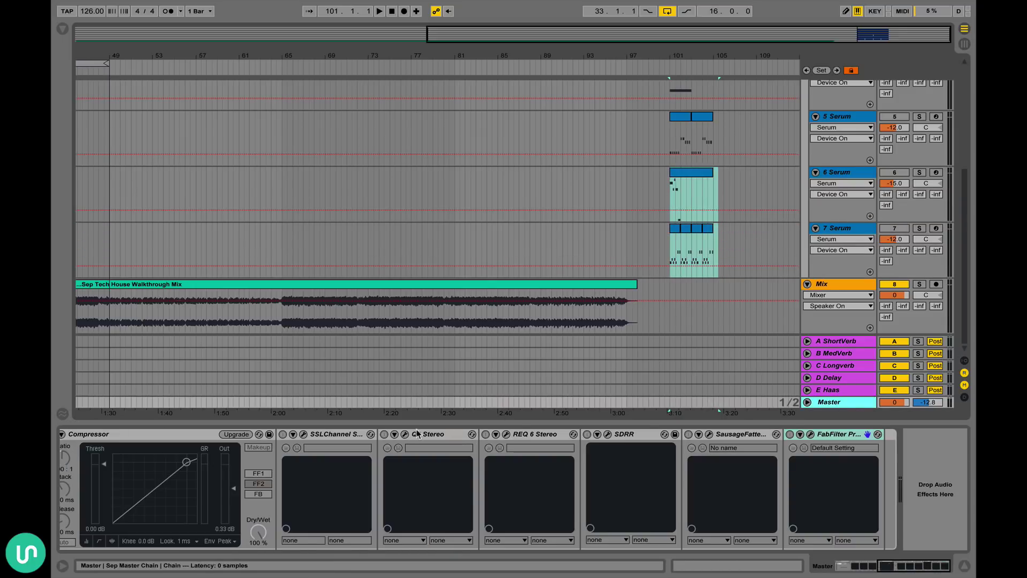
pyautogui.scroll(5, 351, 461)
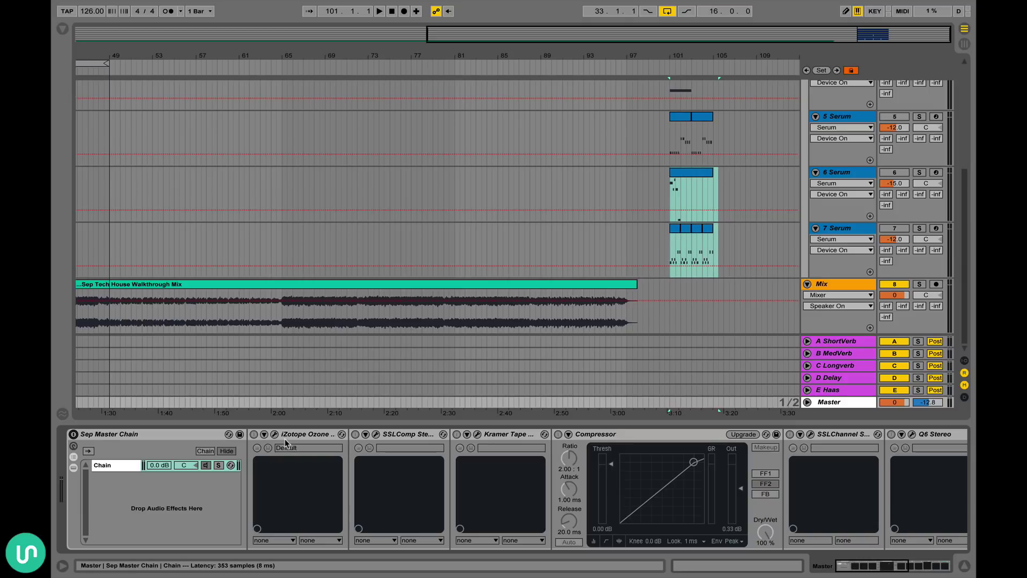
pyautogui.scroll(-5, 325, 435)
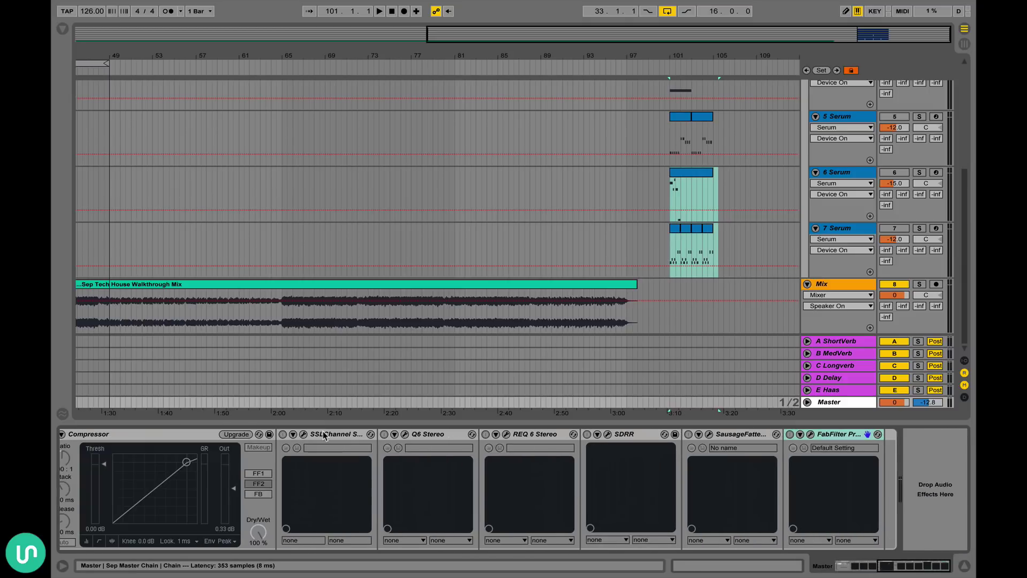
# Look over the devices in the Sep Master Chain rack once more, from iZotope Ozone to the final FabFilter plug-in
pyautogui.scroll(5, 324, 435)
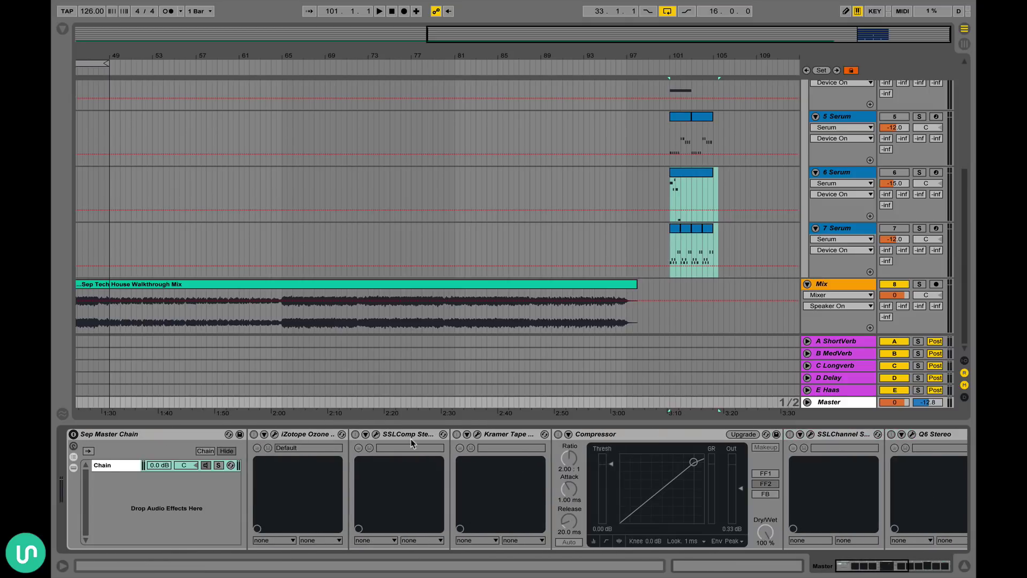
pyautogui.scroll(-6, 410, 439)
pyautogui.scroll(7, 411, 439)
pyautogui.scroll(-6, 530, 484)
pyautogui.scroll(6, 530, 484)
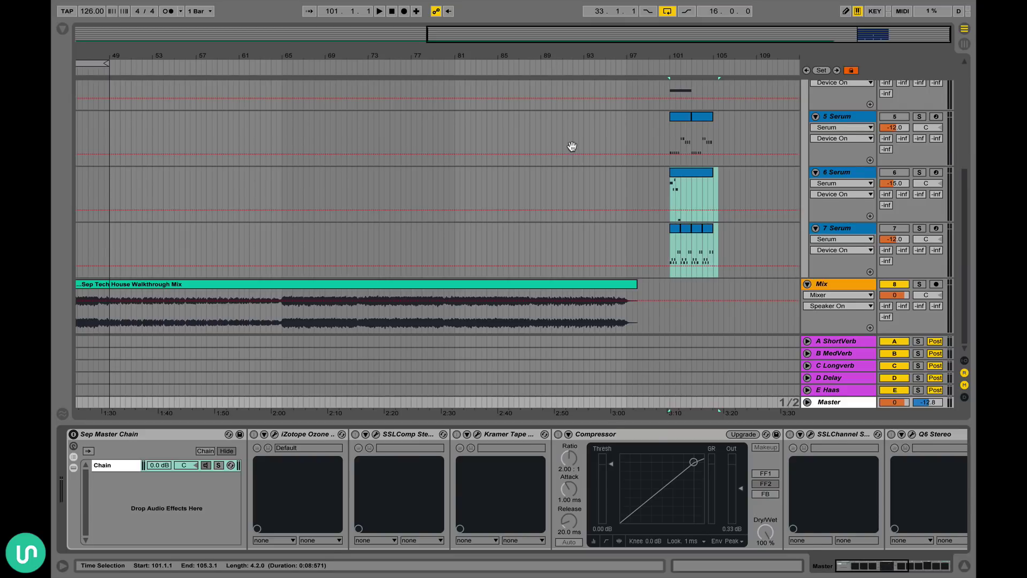
# Select the 2 Serum clip at bar 101, solo its track and play it with the track's devices shown
pyautogui.hotkey('ctrl', 'alt', 'l')
pyautogui.scroll(5, 612, 148)
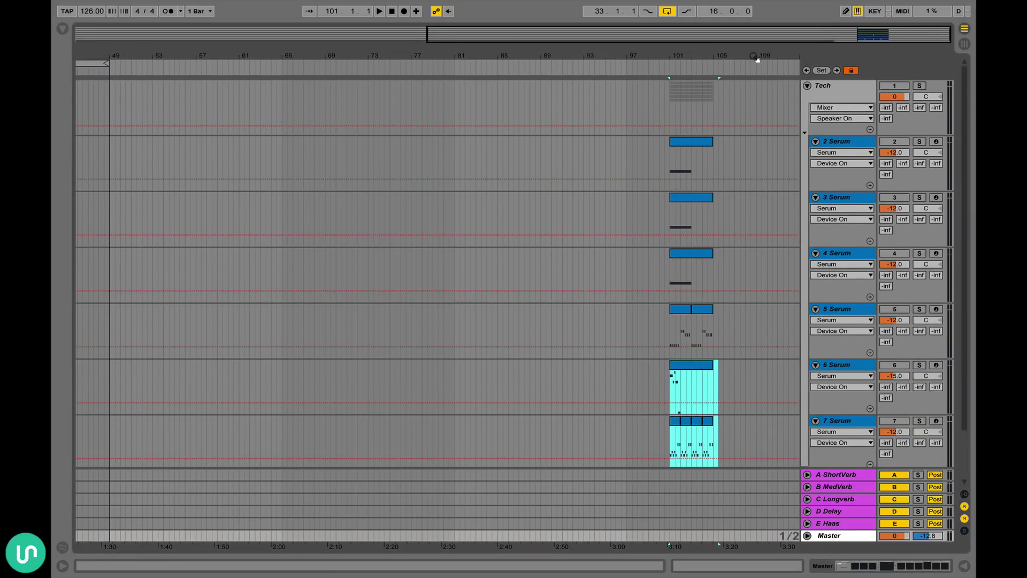
pyautogui.moveTo(756, 58); pyautogui.dragTo(588, 143)
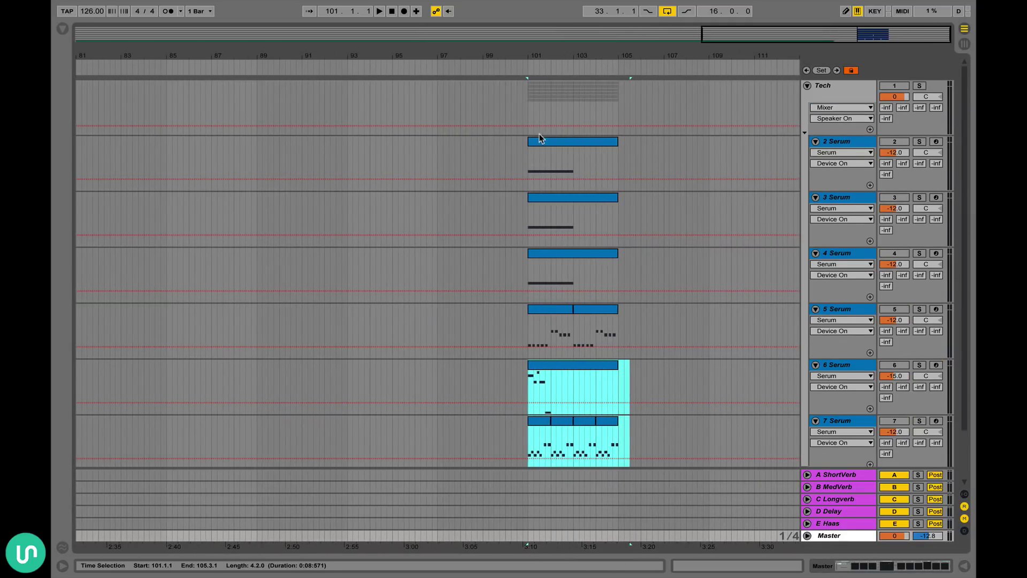
pyautogui.click(588, 143)
pyautogui.hotkey('ctrl', 'alt', 'l')
pyautogui.press('space')
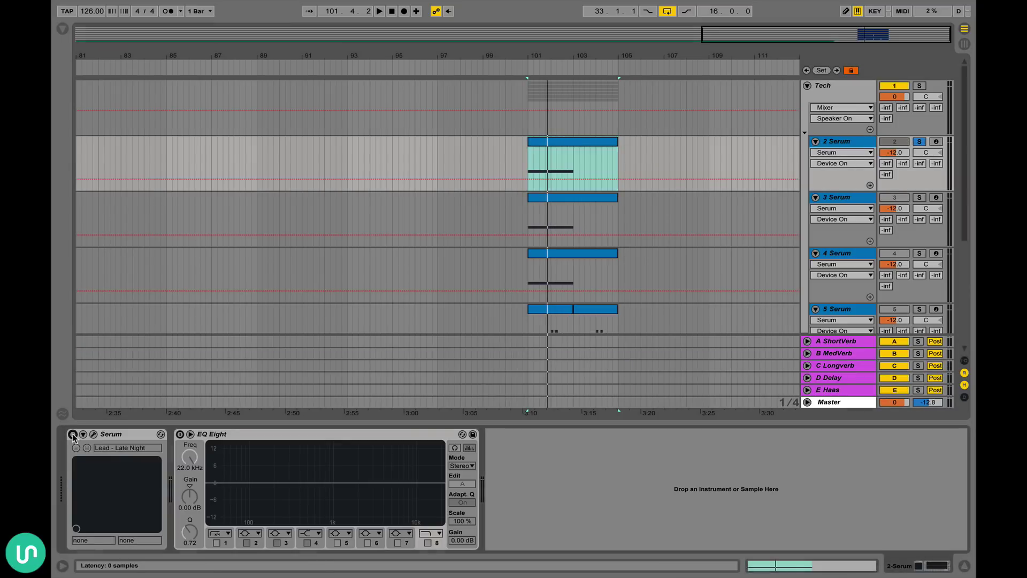
# Turn on the Serum instrument on 2 Serum and play the clip with the track activated and unsoloed
pyautogui.click(73, 434)
pyautogui.click(918, 142)
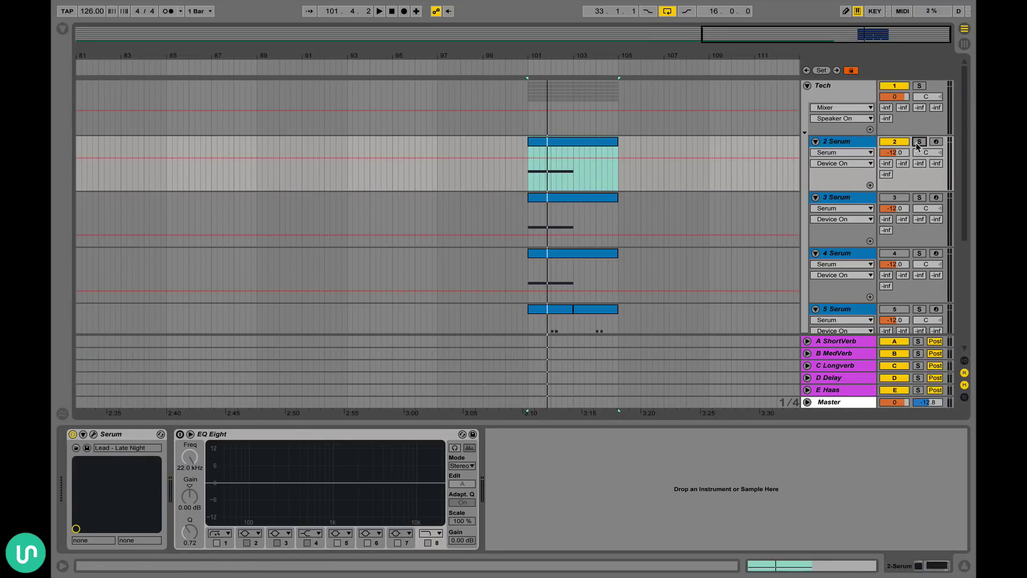
pyautogui.press('space')
pyautogui.hotkey('ctrl', 'alt', 'l')
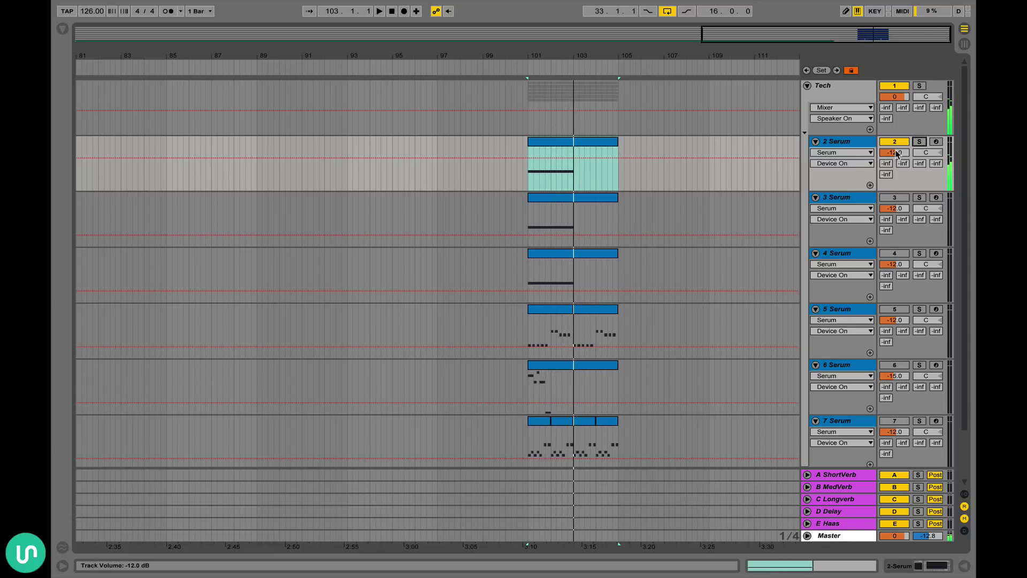
# Reset the 2 Serum volume to 0 dB, and raise 3 Serum through 7 Serum together to 3 dB, with 6 Serum at 0 dB
pyautogui.click(898, 154)
pyautogui.press('Delete')
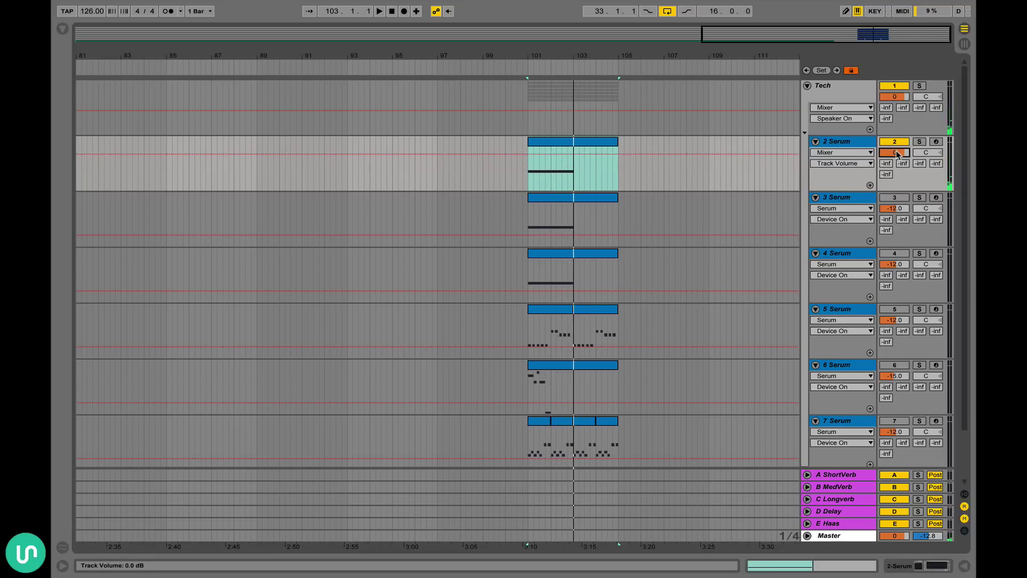
pyautogui.click(836, 207)
pyautogui.scroll(-1, 836, 206)
pyautogui.click(843, 373)
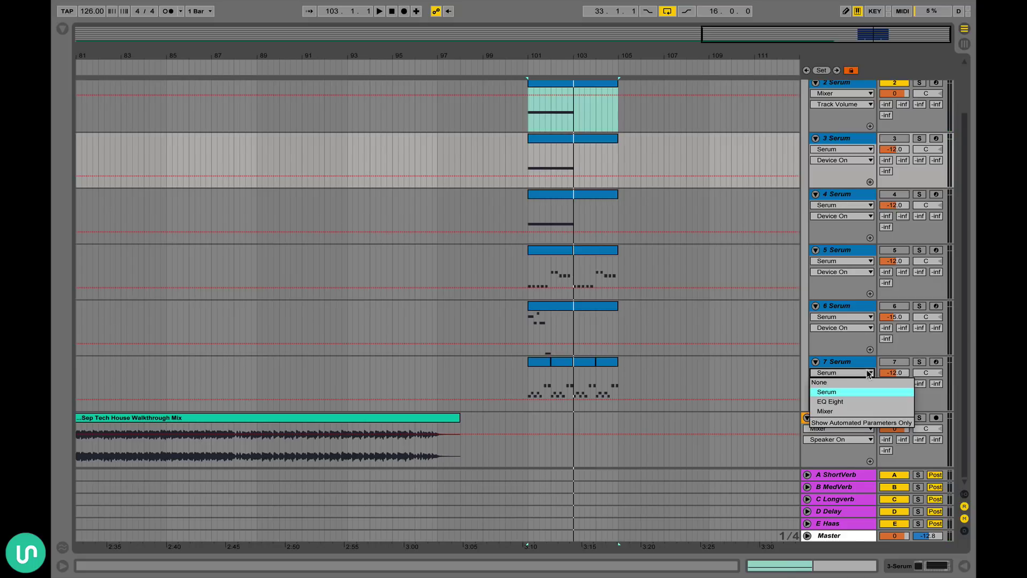
pyautogui.click(858, 367)
pyautogui.click(891, 373)
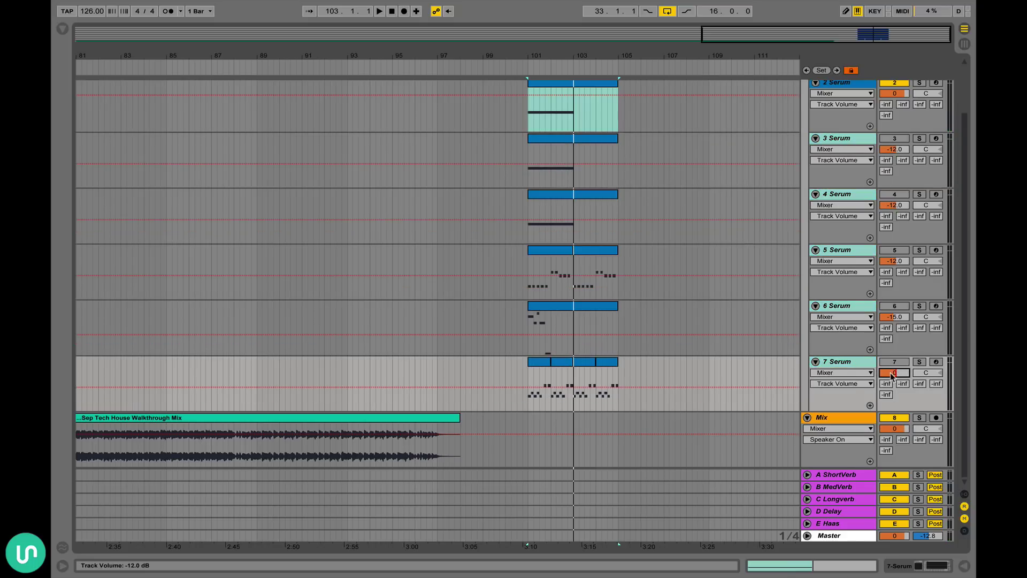
pyautogui.moveTo(891, 374); pyautogui.dragTo(892, 353)
pyautogui.click(898, 317)
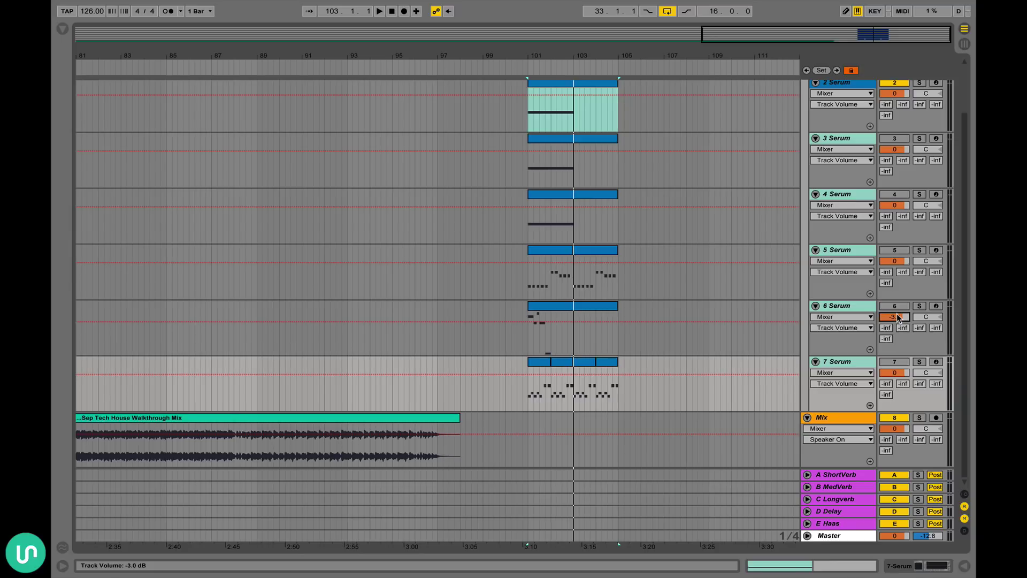
pyautogui.moveTo(899, 317); pyautogui.dragTo(899, 311)
# Reset the 3 Serum and 4 Serum track volumes to 0 dB
pyautogui.click(534, 170)
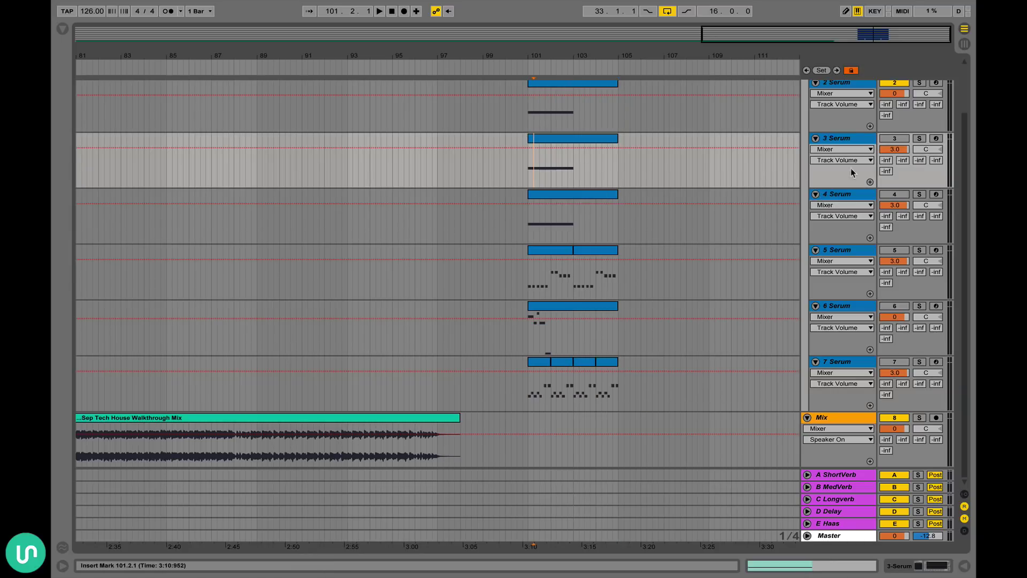
pyautogui.press('Delete')
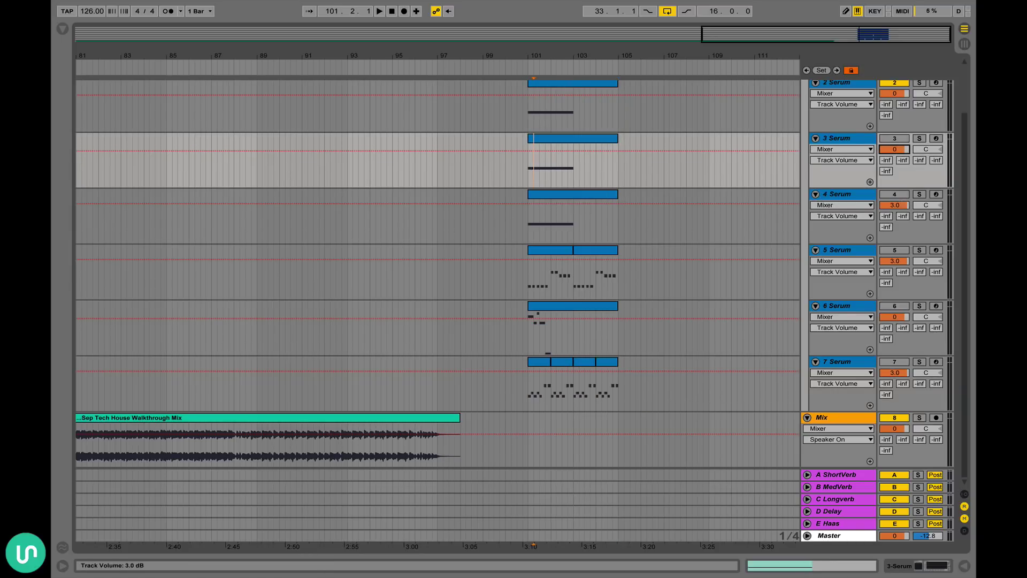
pyautogui.click(902, 205)
pyautogui.press('Delete')
# Play 3 Serum soloed from 101.1.1 with its Serum instrument turned on, and leave the track unsoloed and activated
pyautogui.click(611, 196)
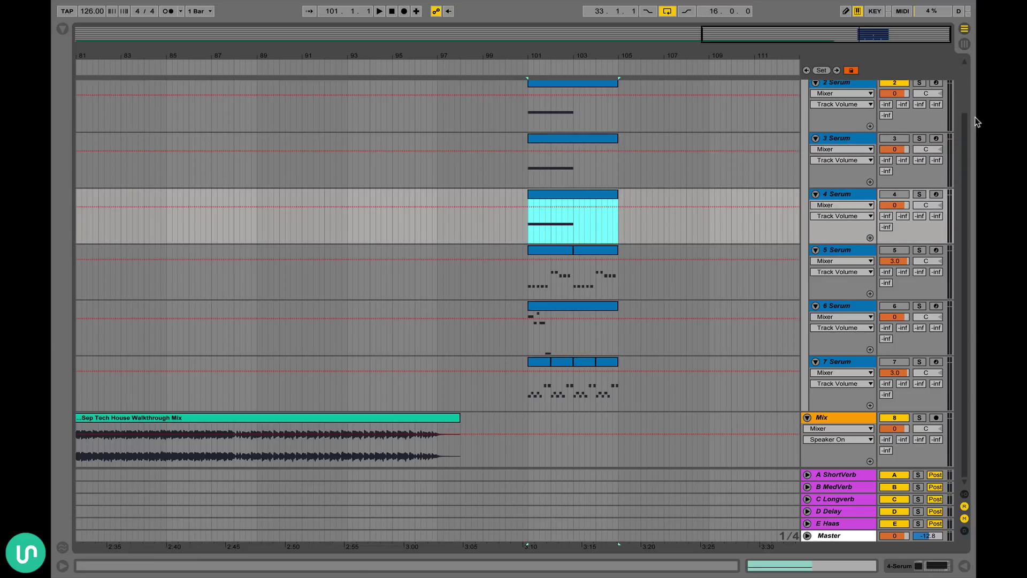
pyautogui.click(920, 139)
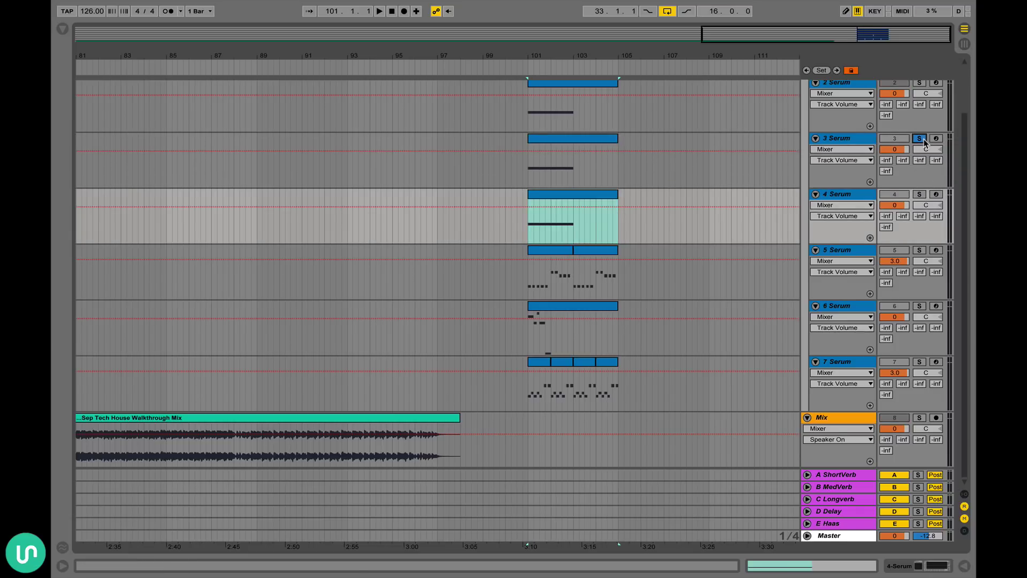
pyautogui.press('space')
pyautogui.doubleClick(838, 138)
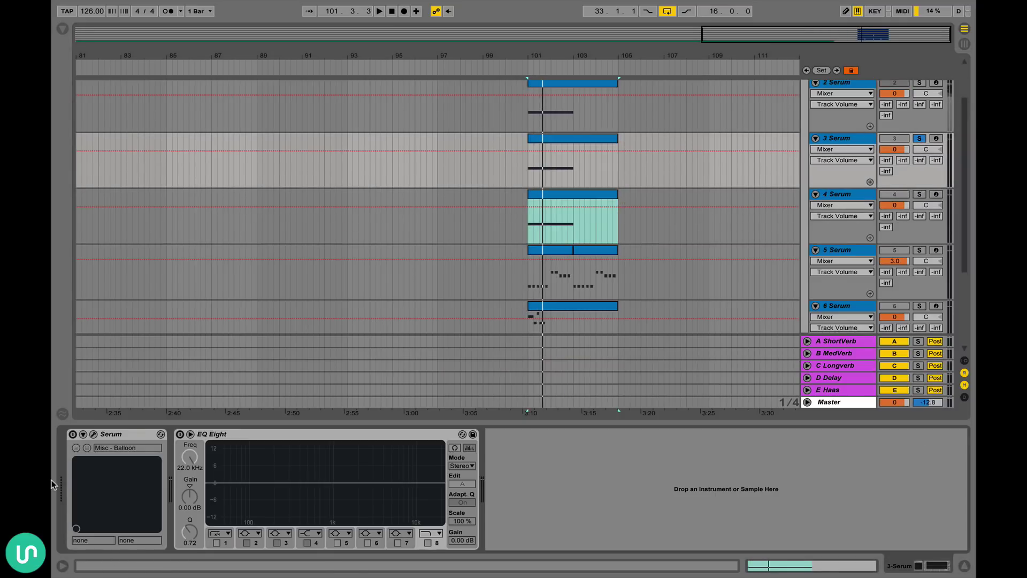
pyautogui.click(73, 434)
pyautogui.press('space')
pyautogui.press('alt+super+l')
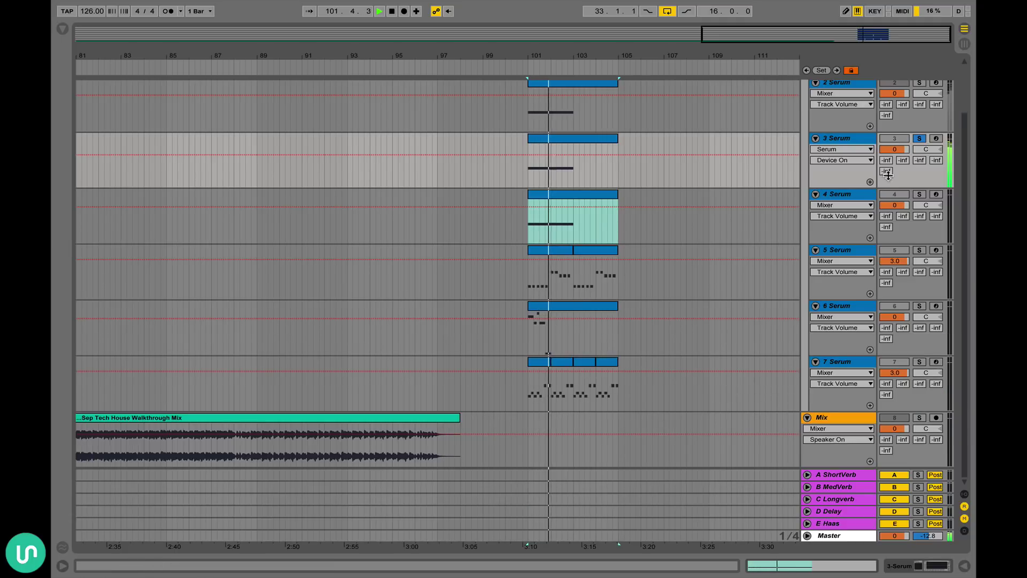
pyautogui.press('space')
pyautogui.click(920, 139)
pyautogui.click(919, 138)
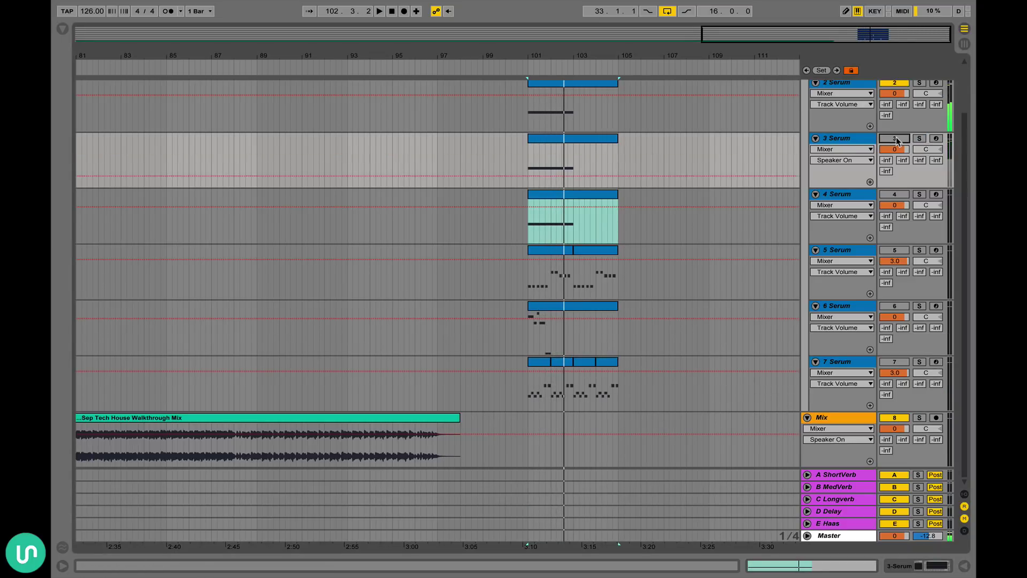
# Turn on the Serum instrument on 4 Serum, solo the track and play its clip
pyautogui.click(854, 197)
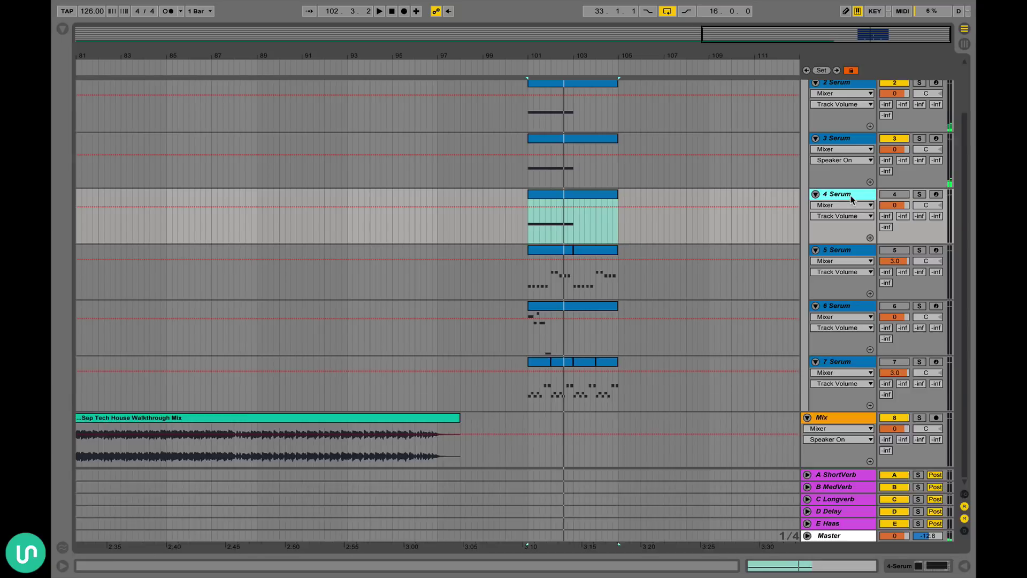
pyautogui.press('alt+super+l')
pyautogui.click(67, 446)
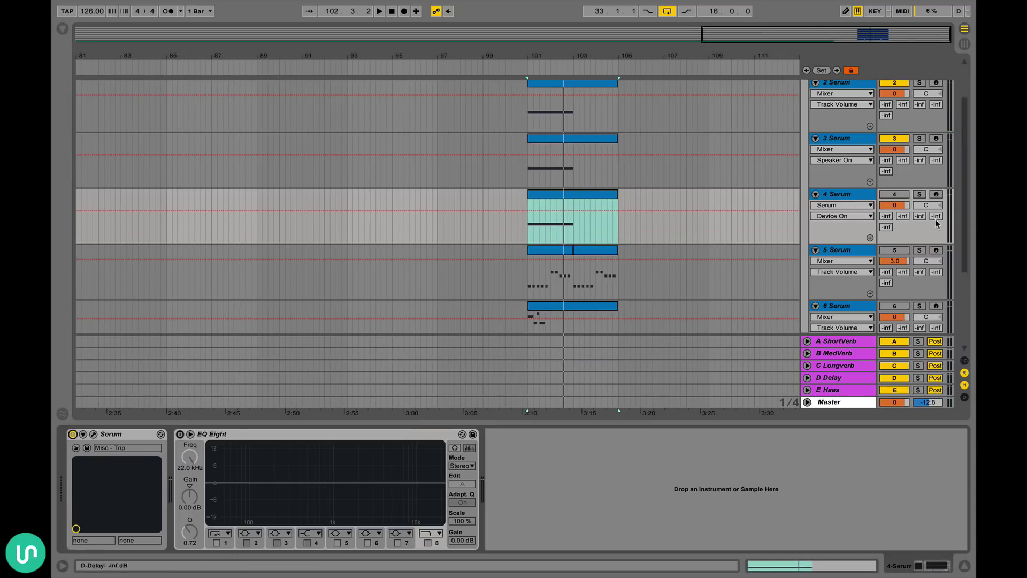
pyautogui.click(920, 194)
pyautogui.click(854, 195)
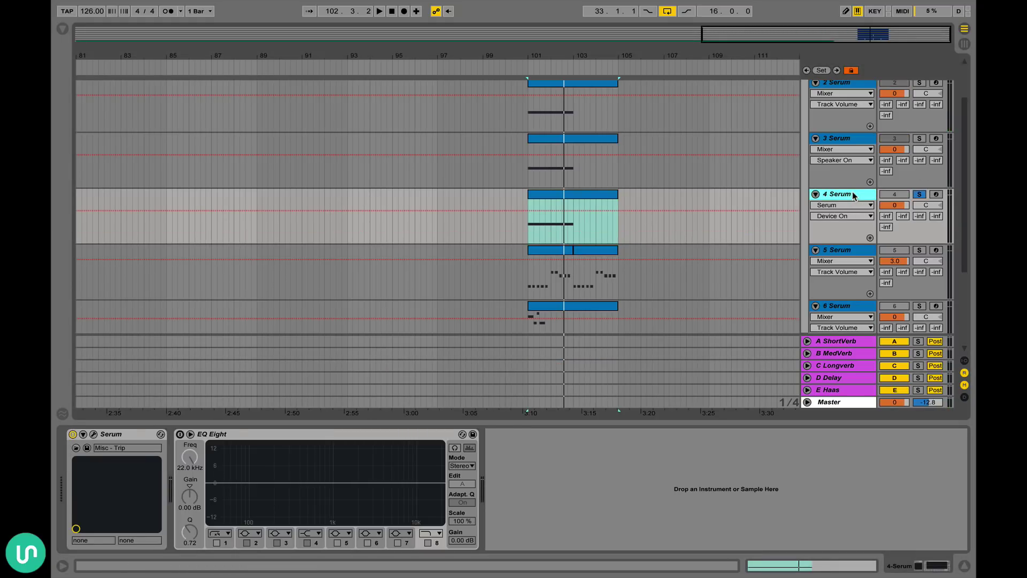
pyautogui.press('space')
pyautogui.press('space')
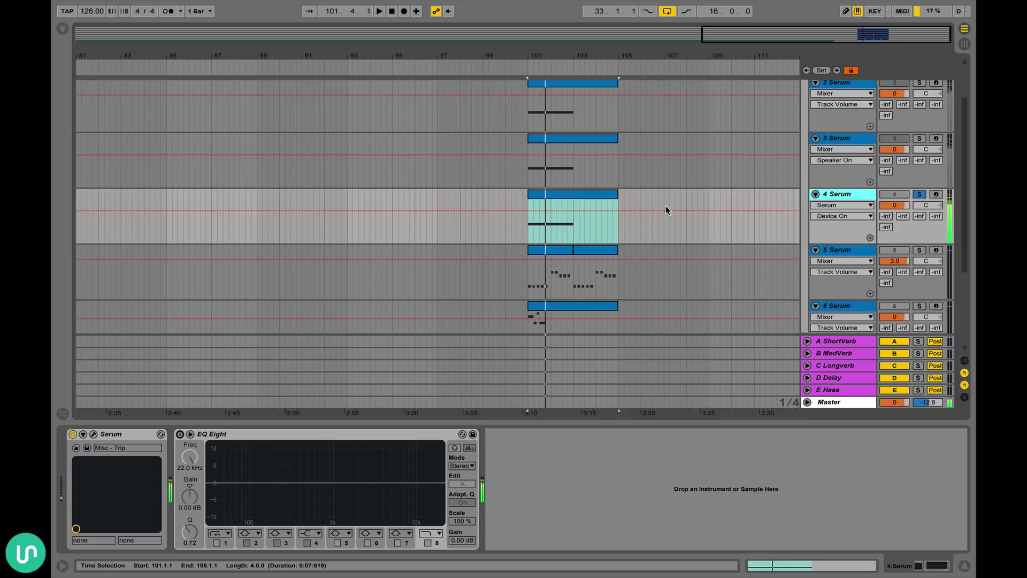
# In the Serum editor of 4 Serum, demonstrate the FAST PITCH LFO macro at 50% and 0% and the DRIVE macro during playback
pyautogui.click(93, 434)
pyautogui.moveTo(427, 104); pyautogui.dragTo(424, 25)
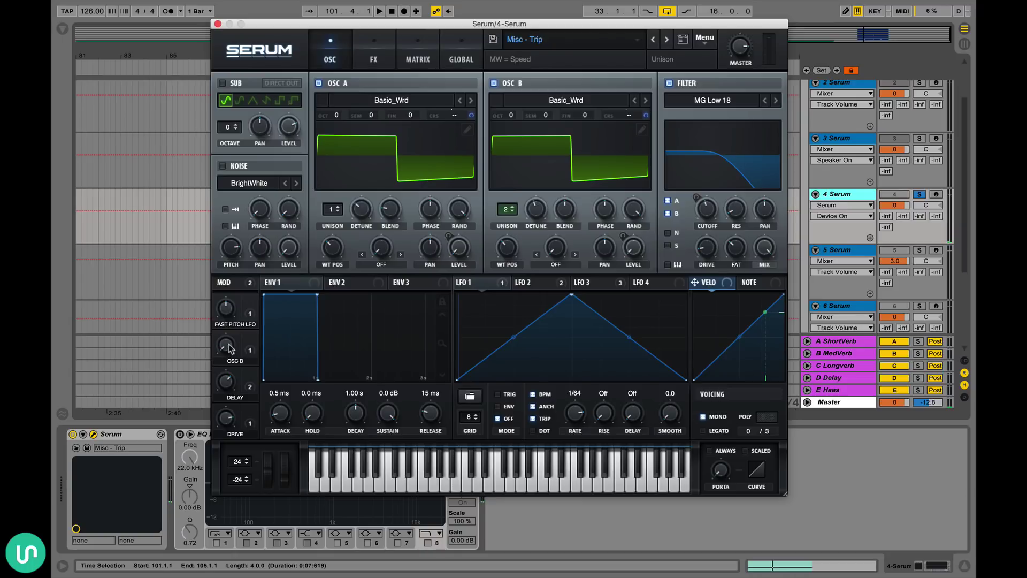
pyautogui.click(225, 303)
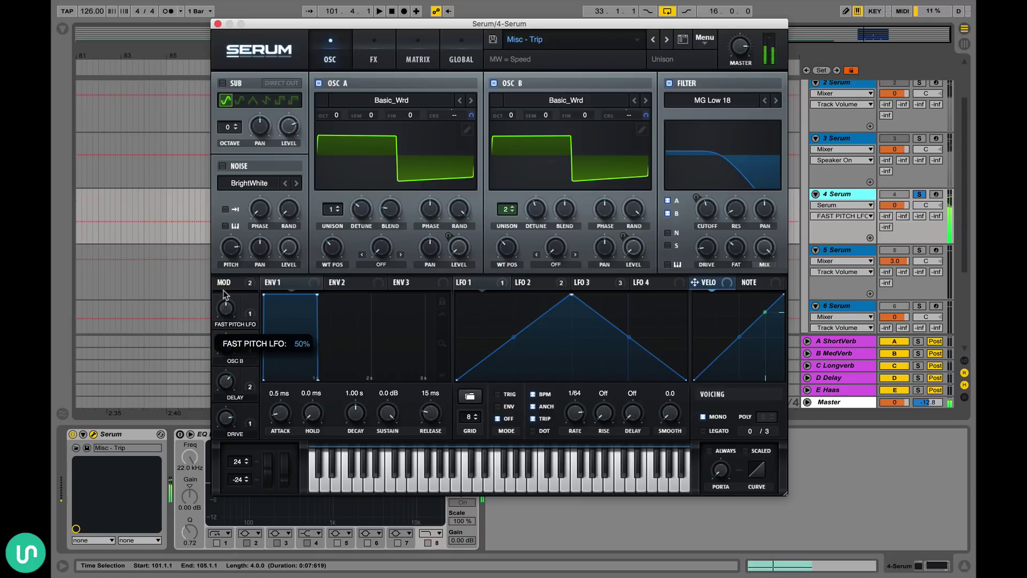
pyautogui.press('space')
pyautogui.moveTo(225, 295); pyautogui.dragTo(228, 419)
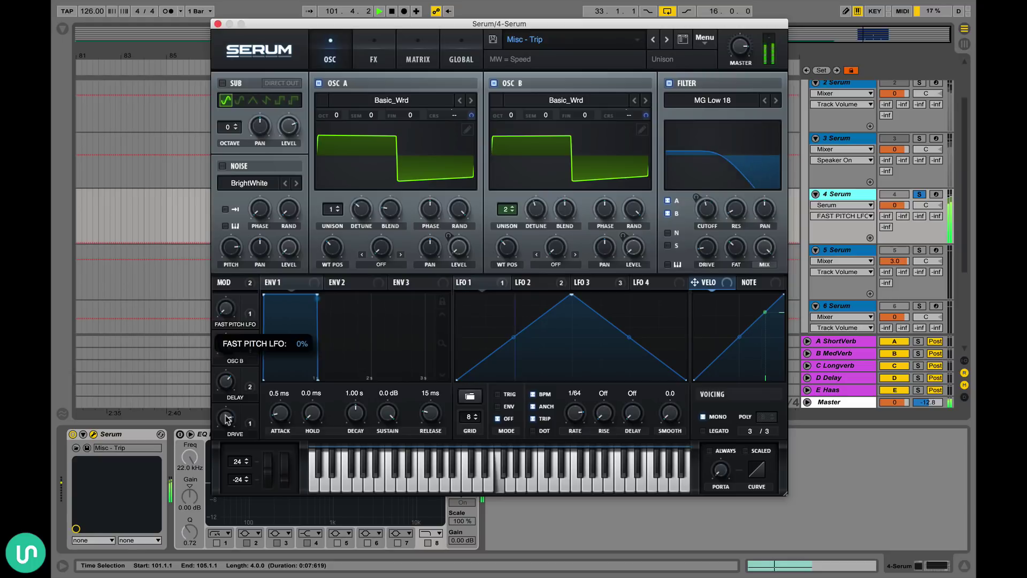
pyautogui.click(226, 418)
pyautogui.press('space')
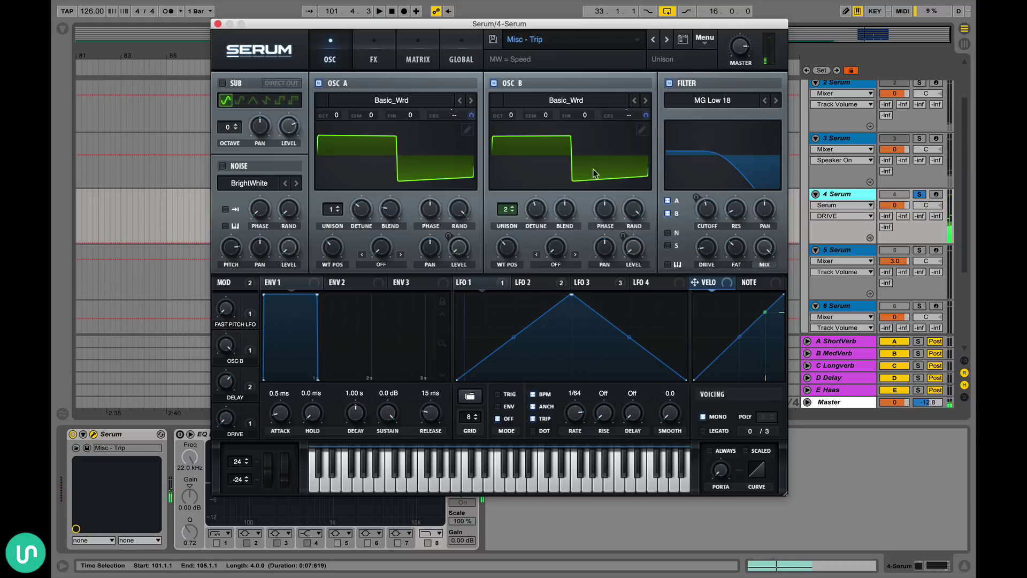
pyautogui.click(218, 23)
# Solo 5 Serum, set its volume to 0 dB and turn on its Serum instrument
pyautogui.scroll(-1, 597, 275)
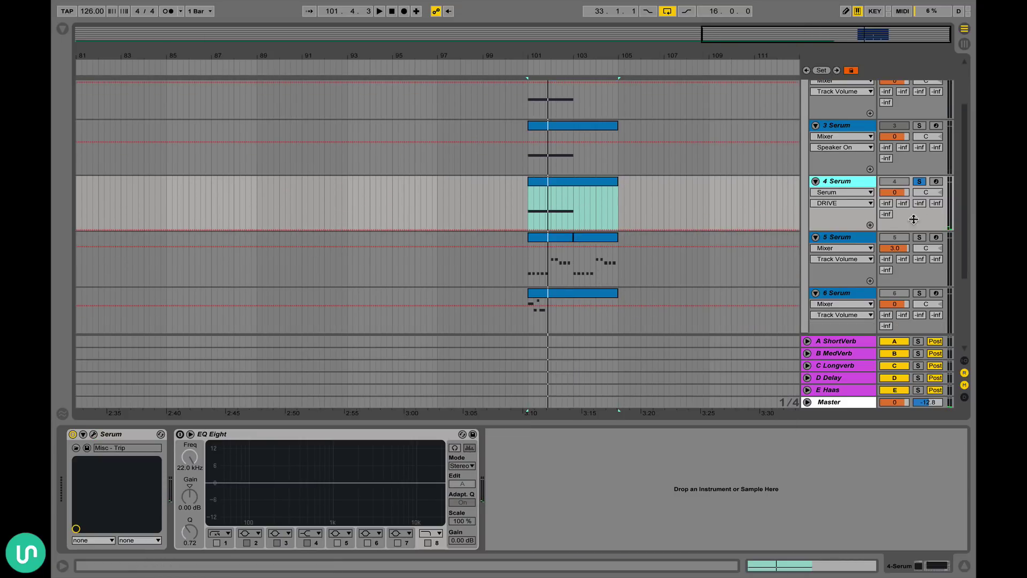
pyautogui.click(852, 240)
pyautogui.click(919, 238)
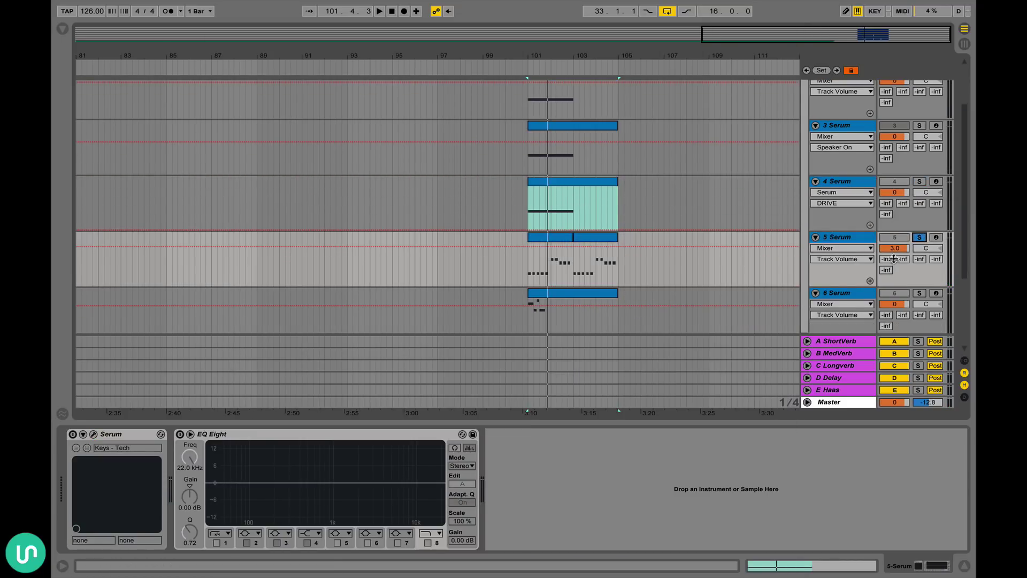
pyautogui.click(895, 250)
pyautogui.write('0')
pyautogui.press('Return')
pyautogui.click(846, 237)
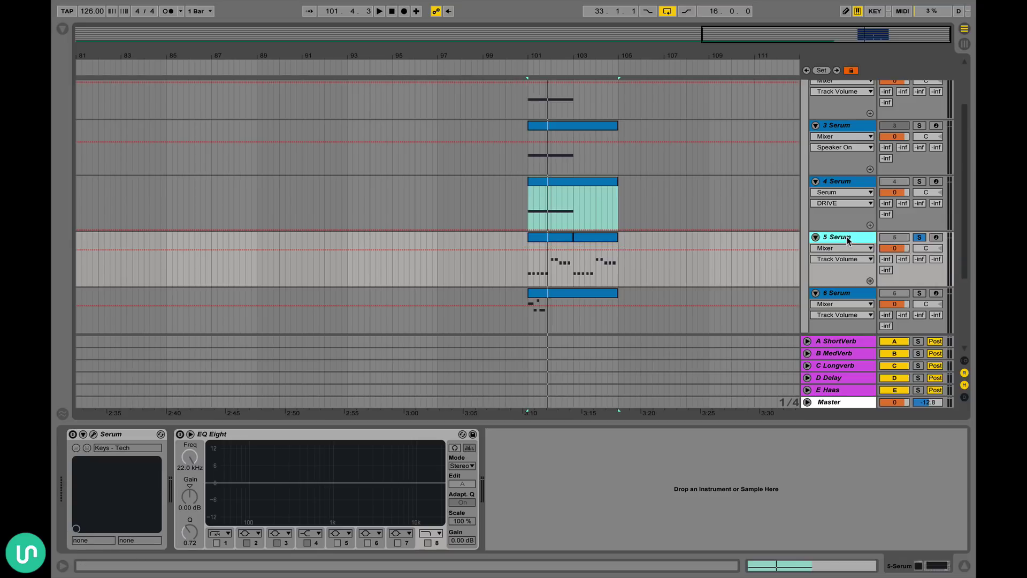
pyautogui.click(74, 434)
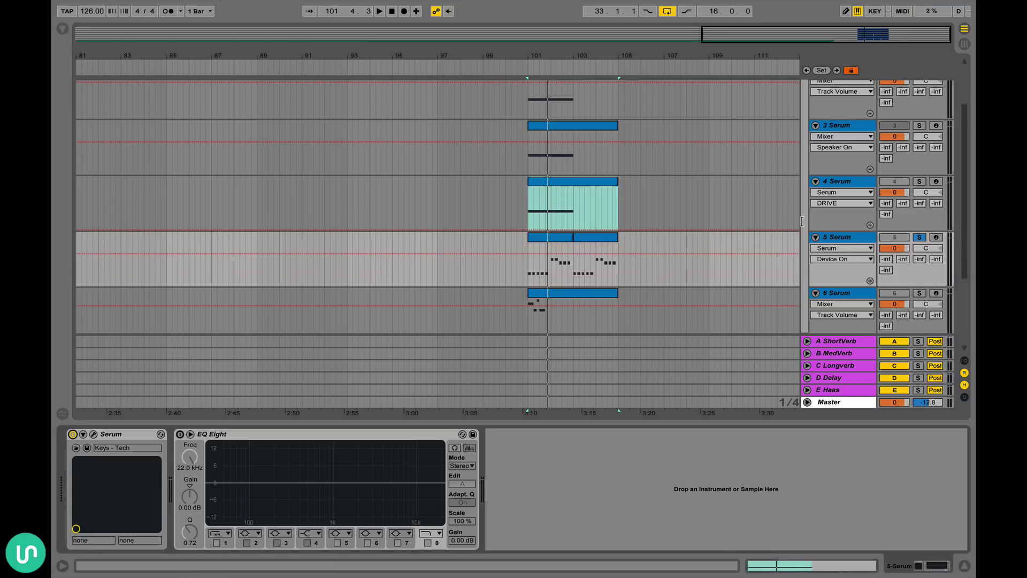
# Select the first 5 Serum clip, from 101.1.1 to 103.1.1, and play it
pyautogui.click(557, 235)
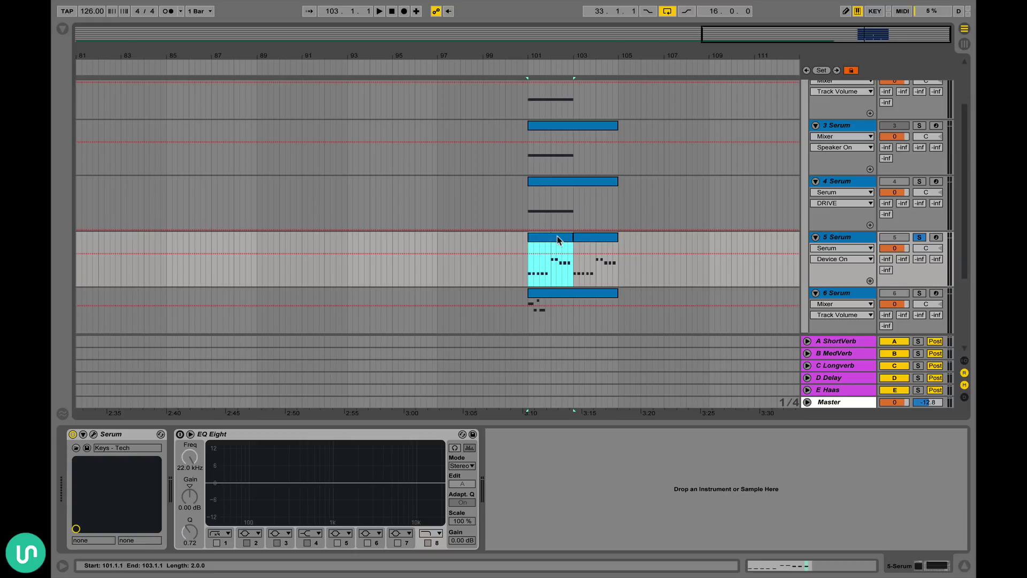
pyautogui.scroll(-2, 557, 235)
pyautogui.scroll(-2, 659, 236)
pyautogui.press('space')
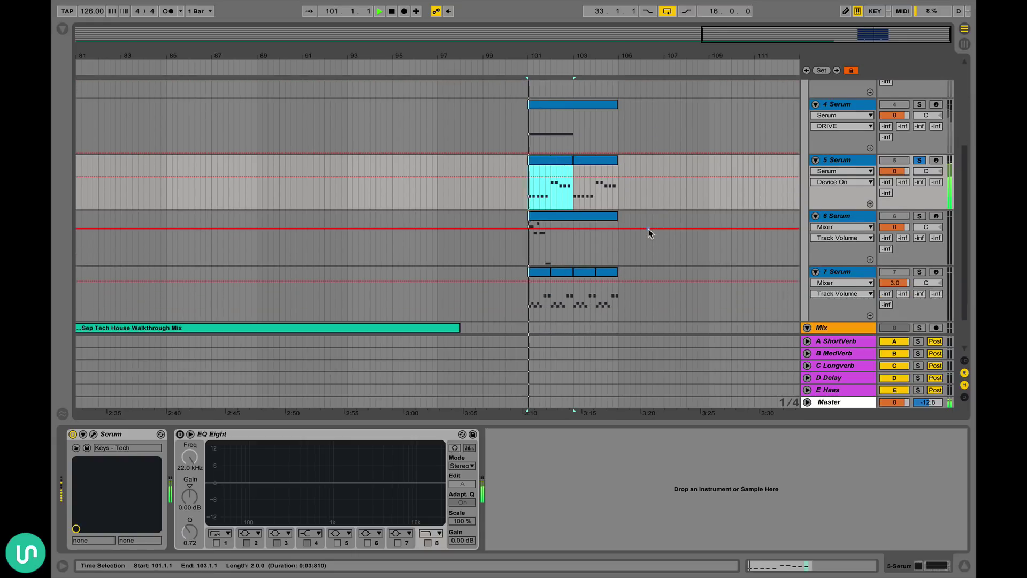
# Open the Serum editor of 5 Serum and demonstrate the DELAY macro at 100% and the COLOR macro during playback
pyautogui.click(94, 435)
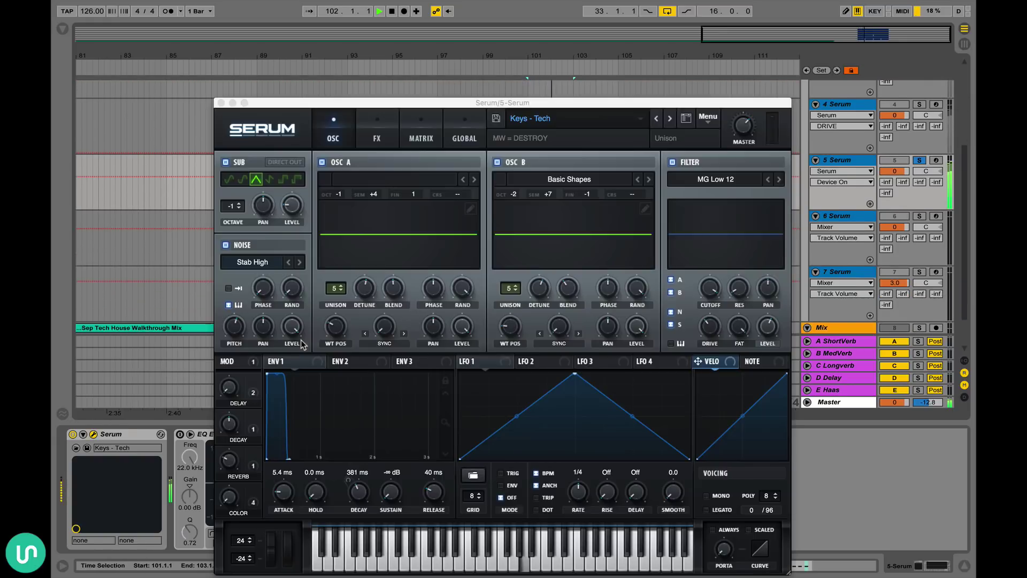
pyautogui.click(233, 395)
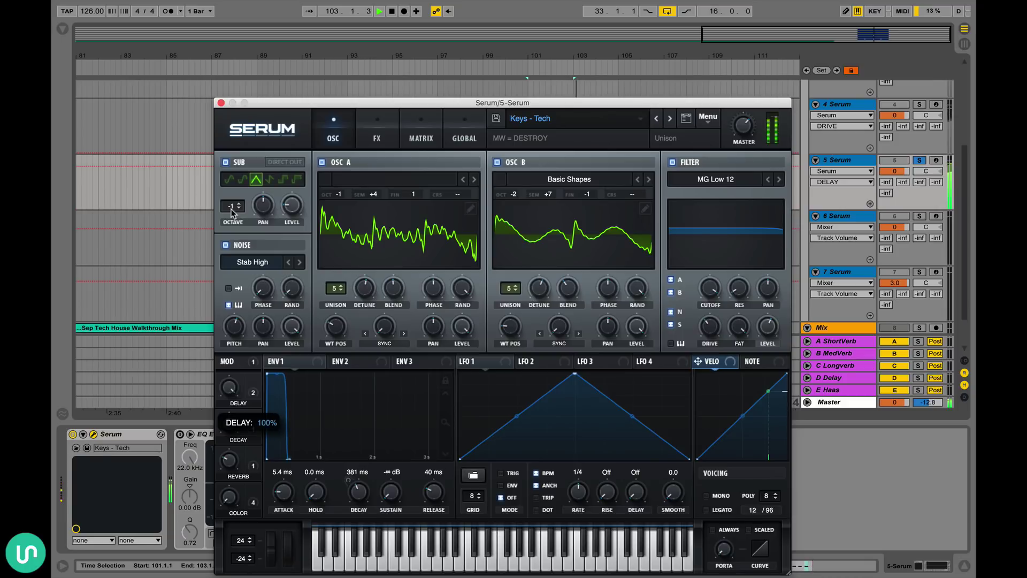
pyautogui.press('space')
pyautogui.click(229, 497)
pyautogui.press('space')
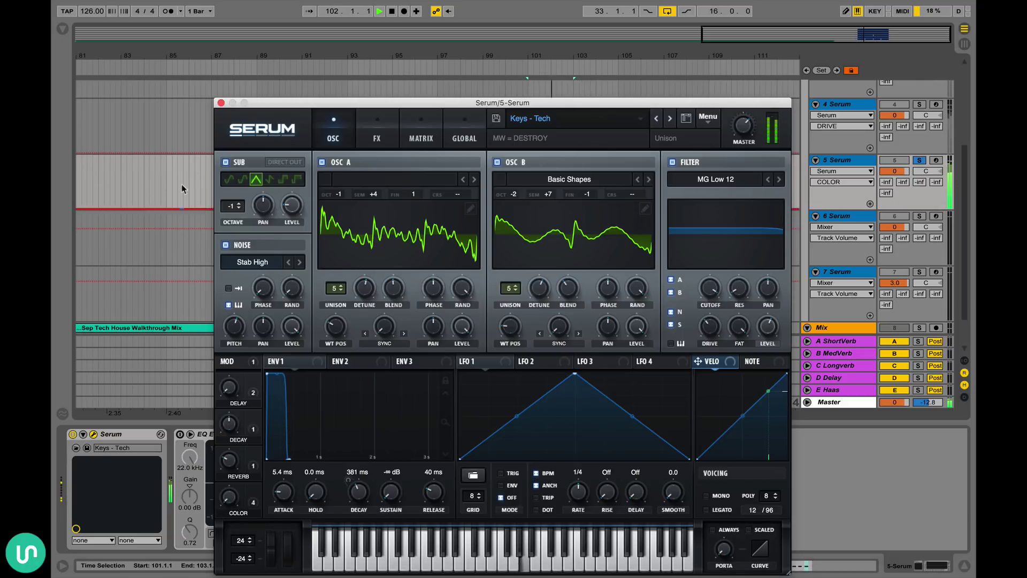
# Stop playback and close the Serum editor of 5 Serum
pyautogui.press('space')
pyautogui.click(220, 102)
pyautogui.scroll(-2, 445, 209)
pyautogui.scroll(5, 445, 210)
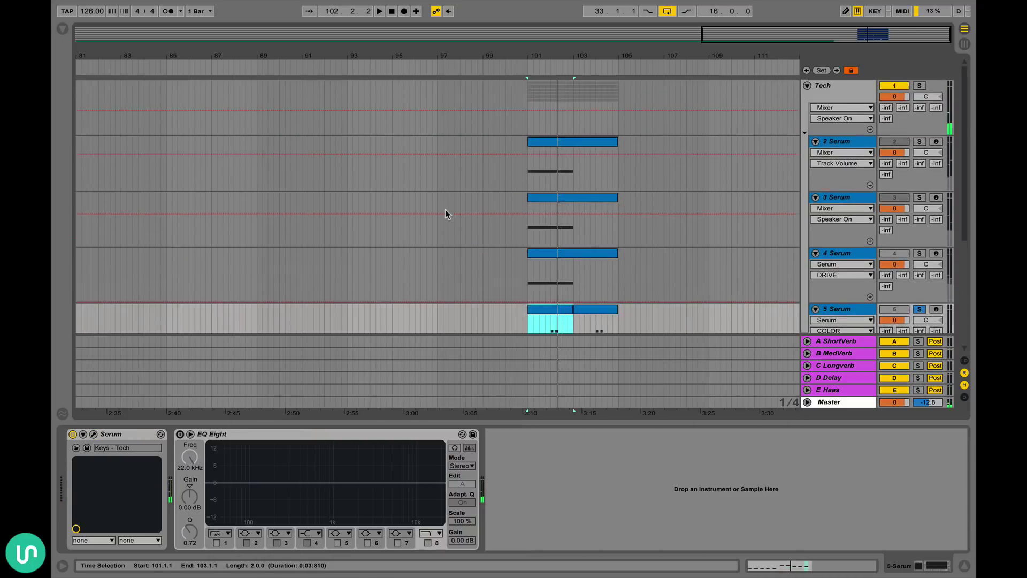
pyautogui.scroll(-5, 445, 209)
# Play the full 6 Serum clip, 101.1.1 to 105.1.1, with the track soloed and its Serum instrument turned on
pyautogui.click(566, 174)
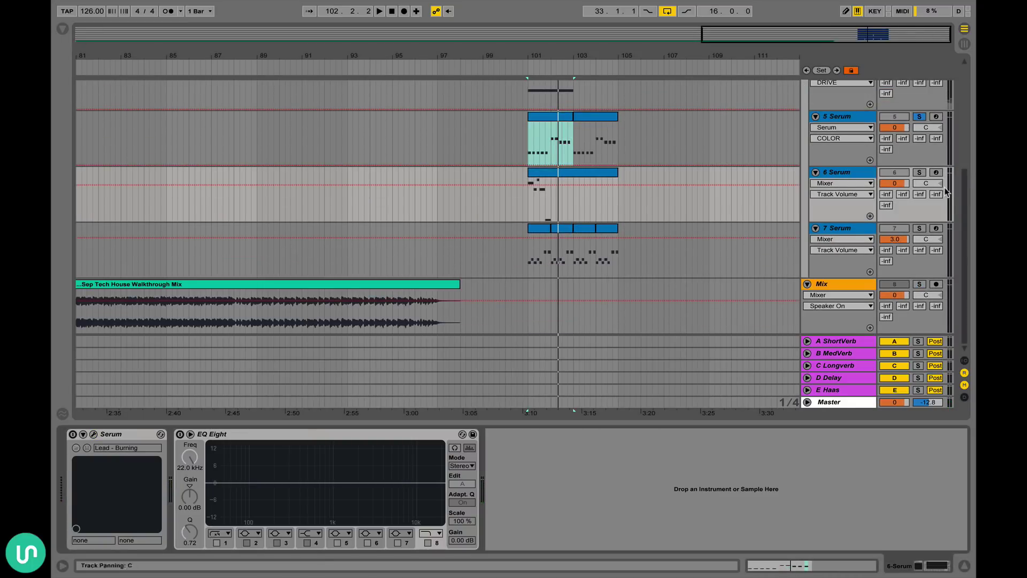
pyautogui.click(566, 174)
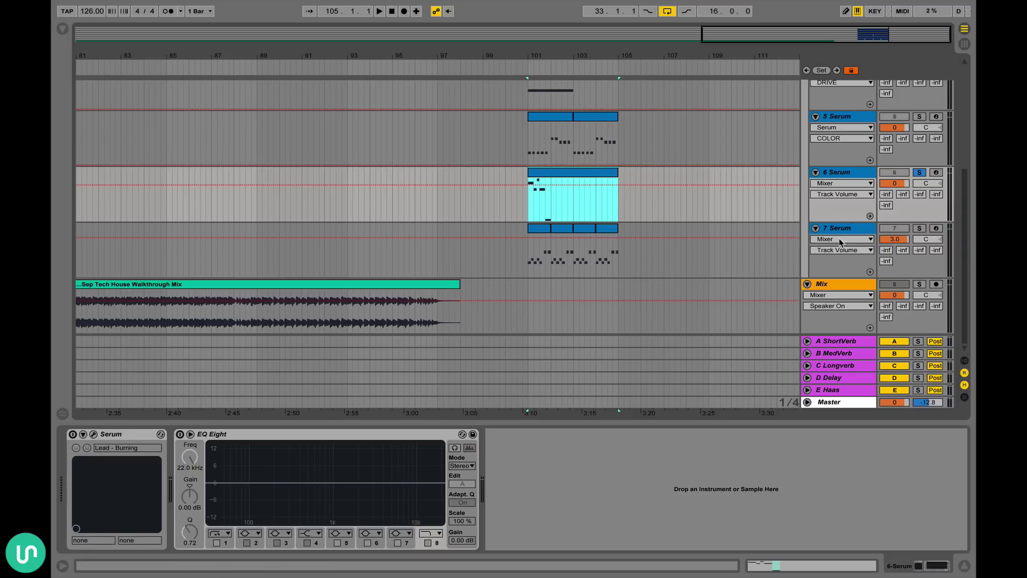
pyautogui.click(73, 435)
pyautogui.press('space')
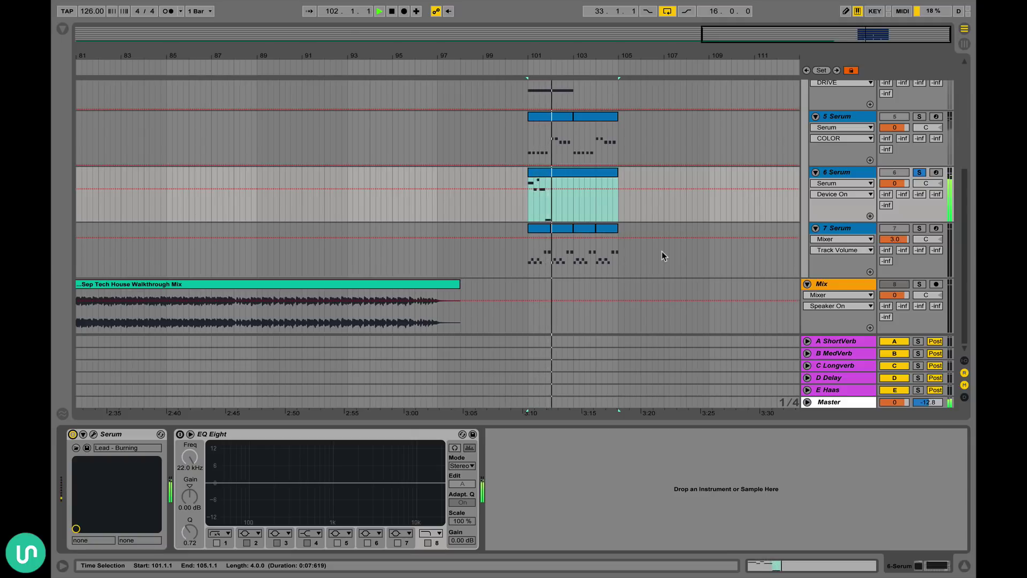
pyautogui.press('space')
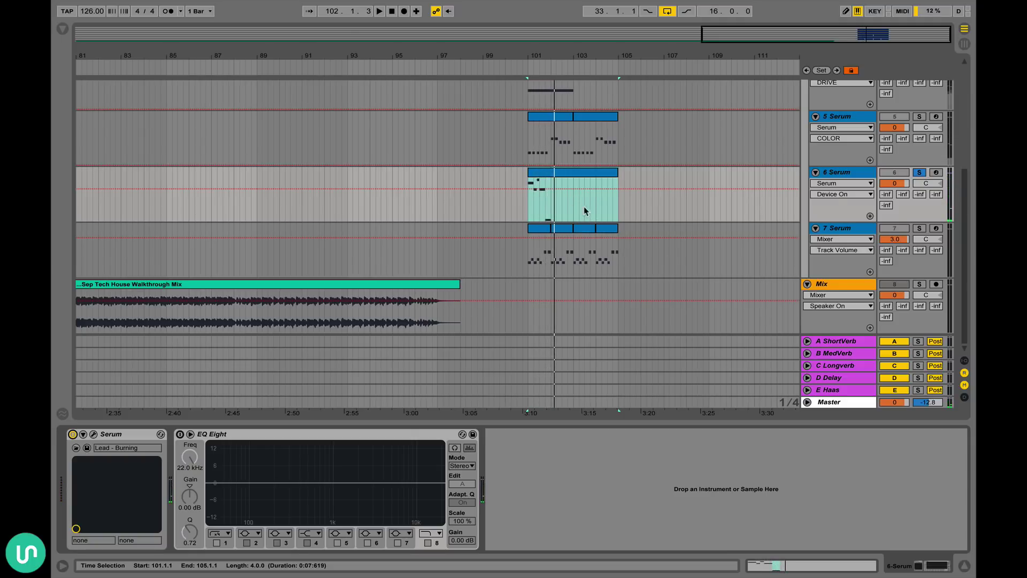
# Select only the first bar of the 6 Serum clip, from 101.1.1 to 102.1.1
pyautogui.moveTo(550, 203); pyautogui.dragTo(527, 203)
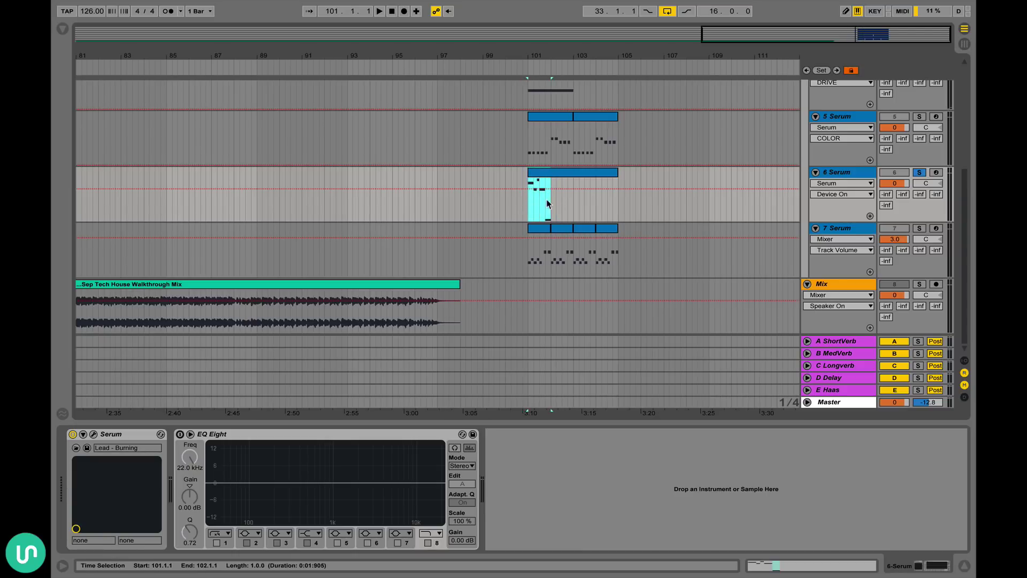
pyautogui.click(551, 196)
pyautogui.moveTo(545, 197); pyautogui.dragTo(530, 199)
# Open the Serum editor of 6 Serum and demonstrate the FAT macro at 99%, NOISE at 100% and ADD LAYER during playback
pyautogui.click(94, 434)
pyautogui.press('space')
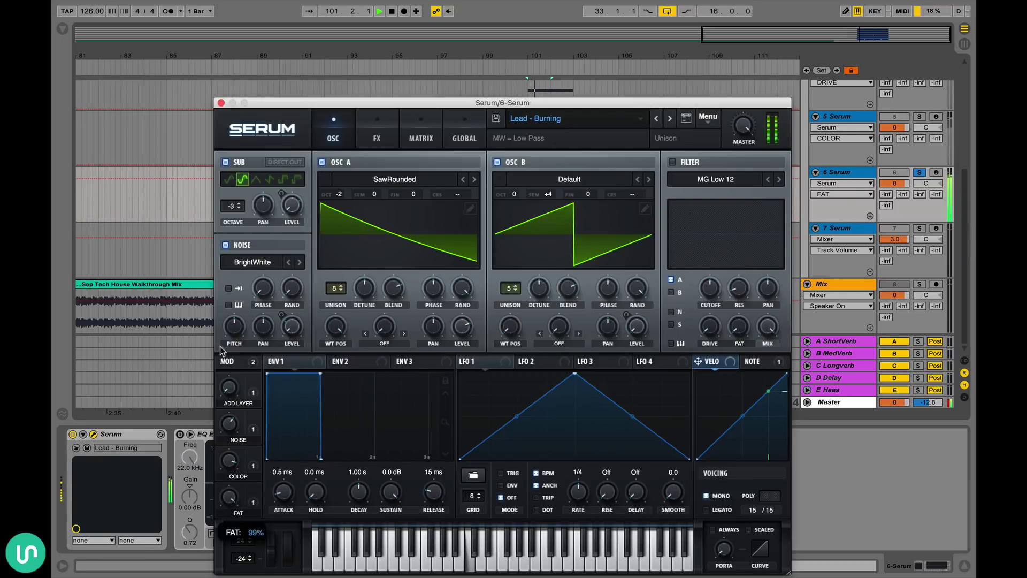
pyautogui.moveTo(229, 423); pyautogui.dragTo(229, 525)
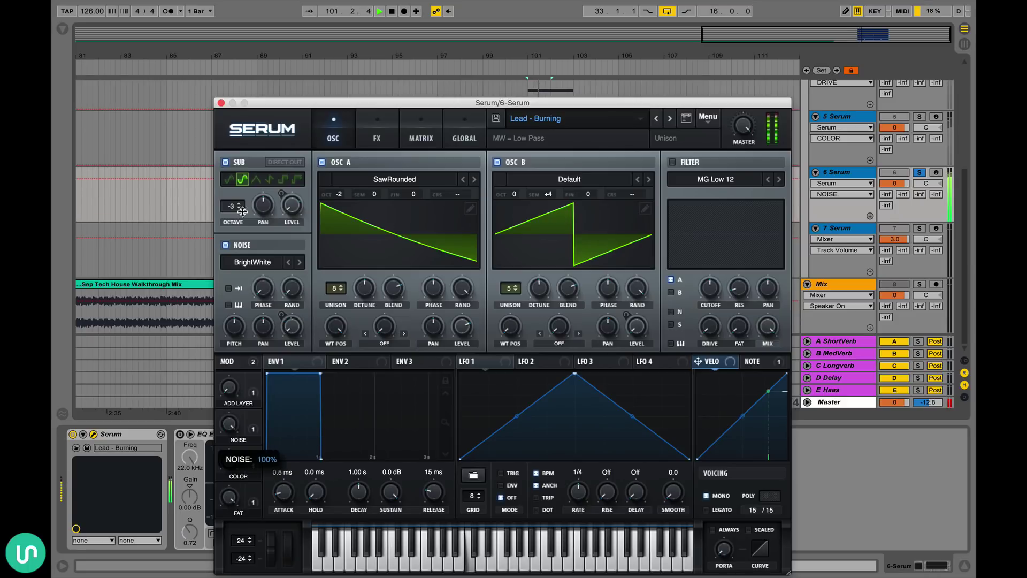
pyautogui.moveTo(230, 389); pyautogui.dragTo(192, 453)
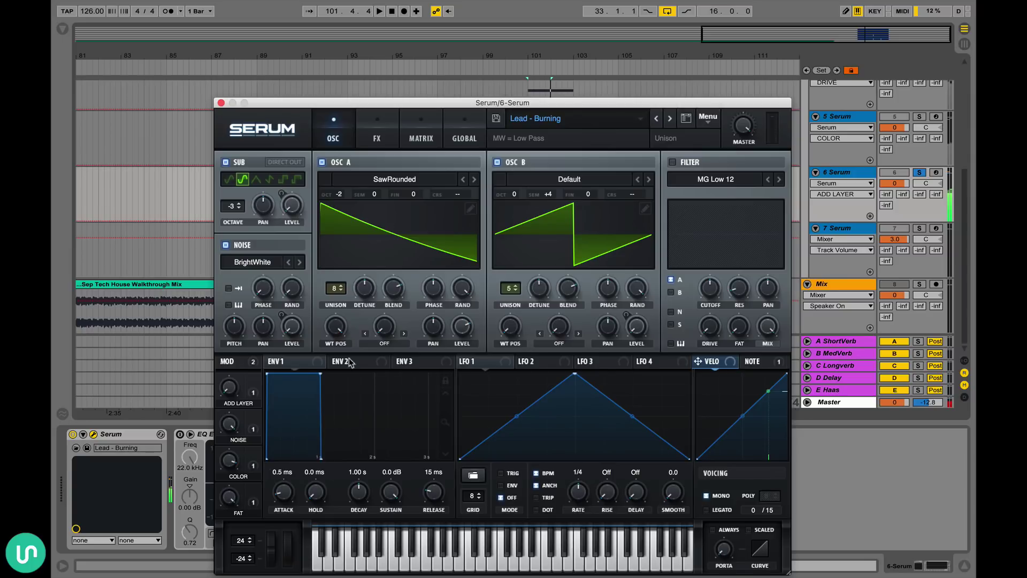
# Adjust the NOISE macro, set COLOR to about 31%, and close the Serum editor of 6 Serum
pyautogui.click(233, 436)
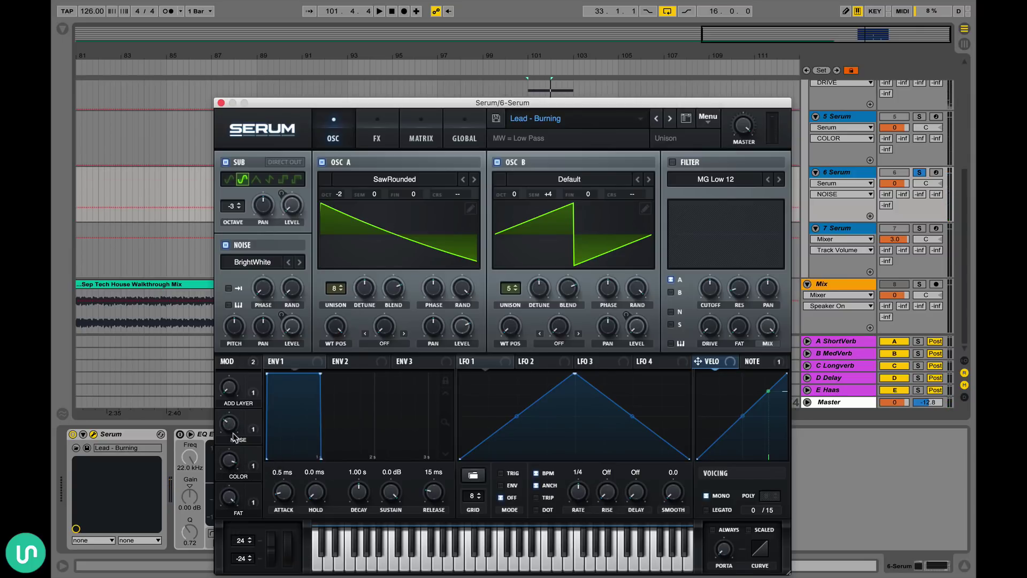
pyautogui.click(229, 460)
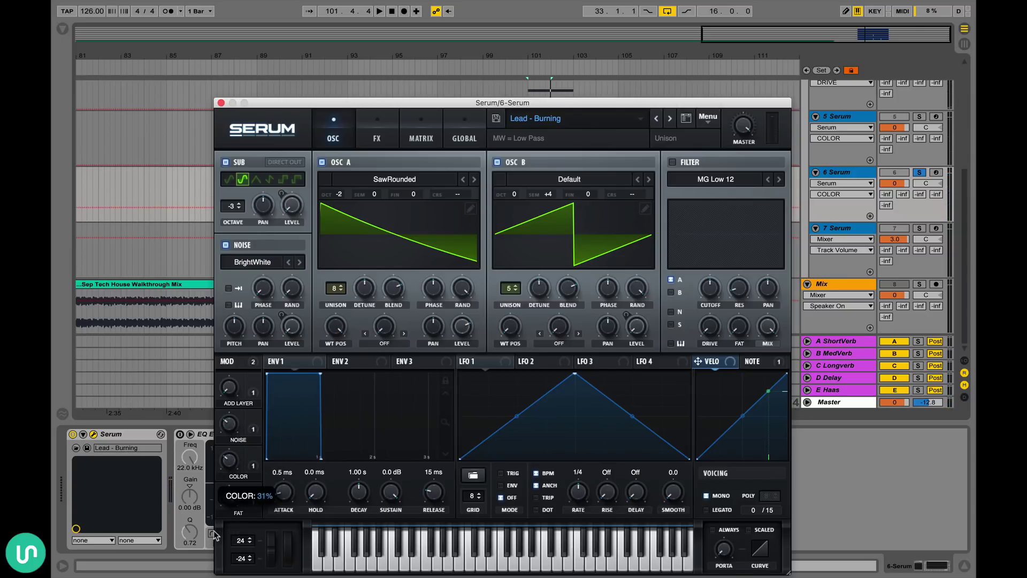
pyautogui.click(220, 102)
# Solo 7 Serum, set its volume to 0 dB and turn on its Serum instrument
pyautogui.click(837, 229)
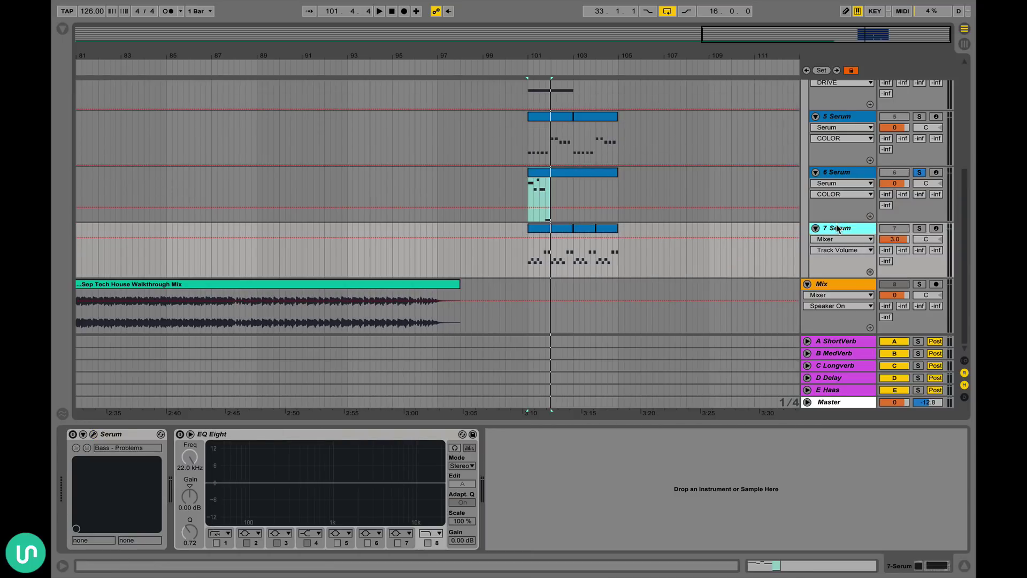
pyautogui.press('Delete')
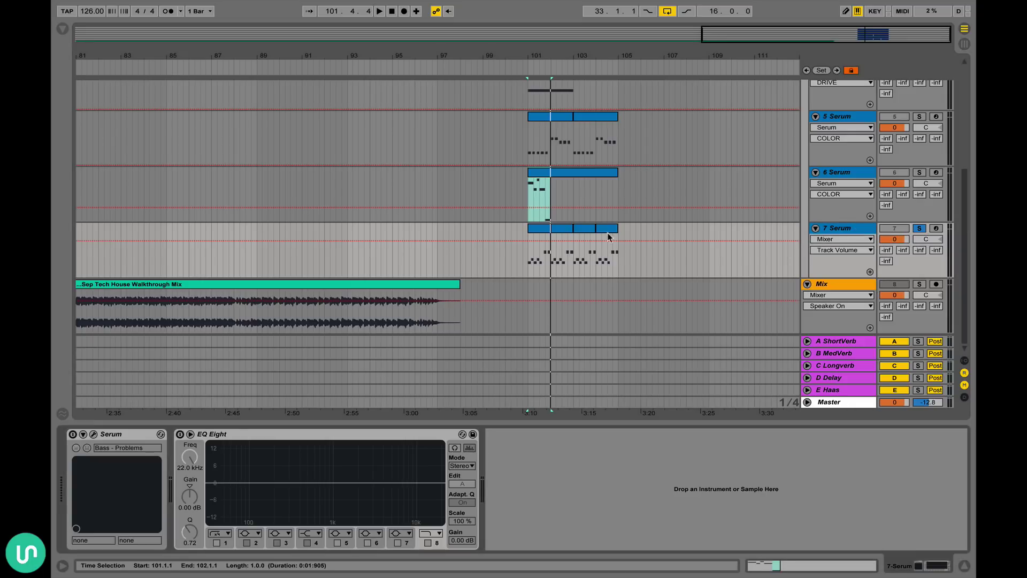
pyautogui.click(562, 229)
pyautogui.click(73, 434)
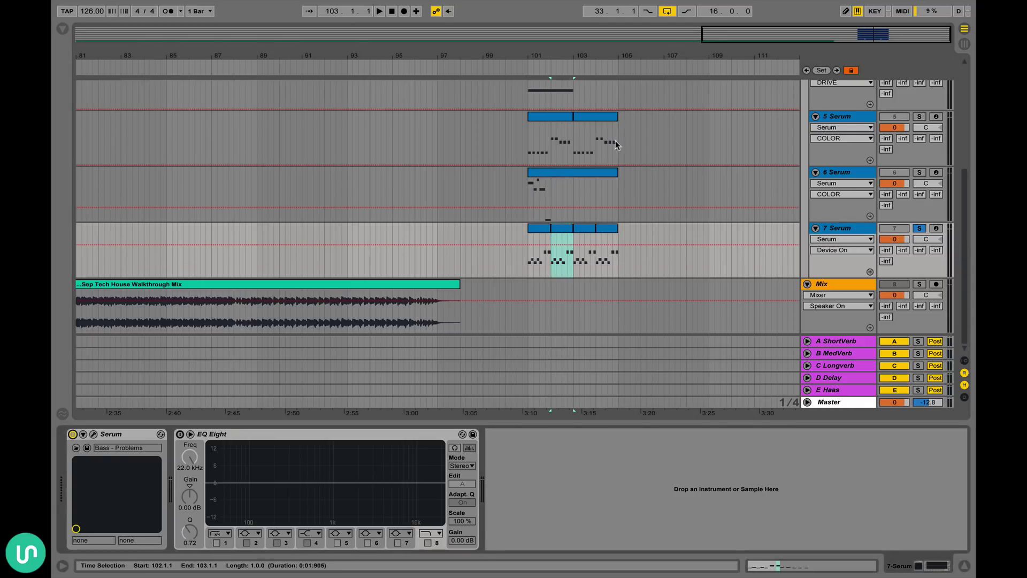
# Play the 7 Serum track from its first clip, 101.1.1 to 102.1.1, and open its Serum editor, moved slightly higher
pyautogui.click(537, 231)
pyautogui.press('space')
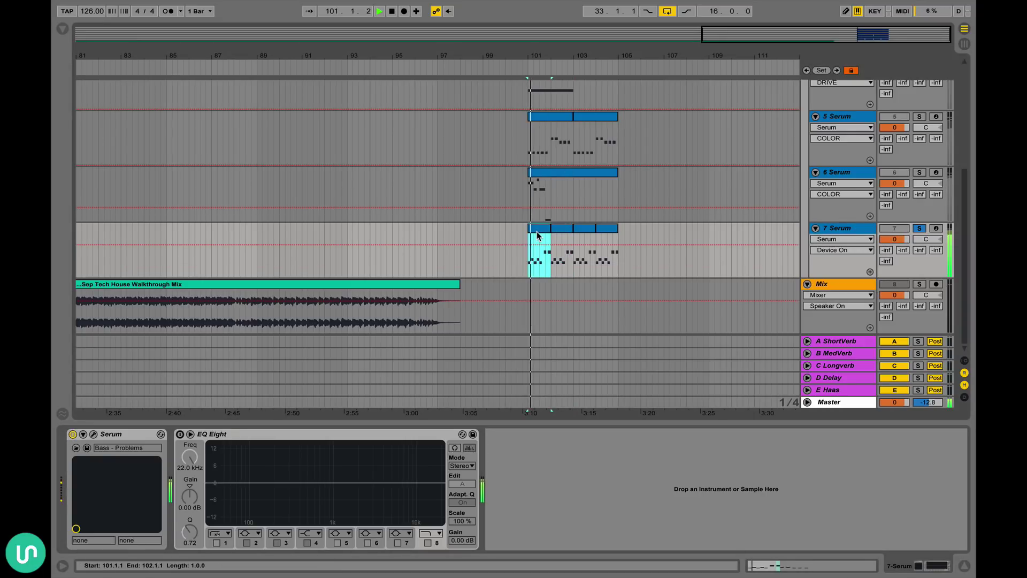
pyautogui.click(93, 434)
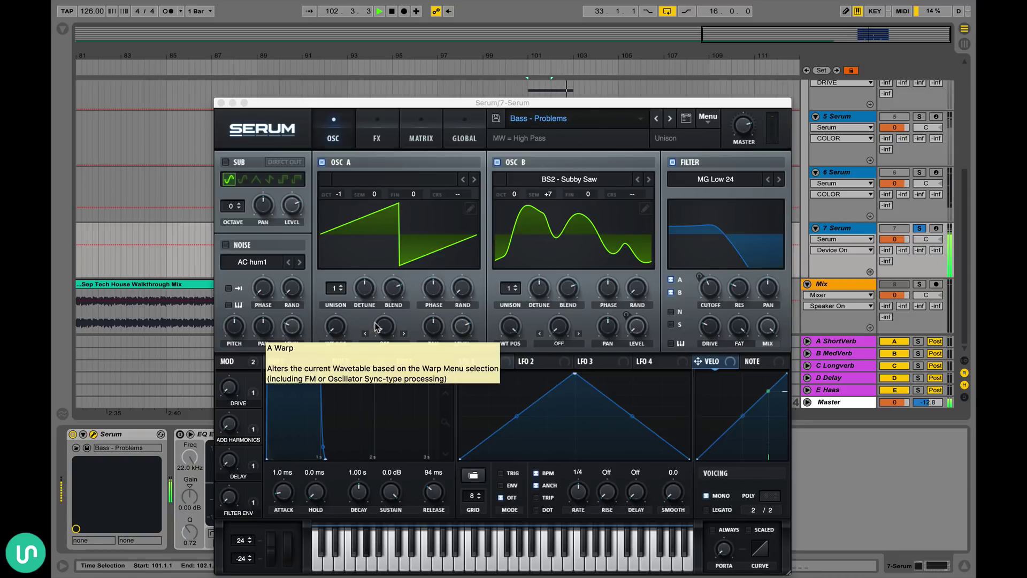
pyautogui.press('space')
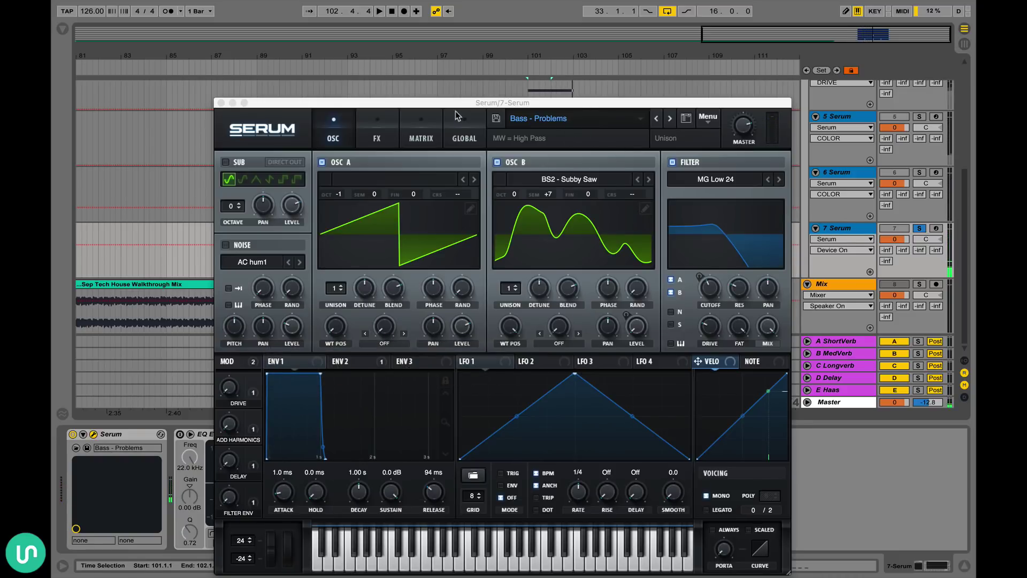
pyautogui.moveTo(454, 105); pyautogui.dragTo(447, 71)
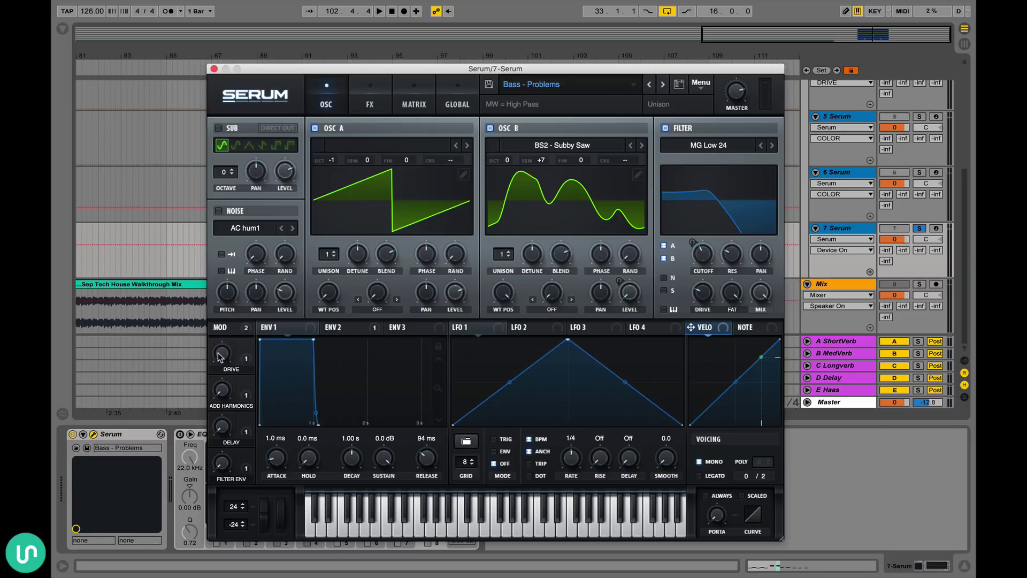
# Demonstrate the ADD HARMONICS macro at 67% and 0% during playback, return DRIVE to 0%, and close the editor
pyautogui.press('space')
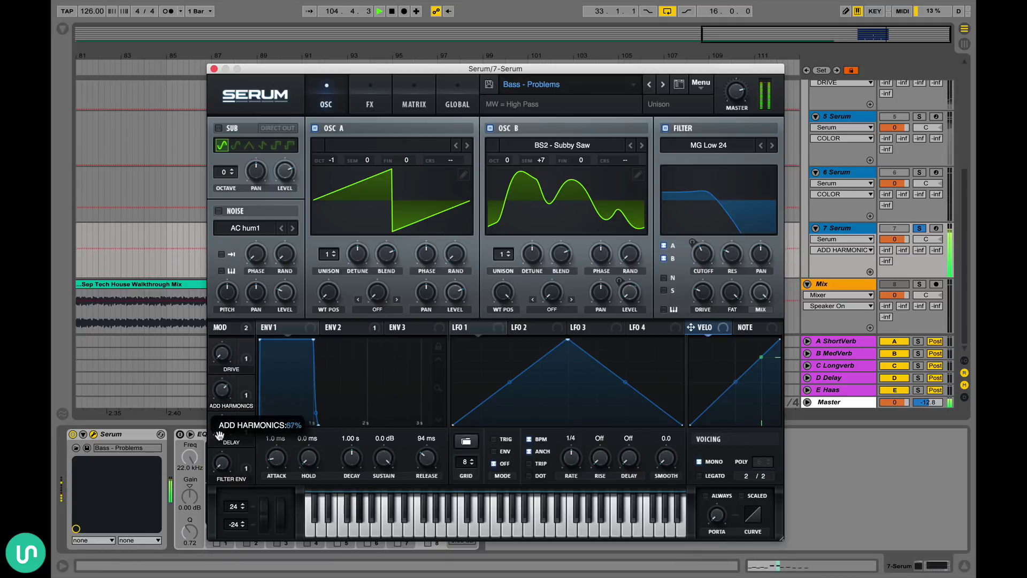
pyautogui.press('space')
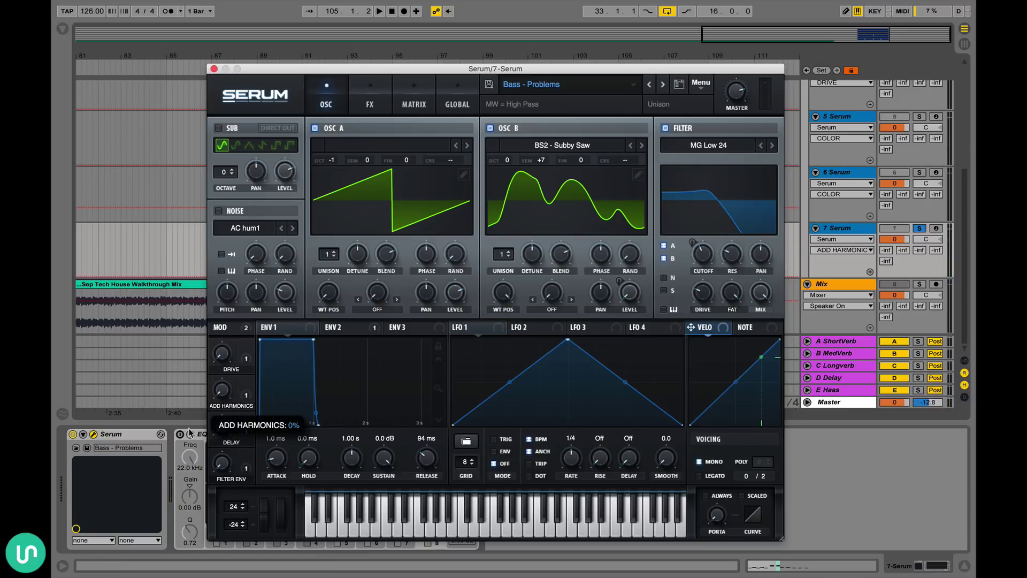
pyautogui.click(222, 354)
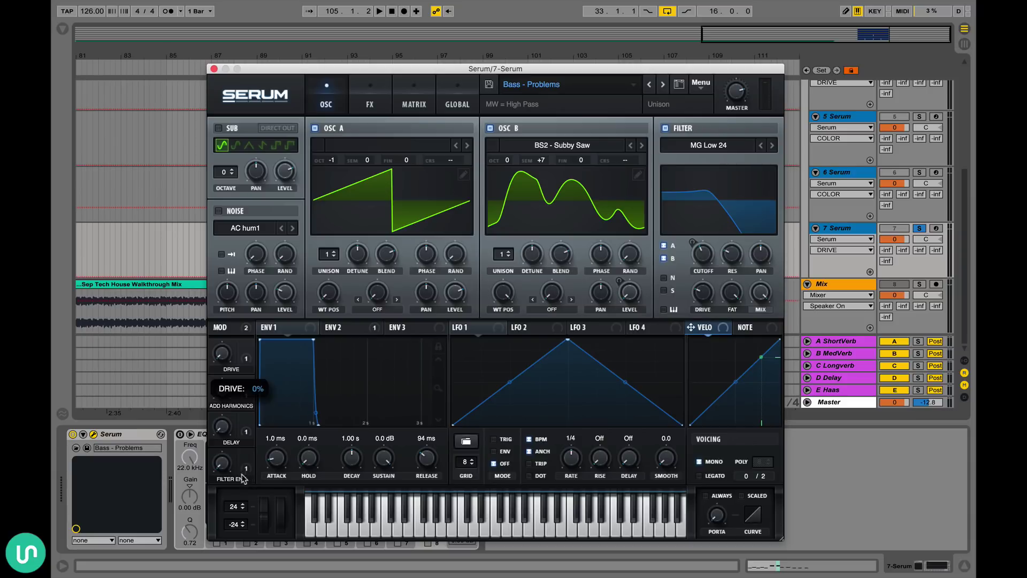
pyautogui.click(214, 68)
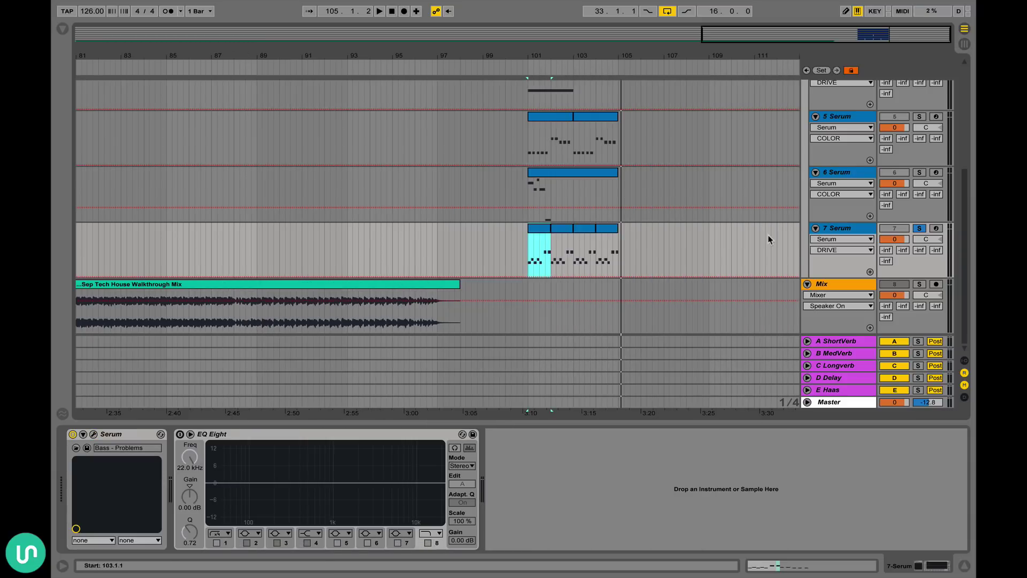
# Unsolo 7 Serum and show the track's device chain
pyautogui.scroll(5, 722, 276)
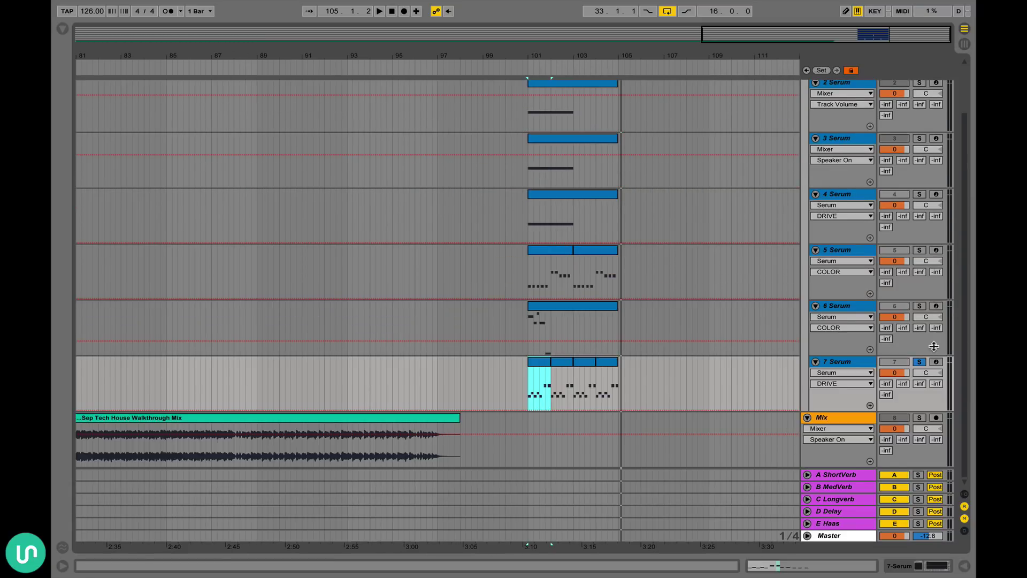
pyautogui.click(919, 362)
pyautogui.doubleClick(862, 365)
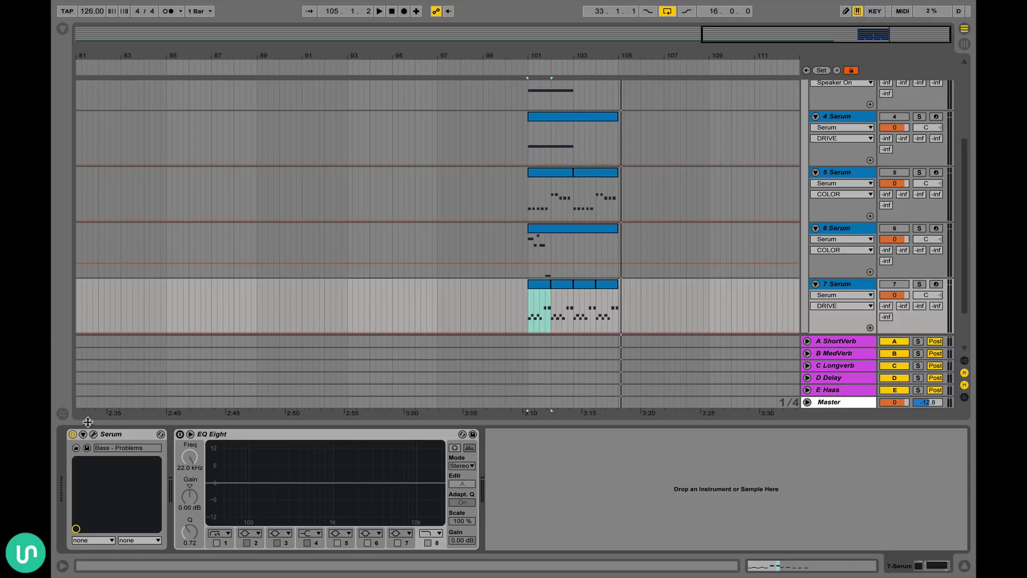
# Open the Serum editor of 7 Serum and browse the presets in Unison Tech House Collection For Serum Vol. 1 without loading one
pyautogui.click(94, 434)
pyautogui.click(565, 84)
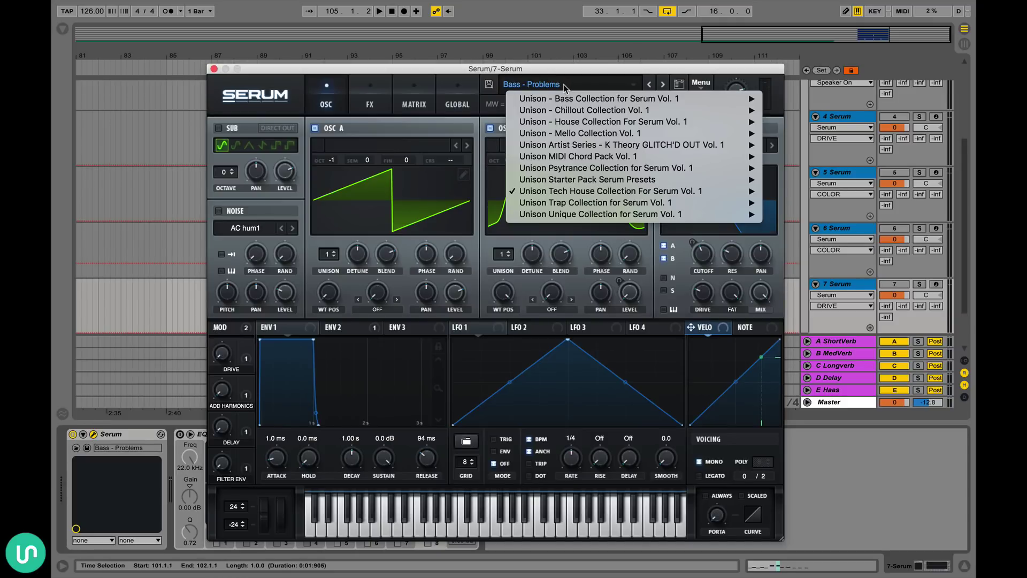
pyautogui.moveTo(580, 193)
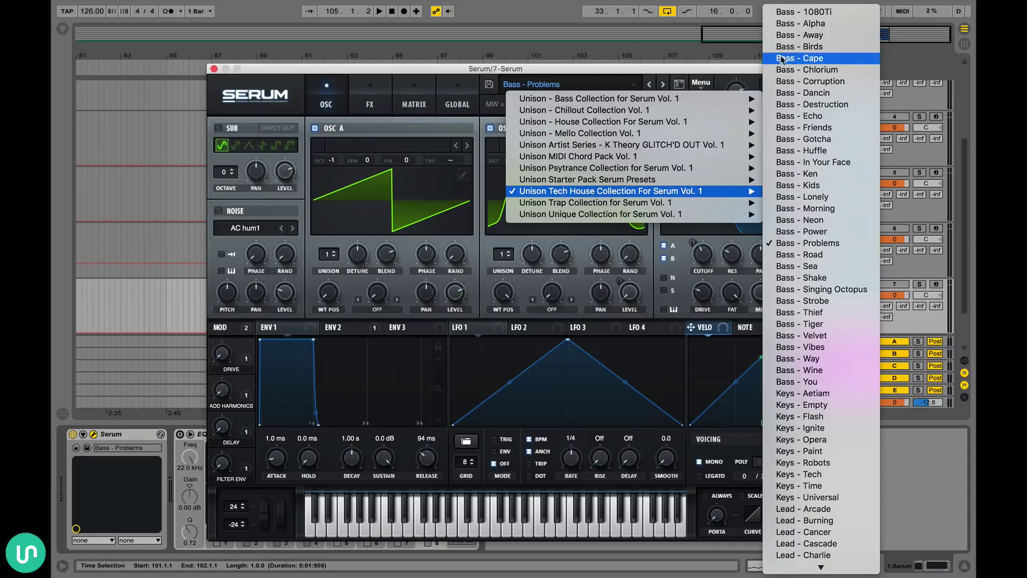
pyautogui.scroll(-2, 787, 14)
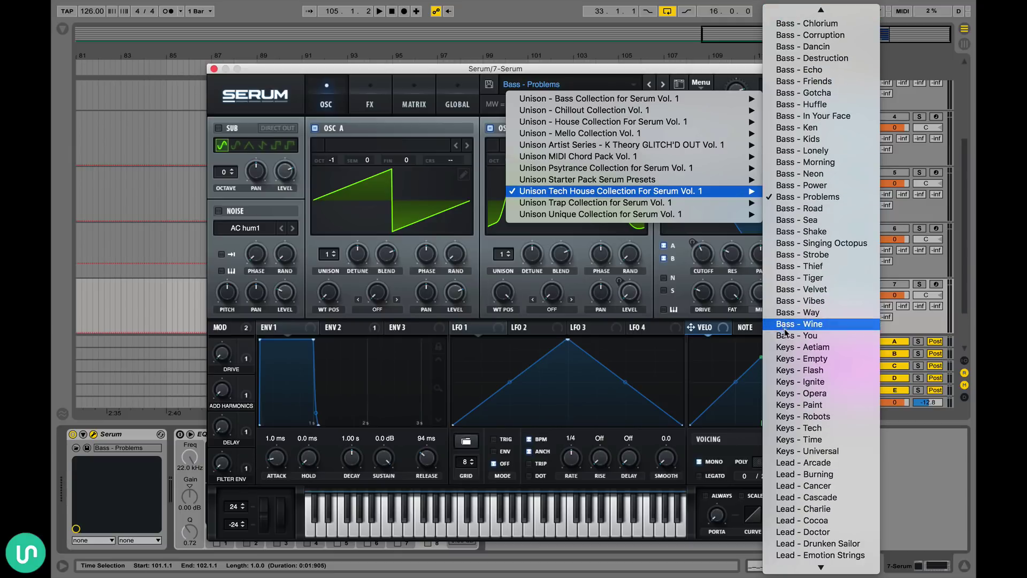
pyautogui.scroll(-10, 797, 396)
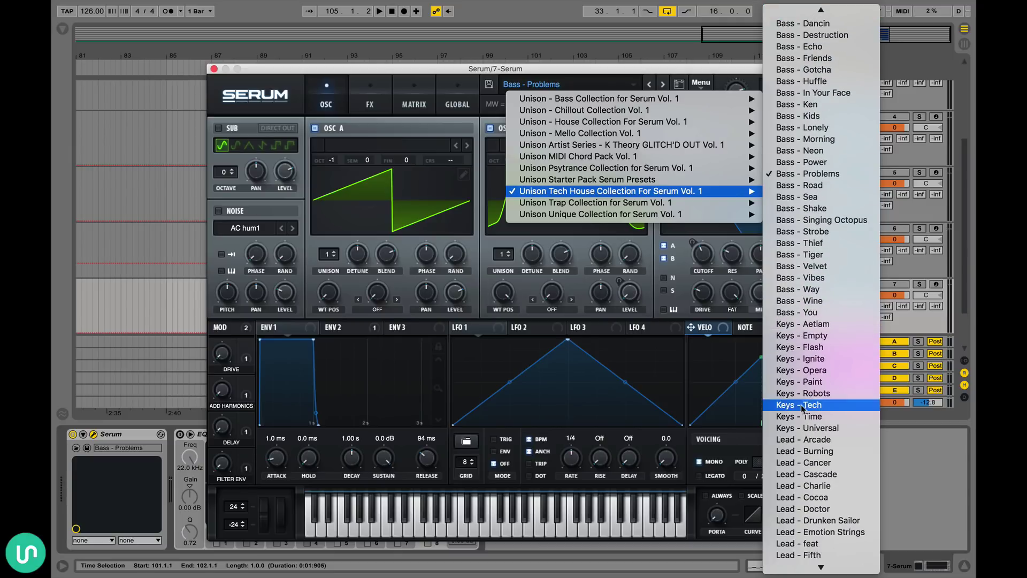
pyautogui.scroll(-12, 802, 416)
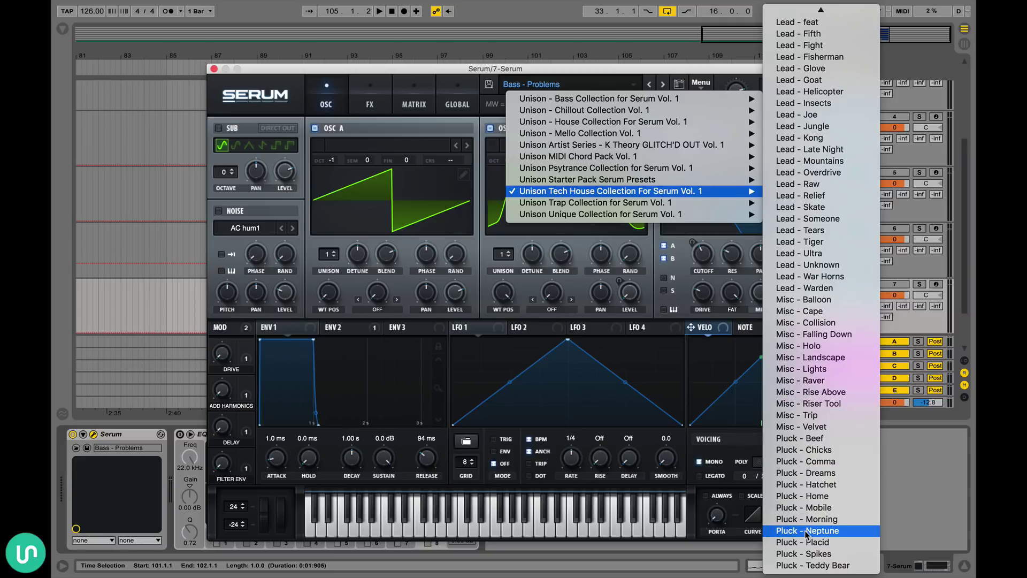
pyautogui.scroll(10, 802, 525)
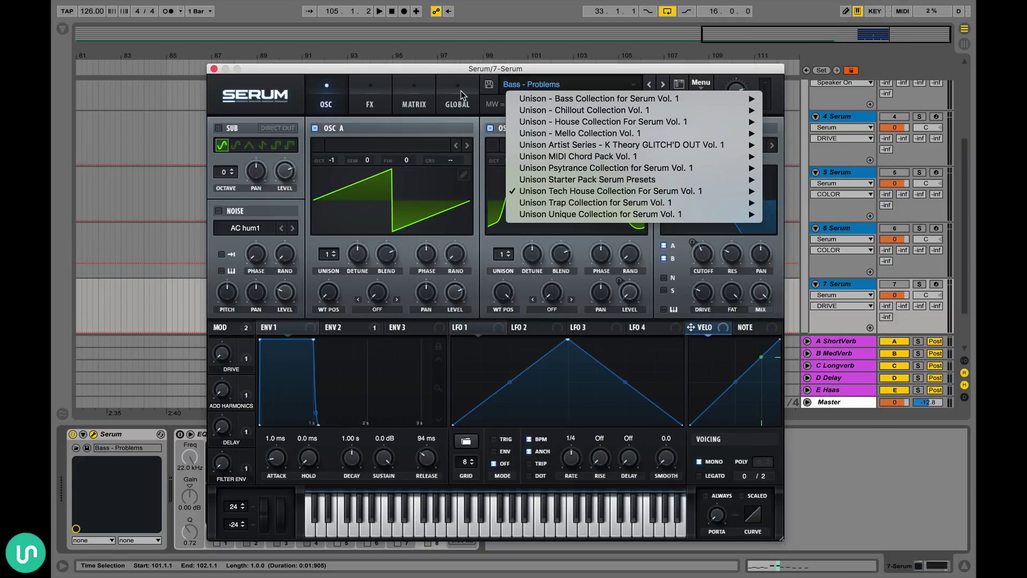
pyautogui.click(460, 91)
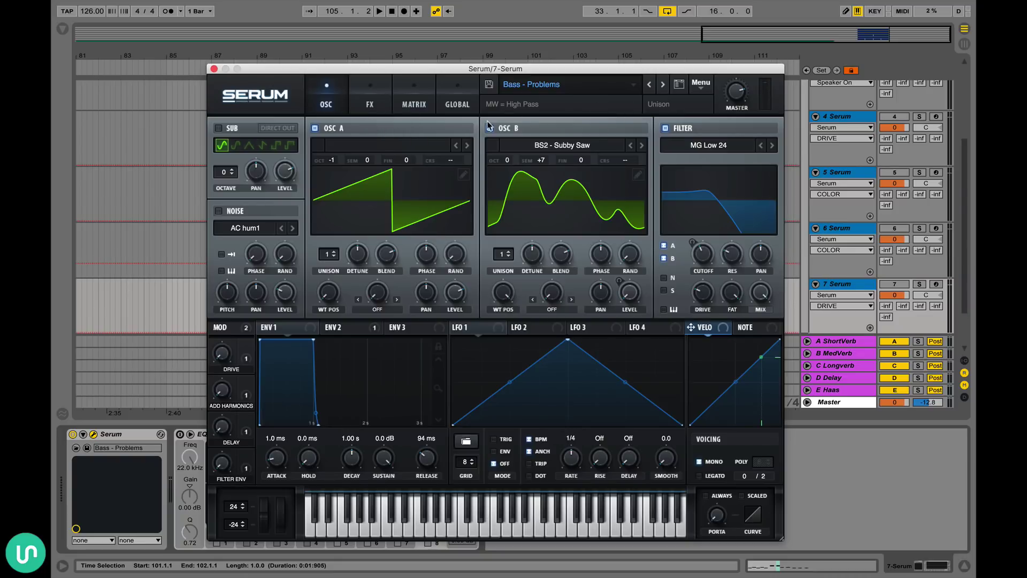